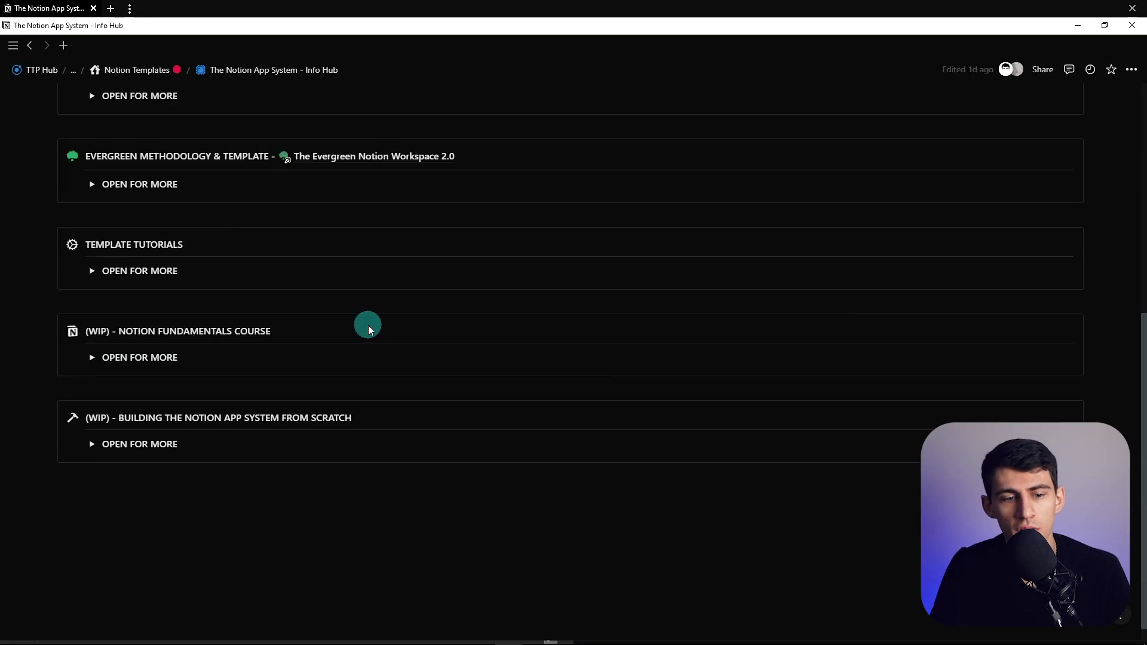
# Expand the section on building the Notion App System from scratch, review its lesson gallery, and open the Info Hub in a second tab
pyautogui.scroll(-1, 366, 325)
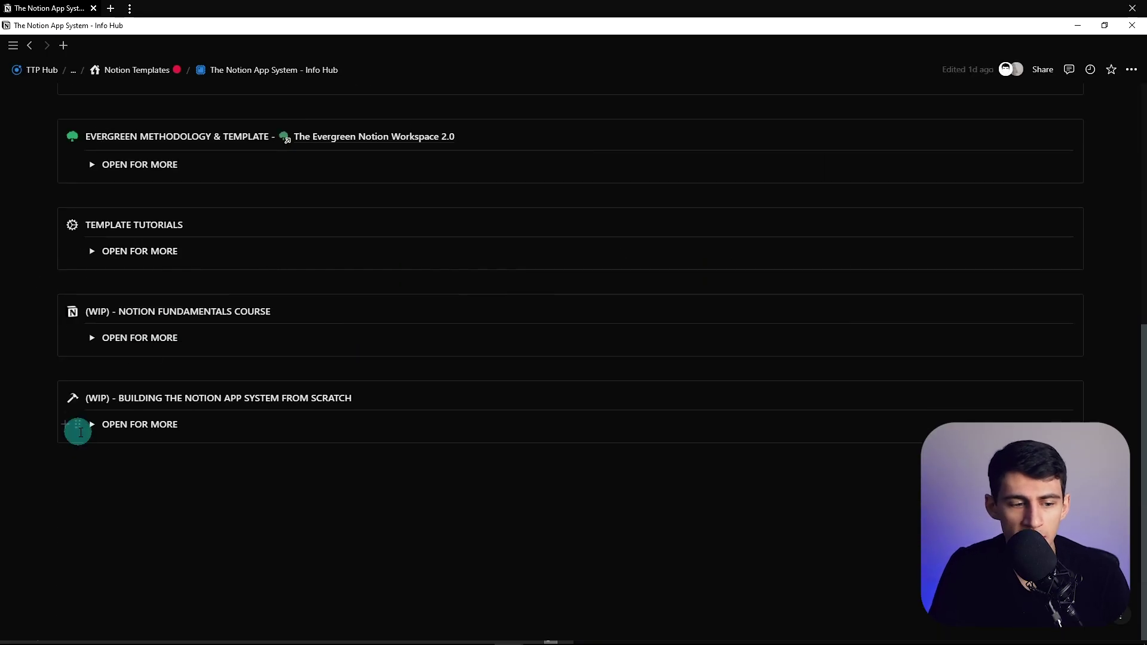
pyautogui.click(92, 425)
pyautogui.scroll(-3, 555, 519)
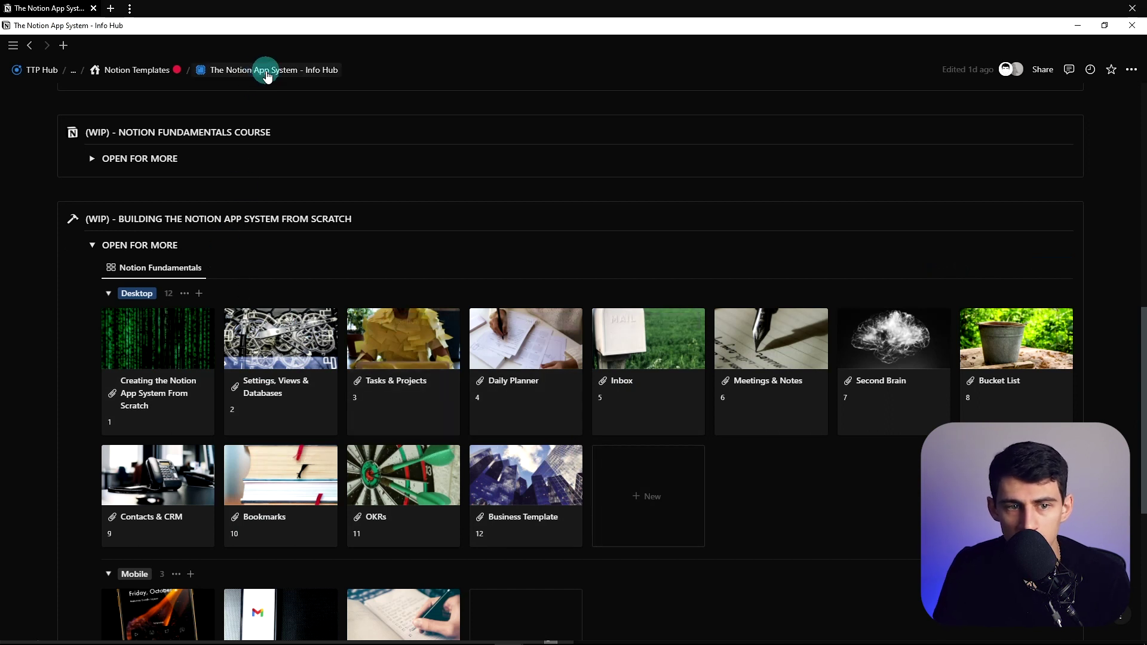
pyautogui.click(267, 75)
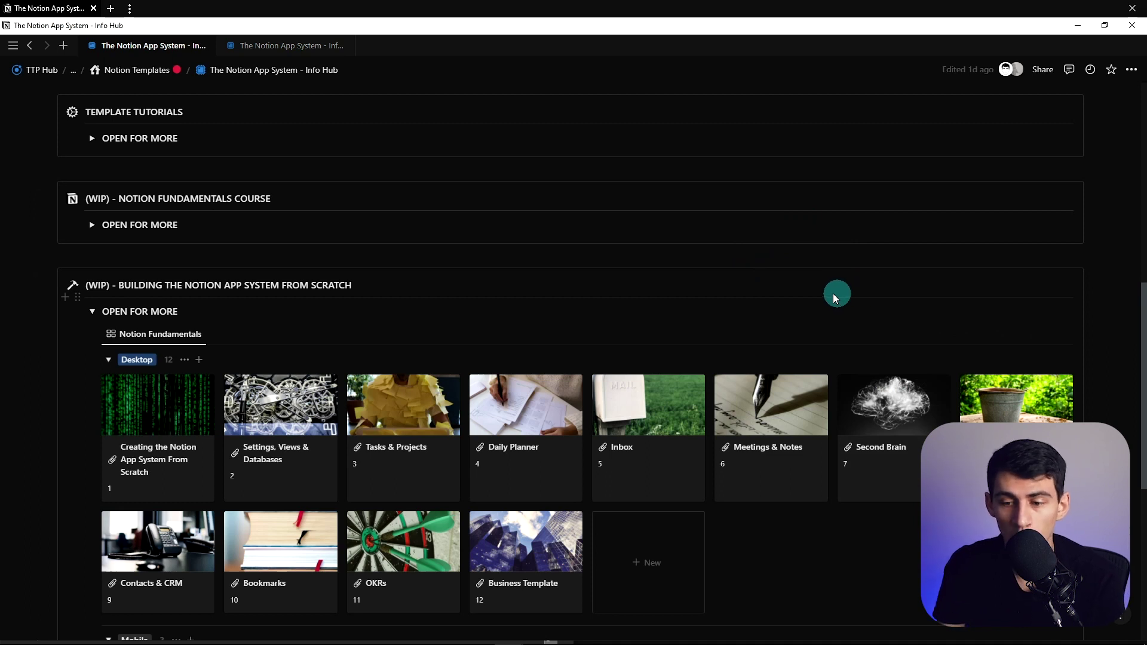
pyautogui.scroll(-1, 1059, 311)
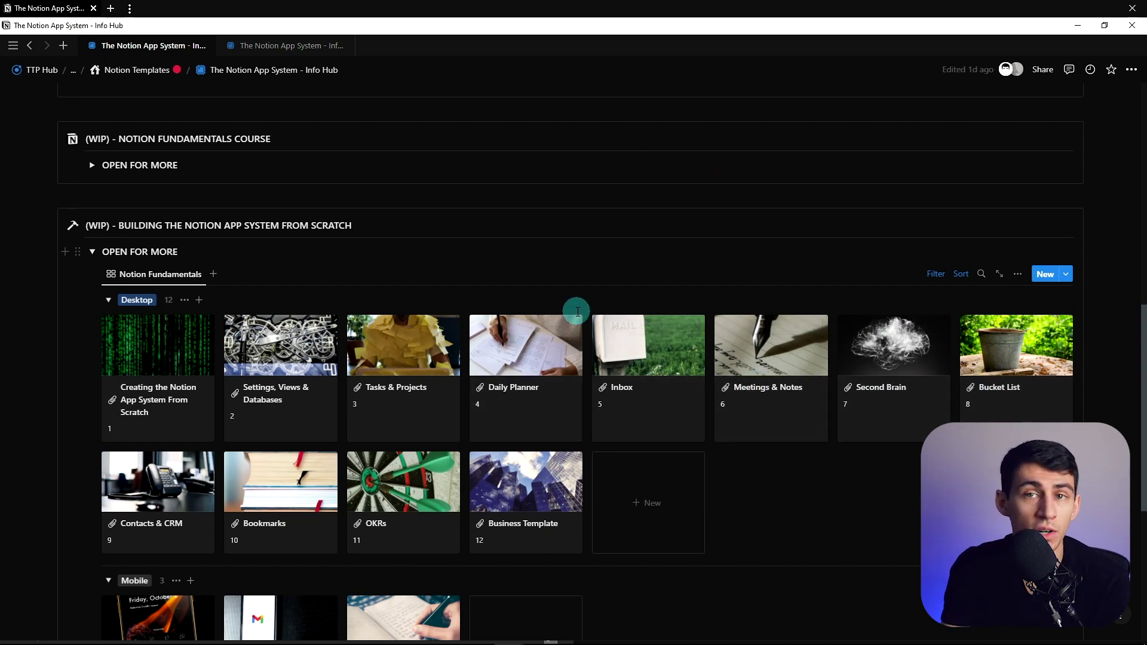
pyautogui.scroll(-1, 547, 307)
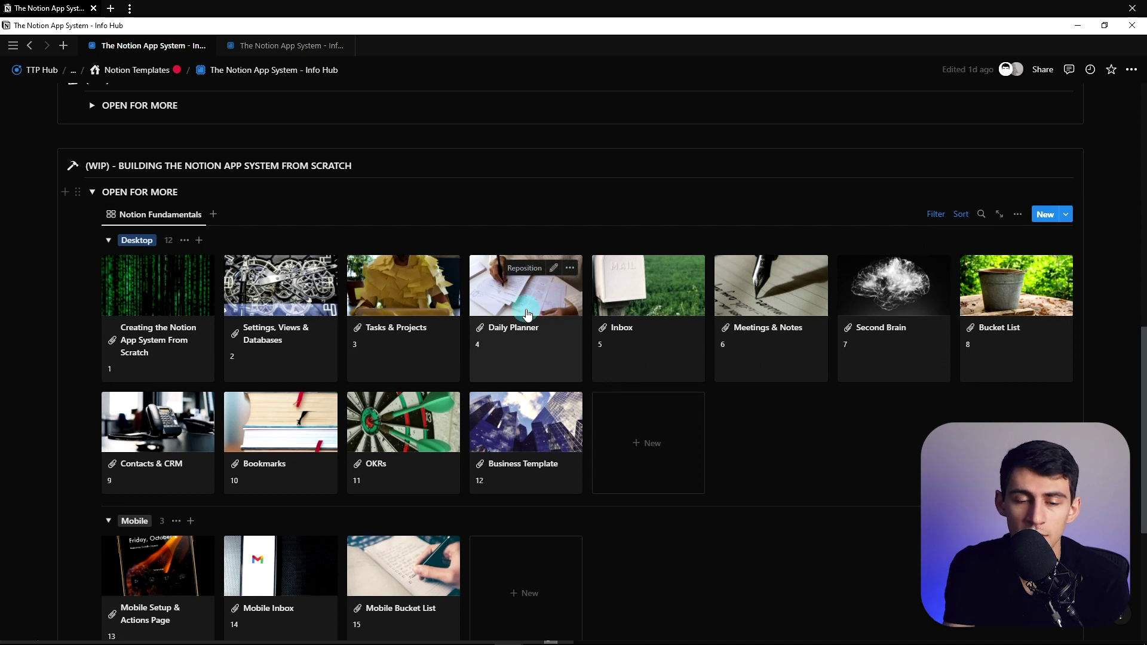
# Add a new sub-page on the Examples page inside the toggle under Building the Notion App System From Scratch
pyautogui.click(387, 517)
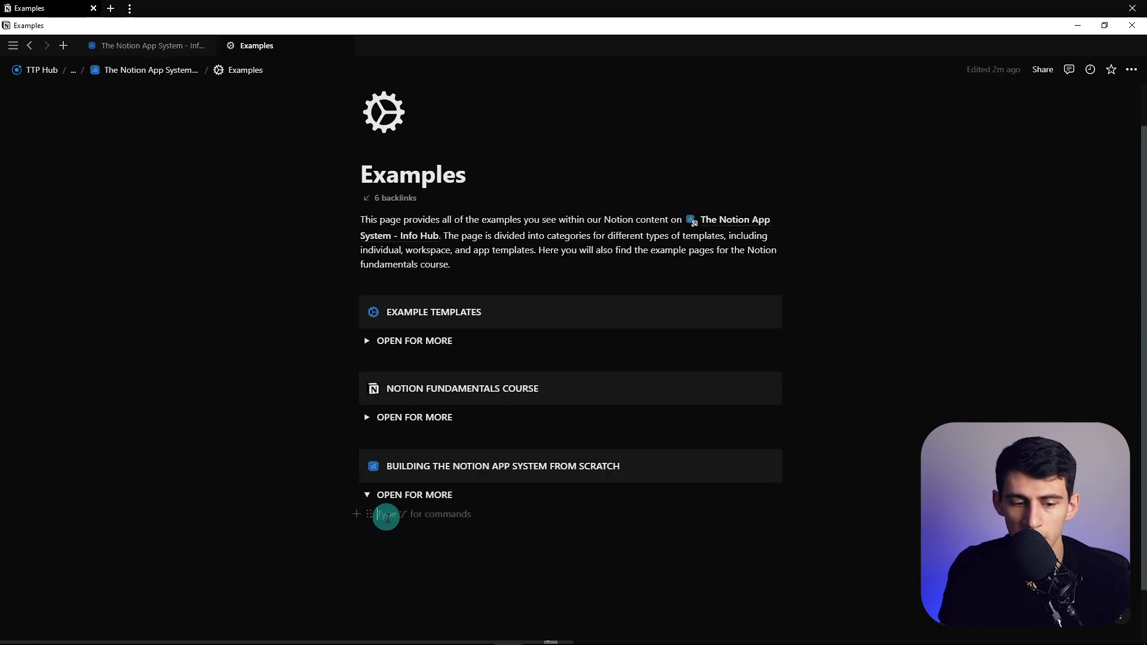
pyautogui.write('/page')
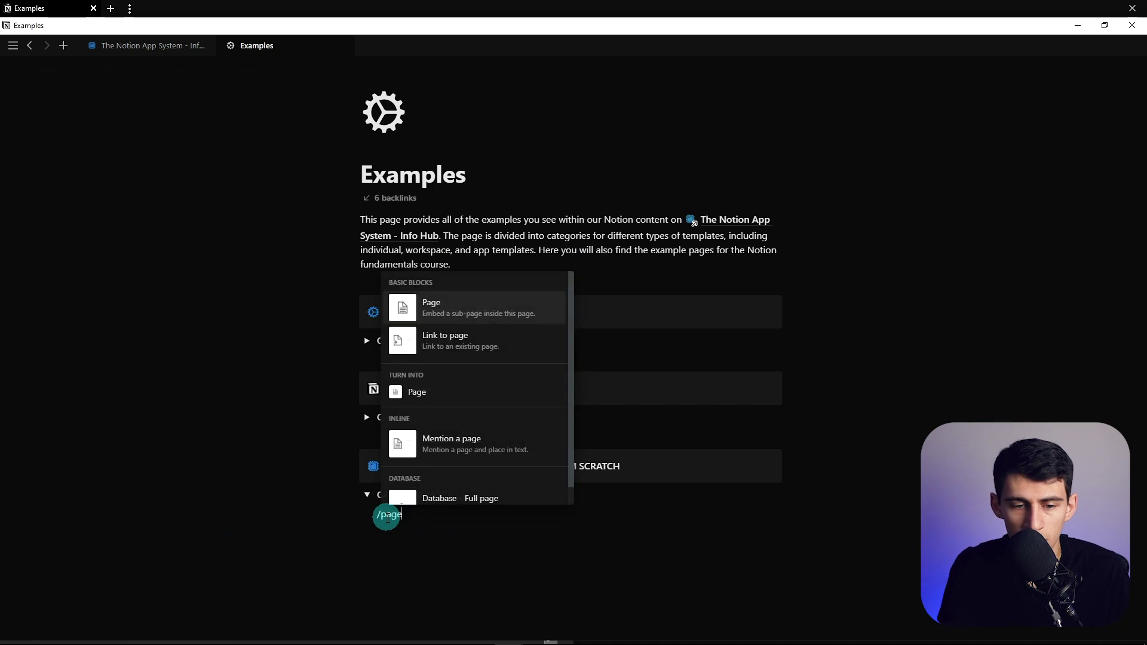
pyautogui.press('Return')
# Give the new page a blue home icon and title it Home
pyautogui.click(374, 163)
pyautogui.click(311, 209)
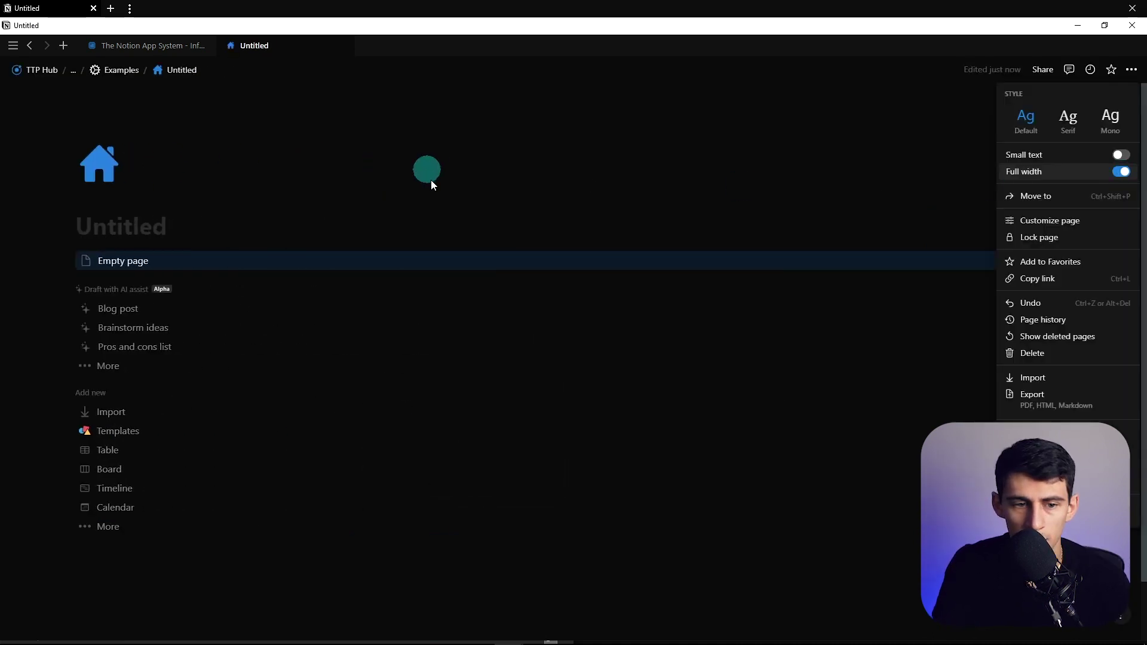
pyautogui.click(187, 186)
pyautogui.write('Home')
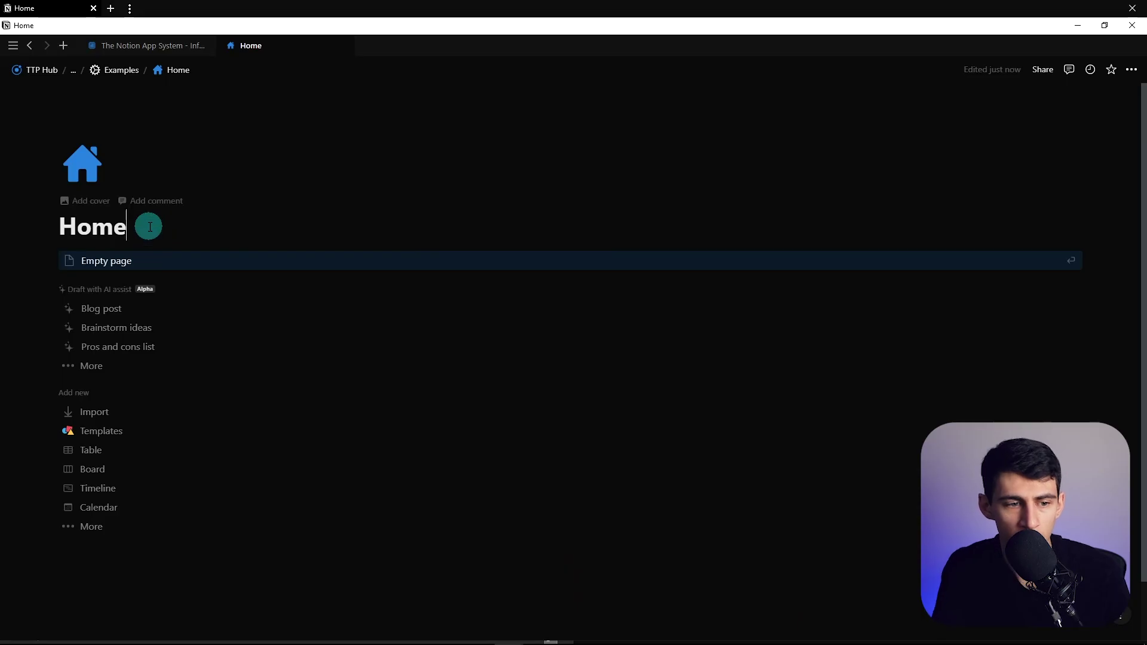
# Insert a two-column layout on the Home page and narrow its first column to a sidebar
pyautogui.press('Return')
pyautogui.write('/col2')
pyautogui.press('Return')
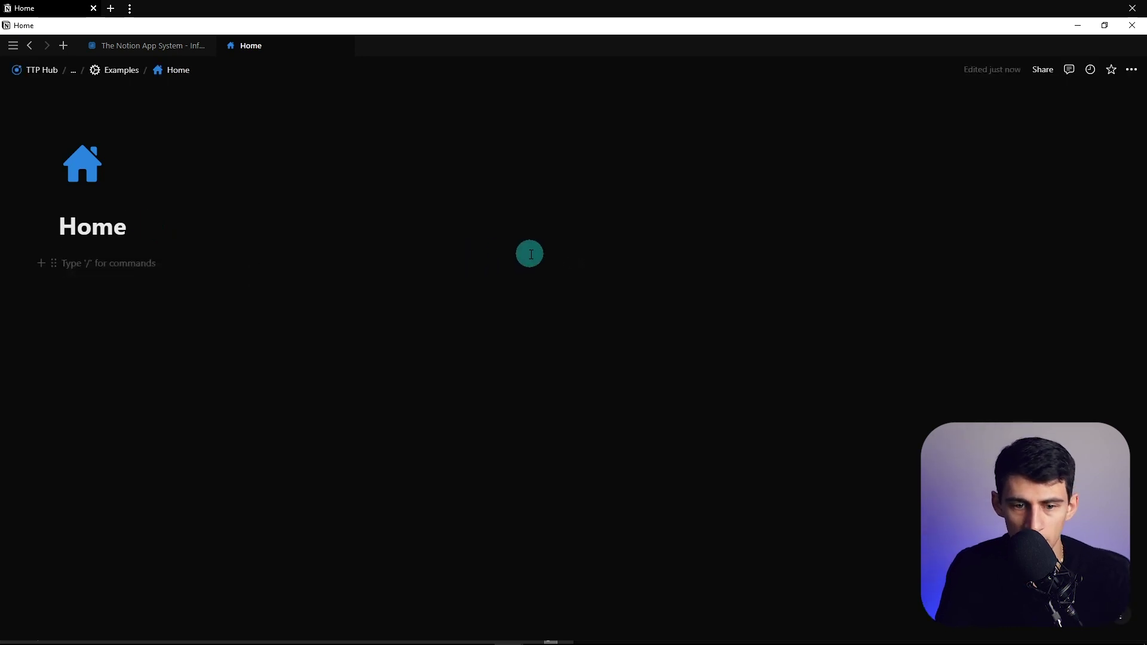
pyautogui.moveTo(567, 249); pyautogui.dragTo(209, 240)
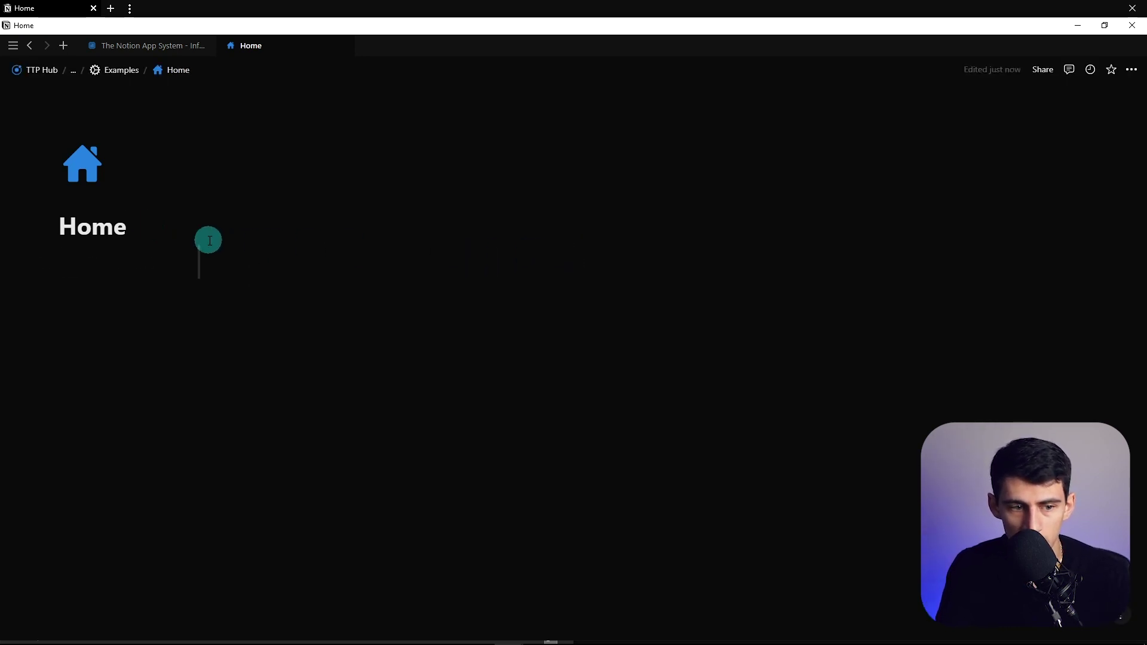
# Insert a callout block in the Home page's narrow first column and widen that column slightly
pyautogui.click(111, 253)
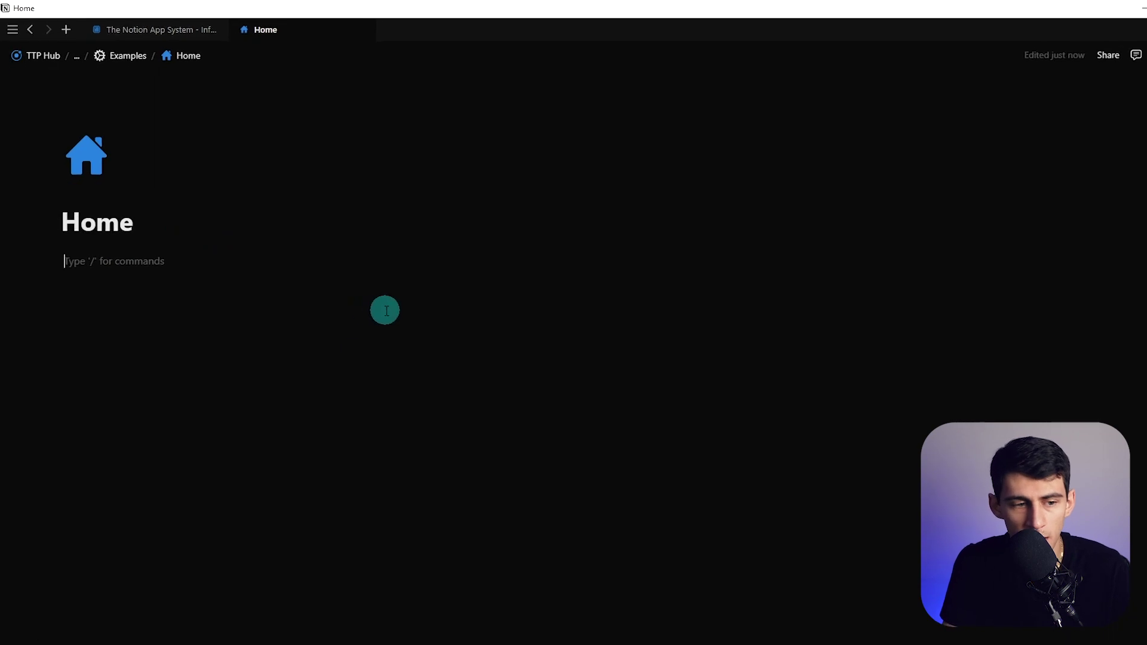
pyautogui.write('/cal')
pyautogui.press('Return')
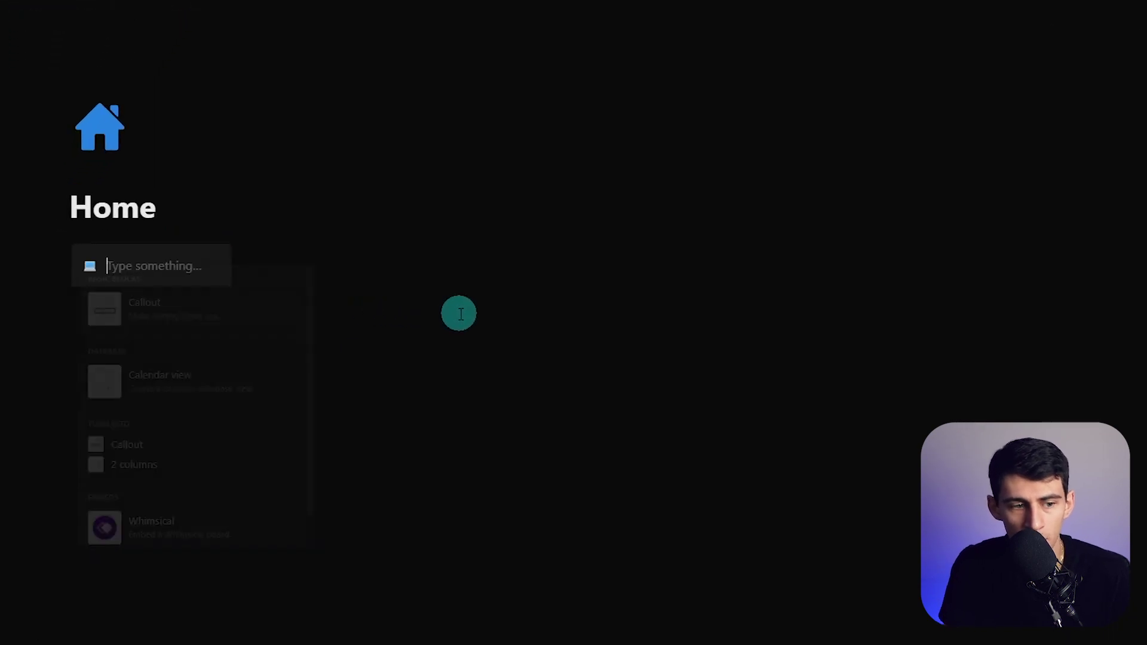
pyautogui.moveTo(273, 278); pyautogui.dragTo(279, 279)
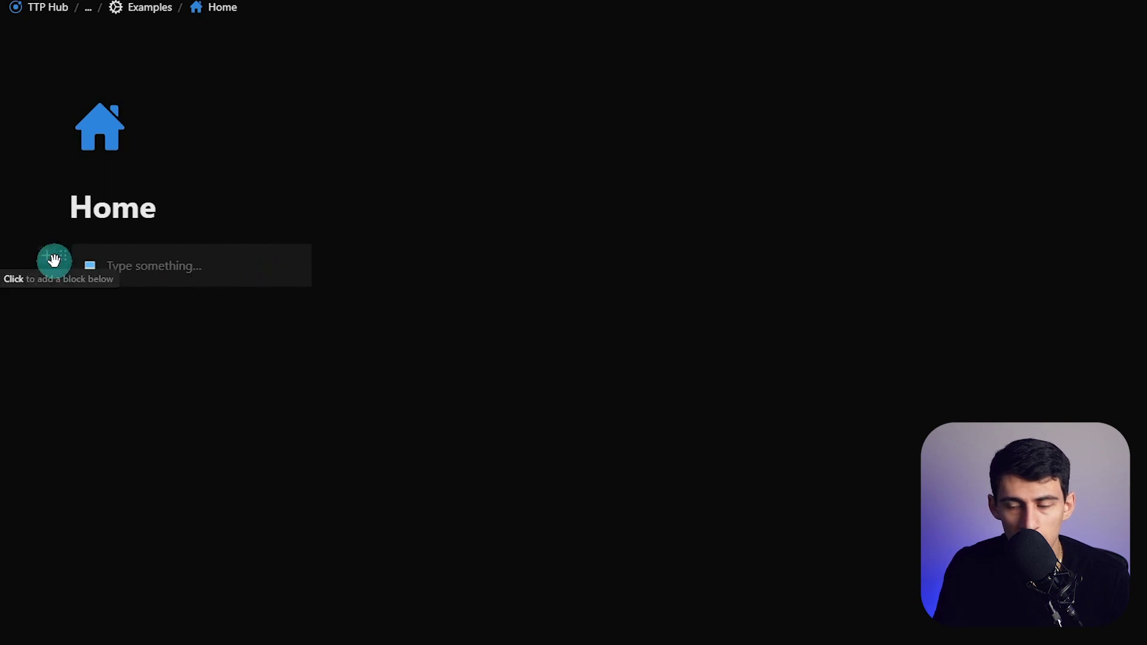
# Set the callout's color to Blue background
pyautogui.click(62, 257)
pyautogui.moveTo(133, 351)
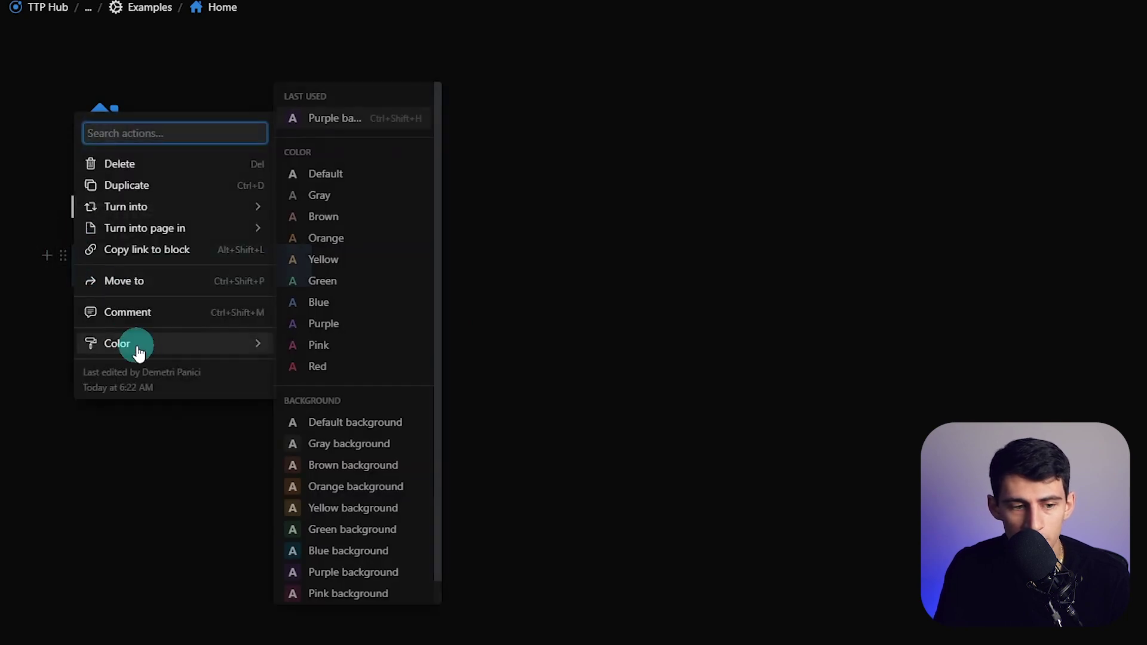
pyautogui.click(349, 551)
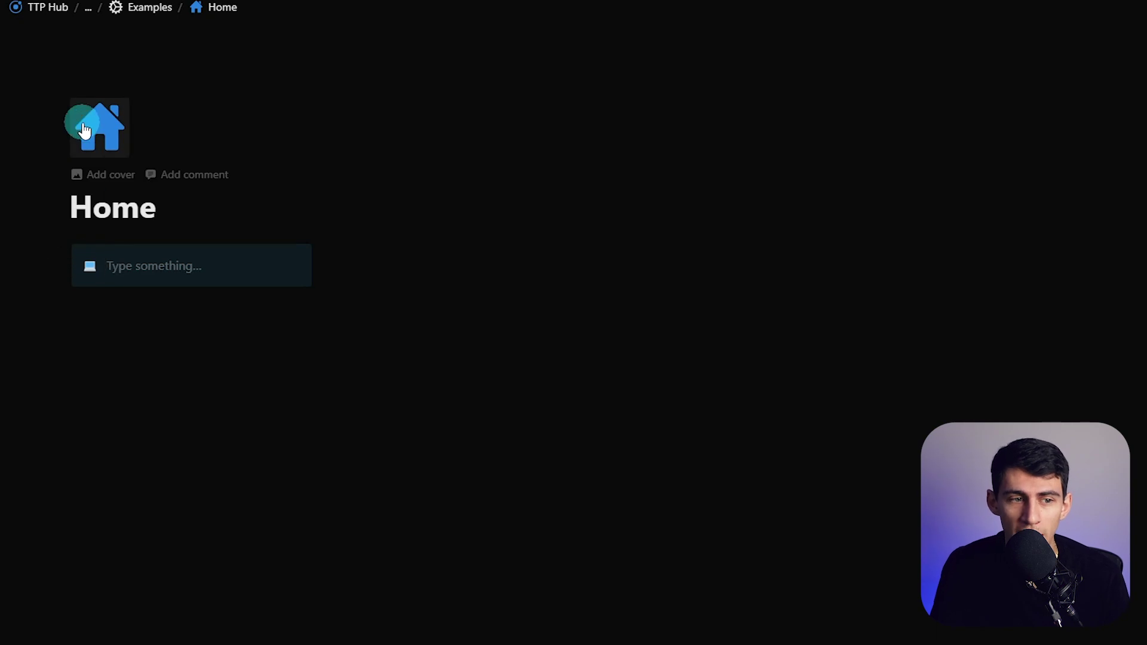
# Replace the callout's laptop emoji with the white navigation arrow icon, found by filtering icons for "nav"
pyautogui.click(90, 266)
pyautogui.click(64, 295)
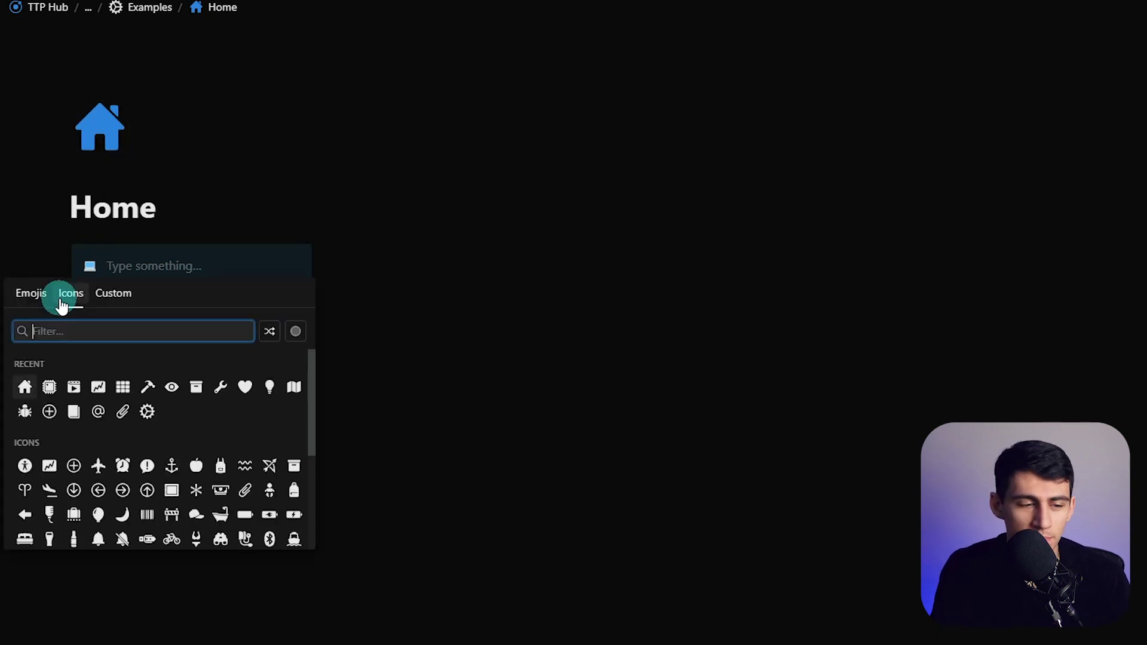
pyautogui.write('nav')
pyautogui.click(49, 376)
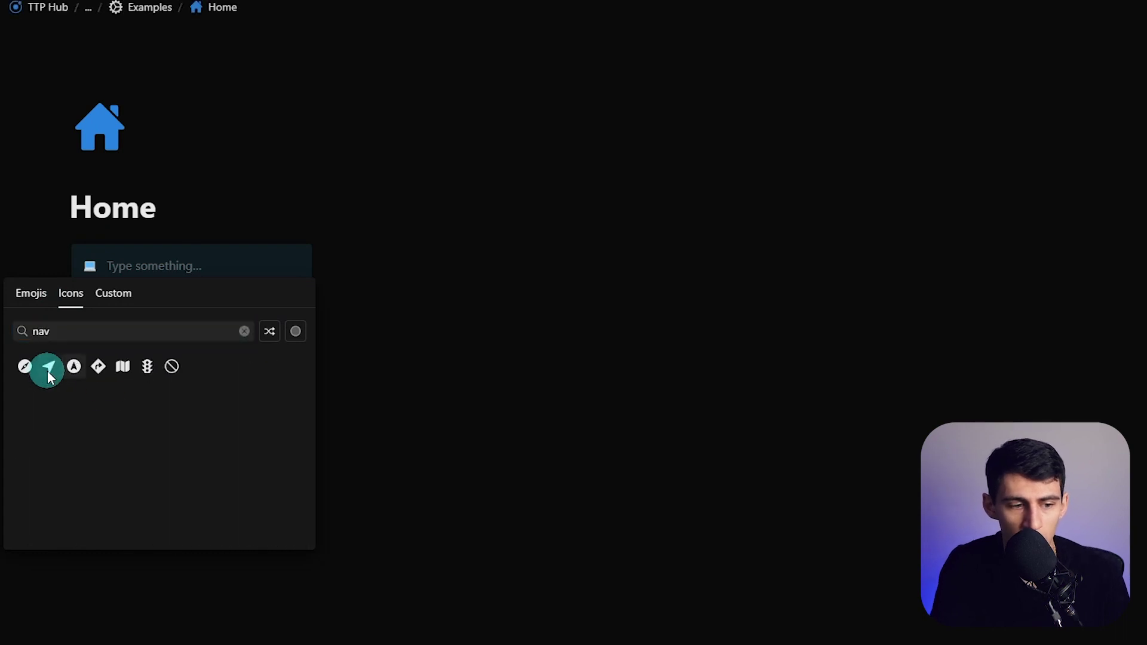
pyautogui.click(9, 397)
# Copy the link to the Home page and insert it in the callout as a page mention
pyautogui.click(209, 268)
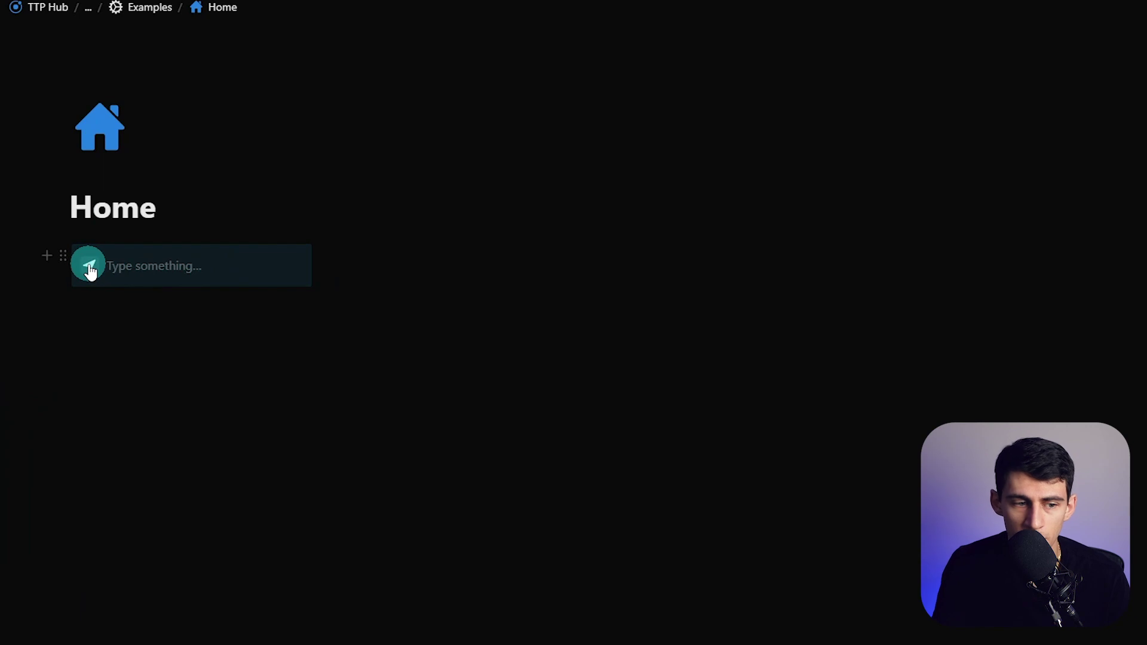
pyautogui.press('capslock')
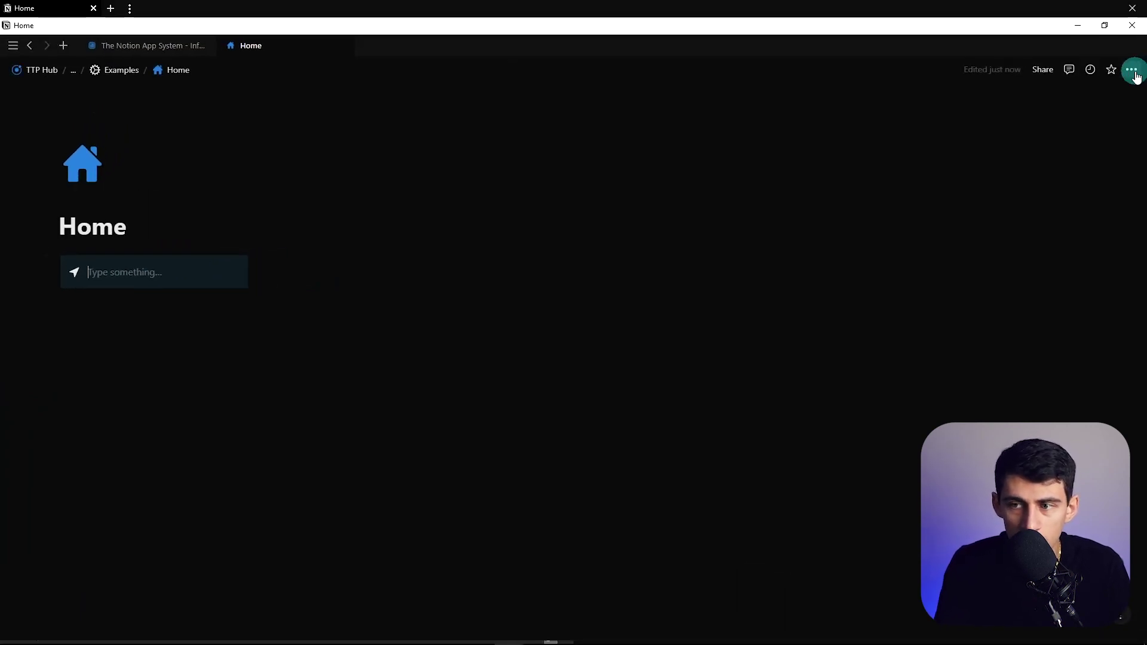
pyautogui.click(1132, 70)
pyautogui.click(820, 225)
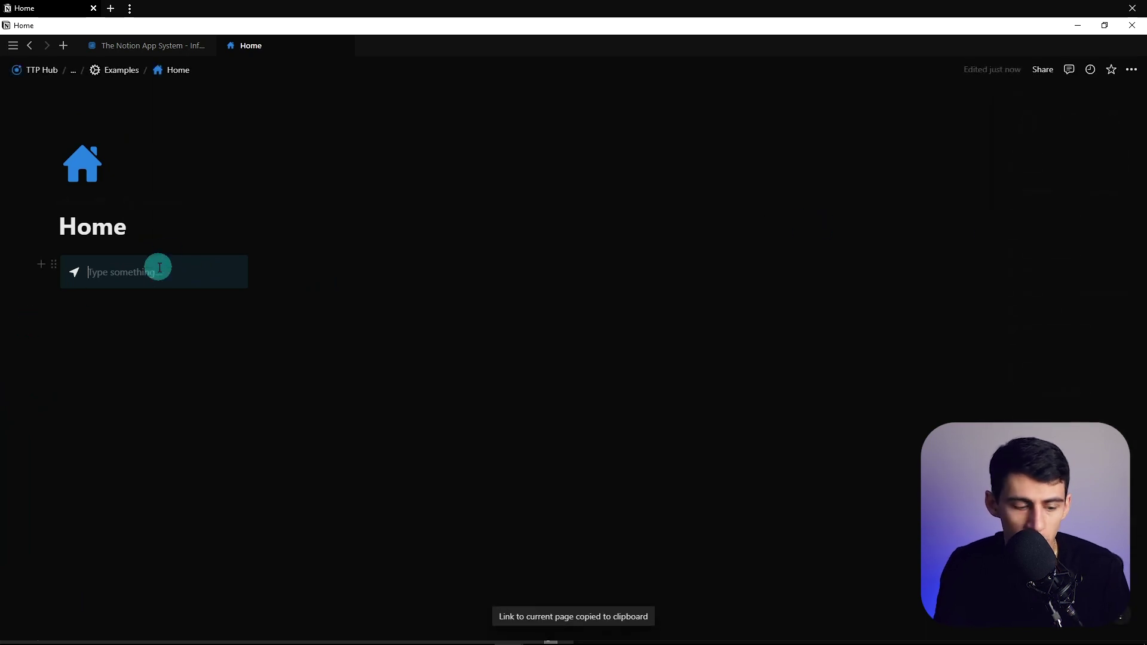
pyautogui.hotkey('ctrl', 'v')
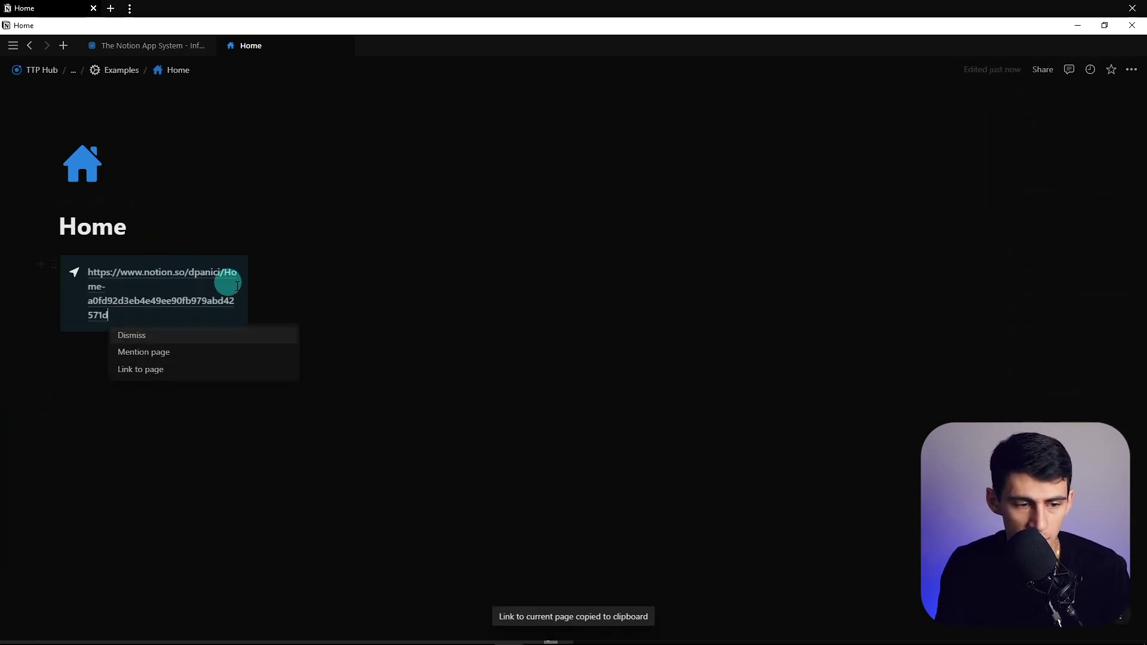
pyautogui.click(157, 351)
# Move the empty line into the callout below the Home mention and create a sub-page there titled Structure
pyautogui.click(162, 314)
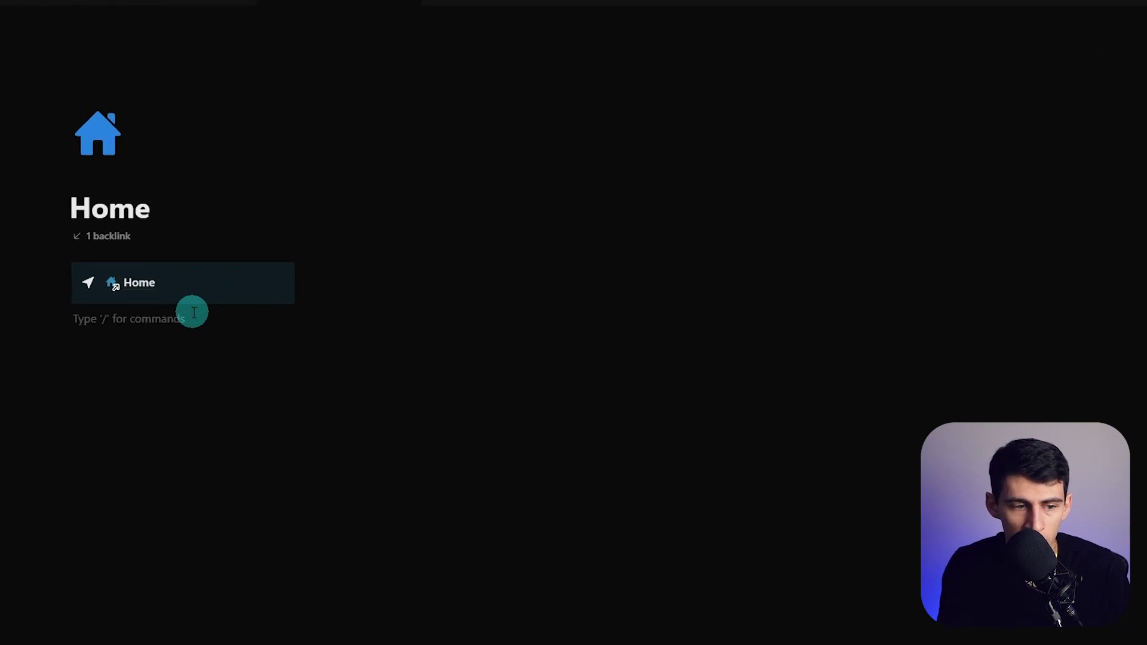
pyautogui.moveTo(63, 319); pyautogui.dragTo(136, 300)
pyautogui.write('/page')
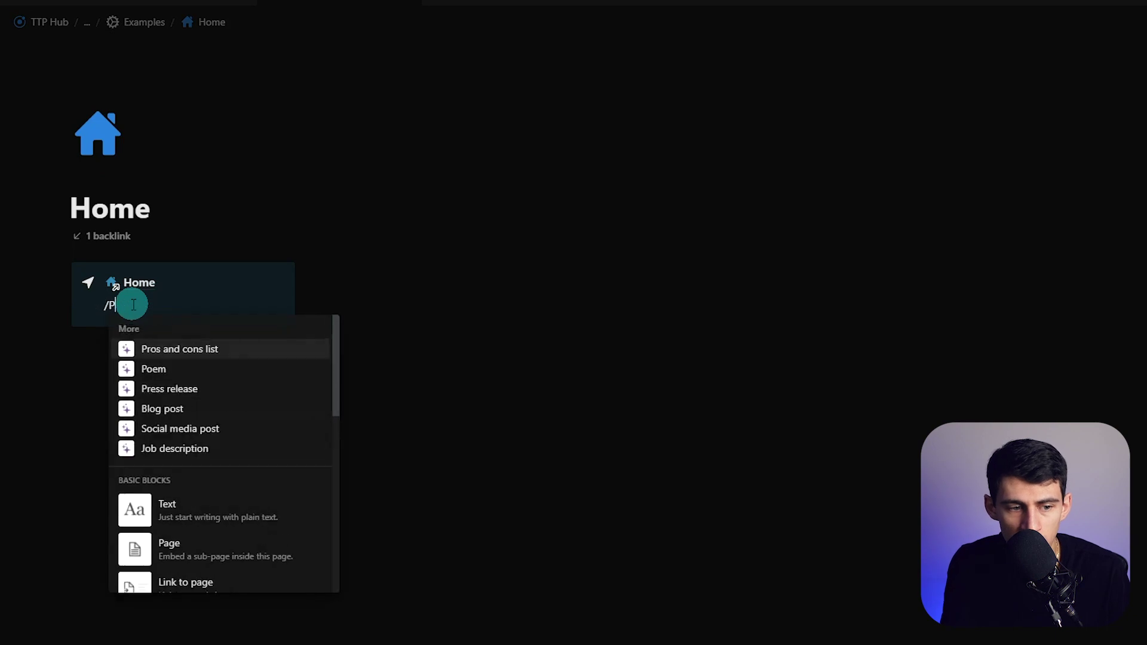
pyautogui.press('Return')
pyautogui.write('Structure')
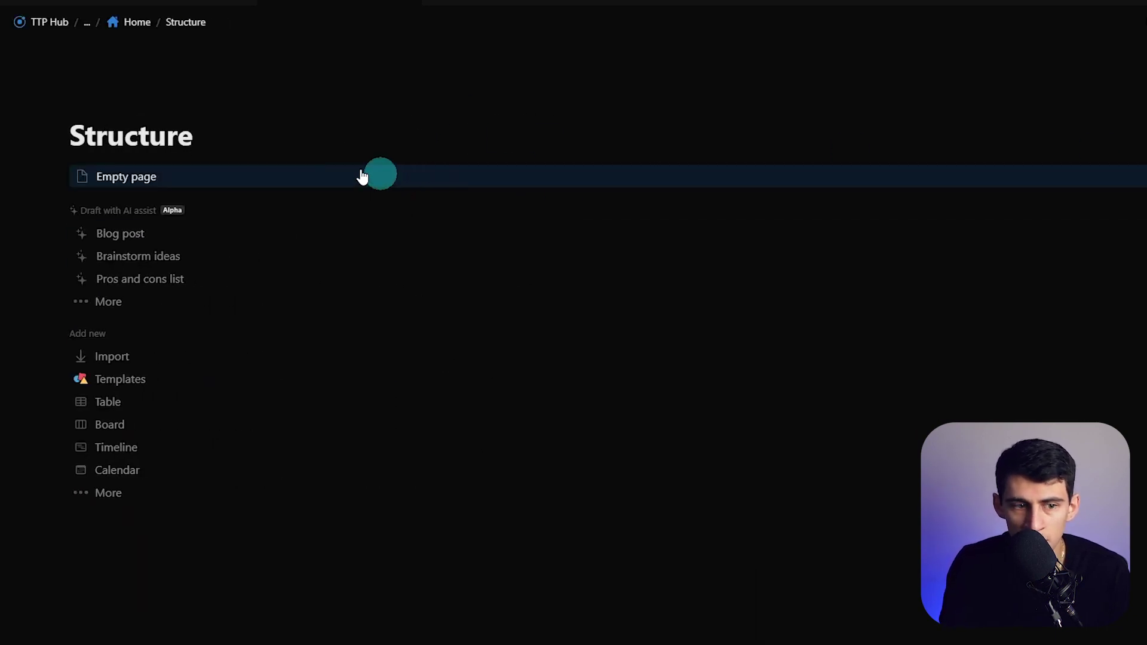
# Start the Structure page as an empty page and insert a two-column layout
pyautogui.press('Return')
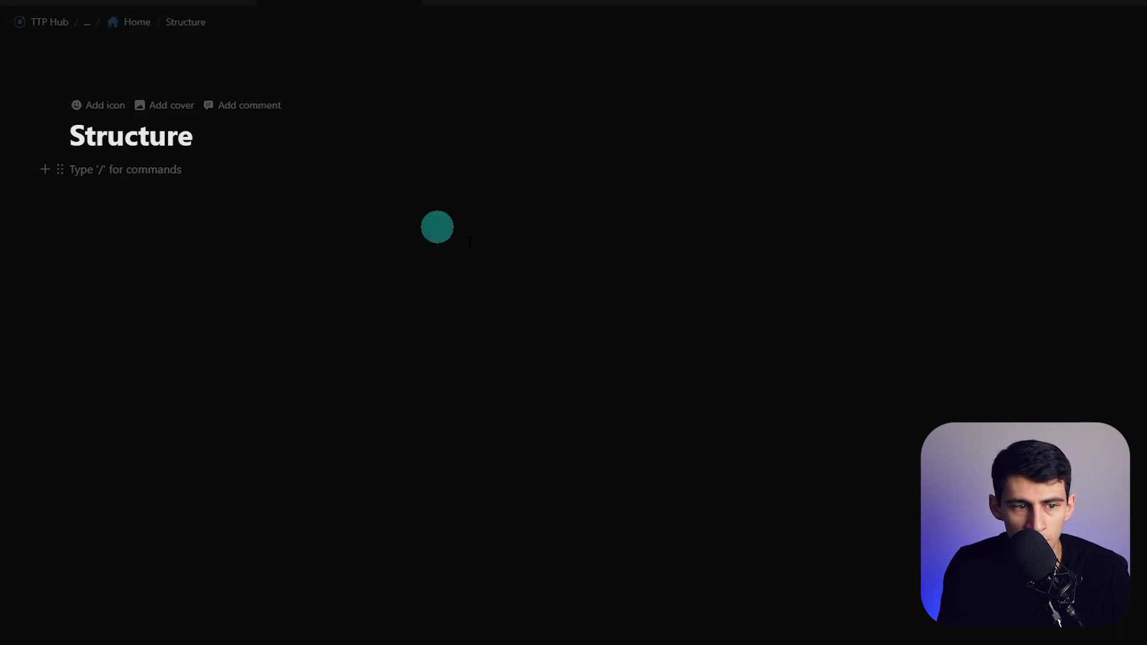
pyautogui.write('/col2')
pyautogui.press('Return')
# Copy the navigation callout from the Home page into the Structure page's first column and narrow that column to a sidebar
pyautogui.click(146, 25)
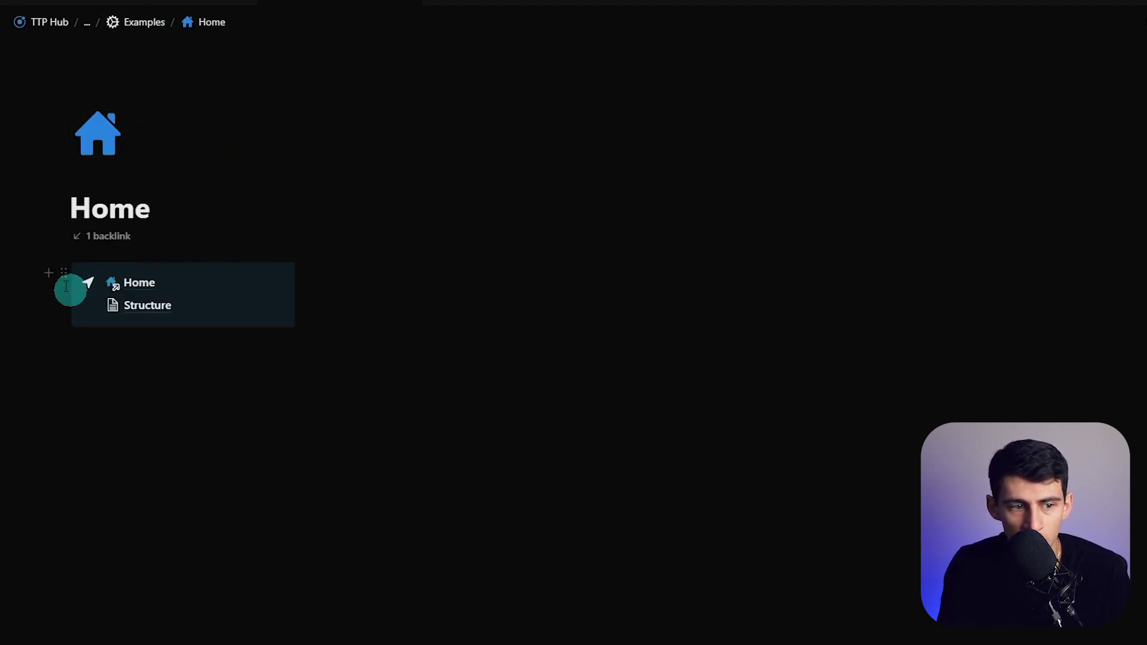
pyautogui.moveTo(30, 269); pyautogui.dragTo(128, 318)
pyautogui.hotkey('ctrl', 'a')
pyautogui.hotkey('ctrl', 'c')
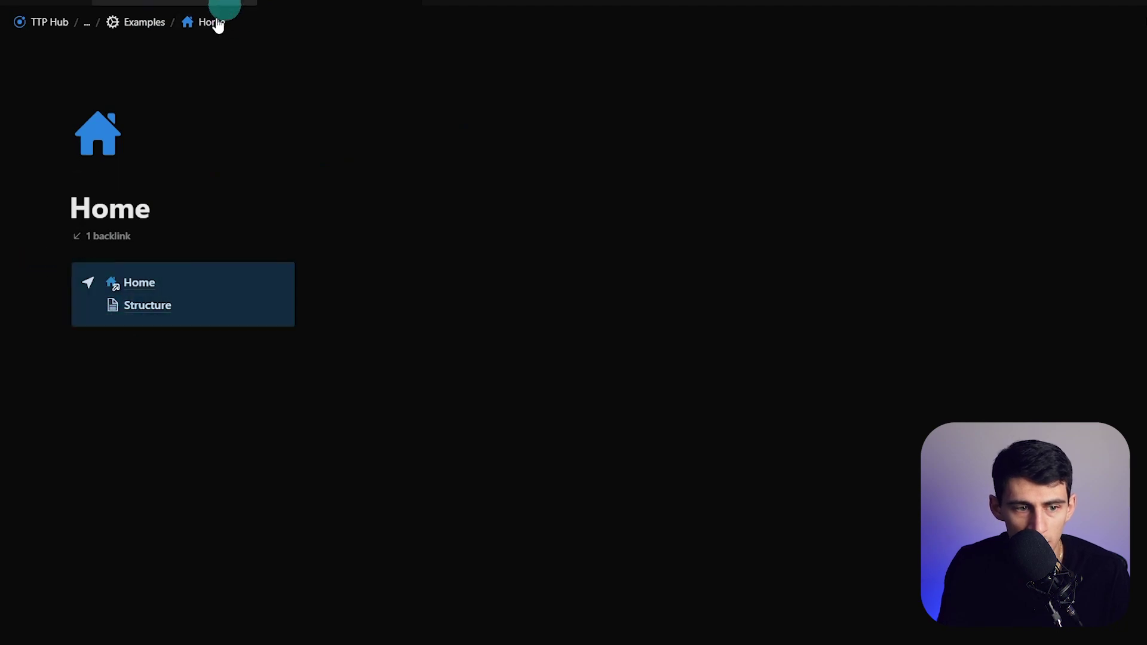
pyautogui.click(142, 302)
pyautogui.click(133, 179)
pyautogui.hotkey('ctrl', 'v')
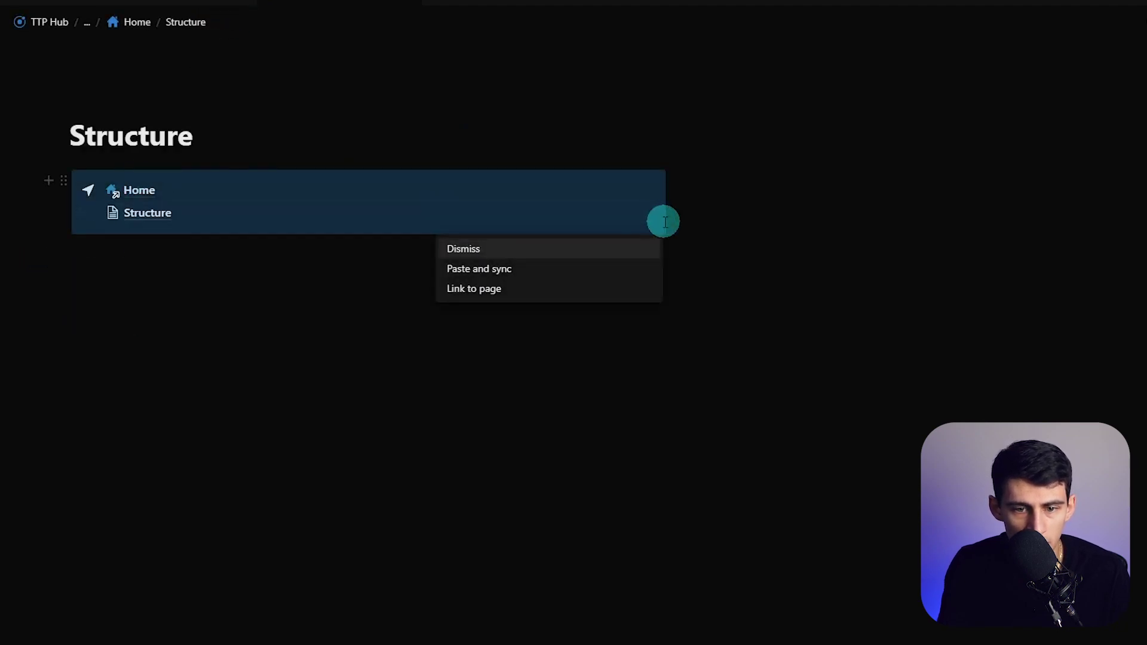
pyautogui.moveTo(674, 221); pyautogui.dragTo(277, 212)
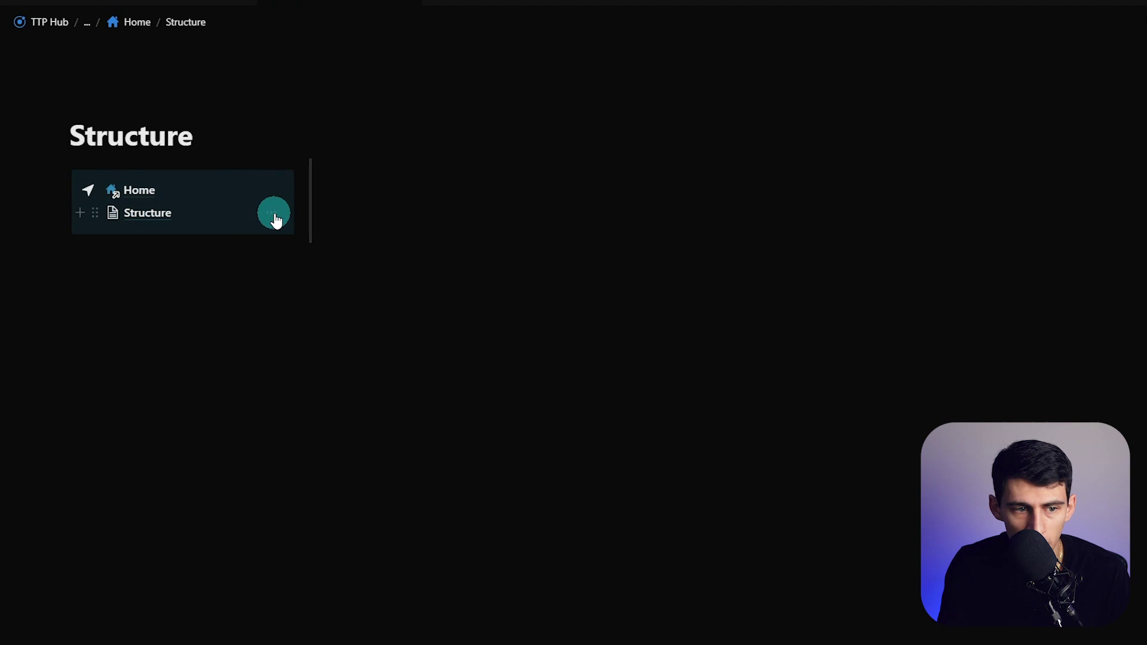
# Give the Structure page a blue database icon, found by filtering icons for "data"
pyautogui.click(103, 105)
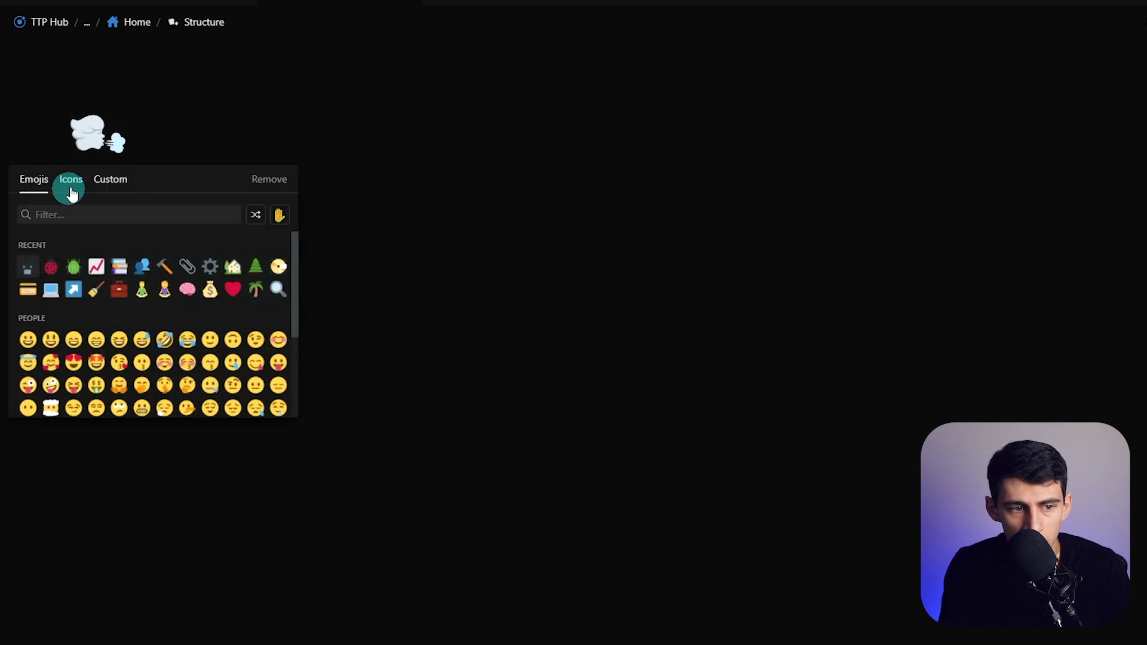
pyautogui.click(70, 189)
pyautogui.write('data')
pyautogui.moveTo(77, 245)
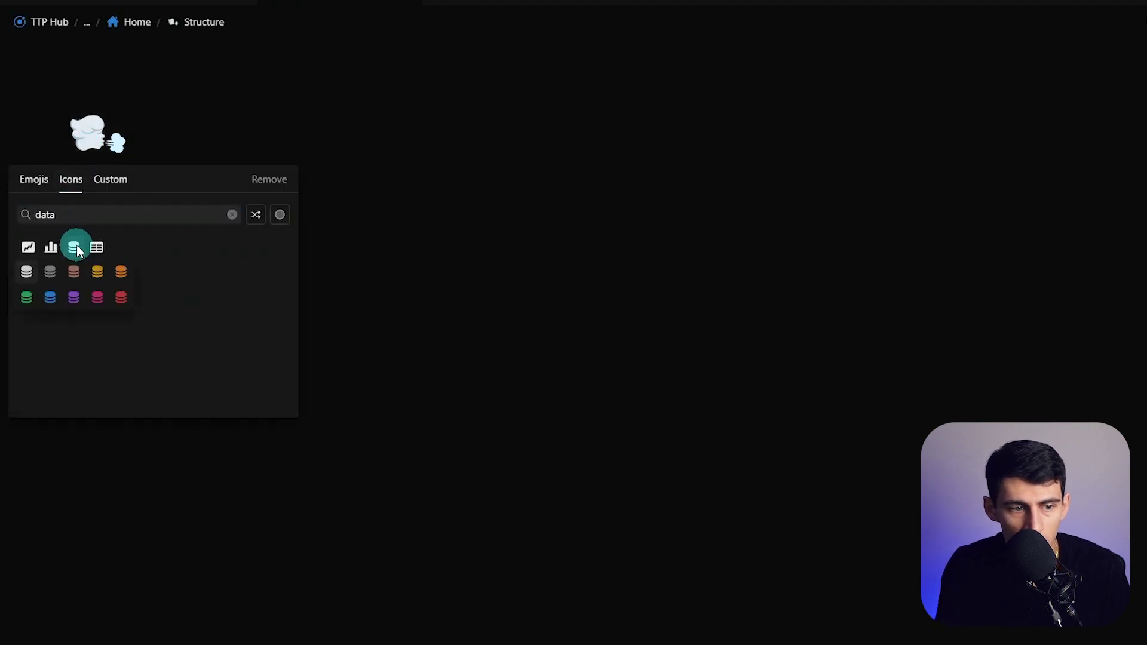
pyautogui.click(52, 298)
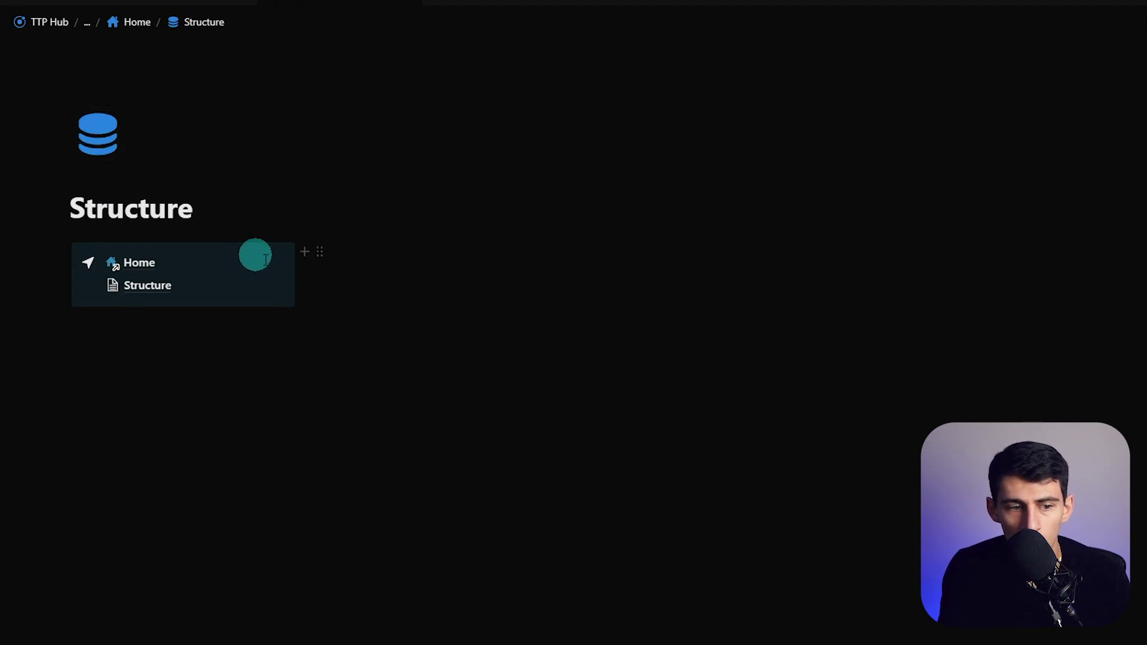
# Delete the duplicated Structure sub-page from the pasted callout on the Structure page
pyautogui.click(399, 273)
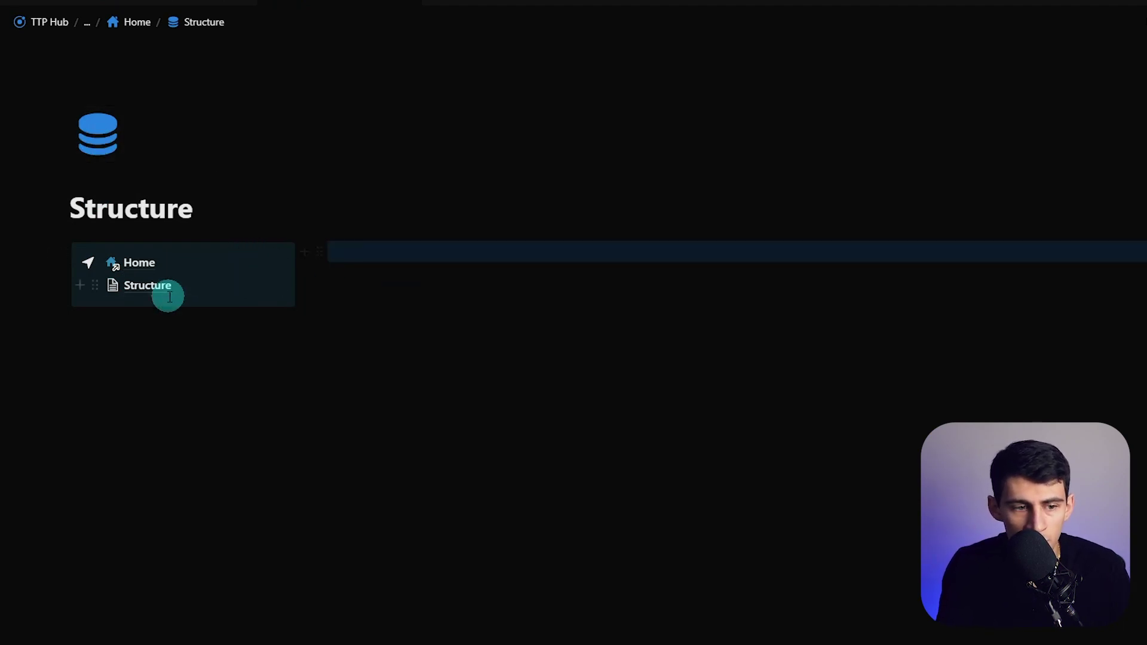
pyautogui.rightClick(169, 296)
pyautogui.rightClick(174, 290)
pyautogui.click(208, 337)
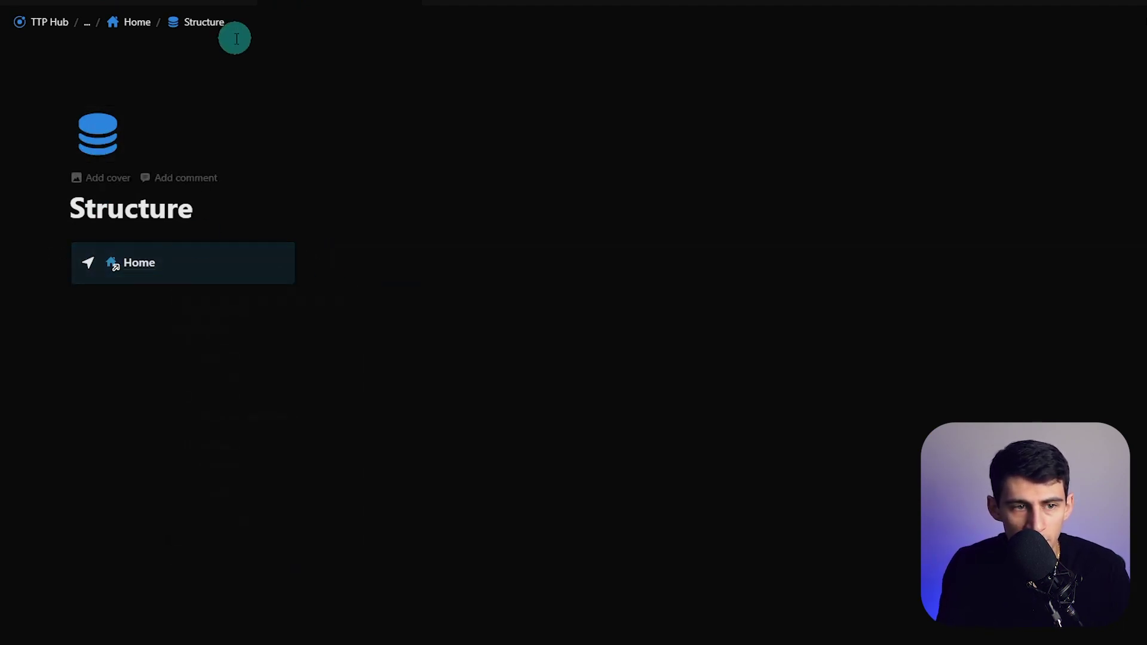
# Copy the Structure page's link and paste it below the navigation callout as a link to page
pyautogui.click(1132, 69)
pyautogui.click(1040, 270)
pyautogui.click(172, 307)
pyautogui.hotkey('ctrl', 'v')
pyautogui.press('Escape')
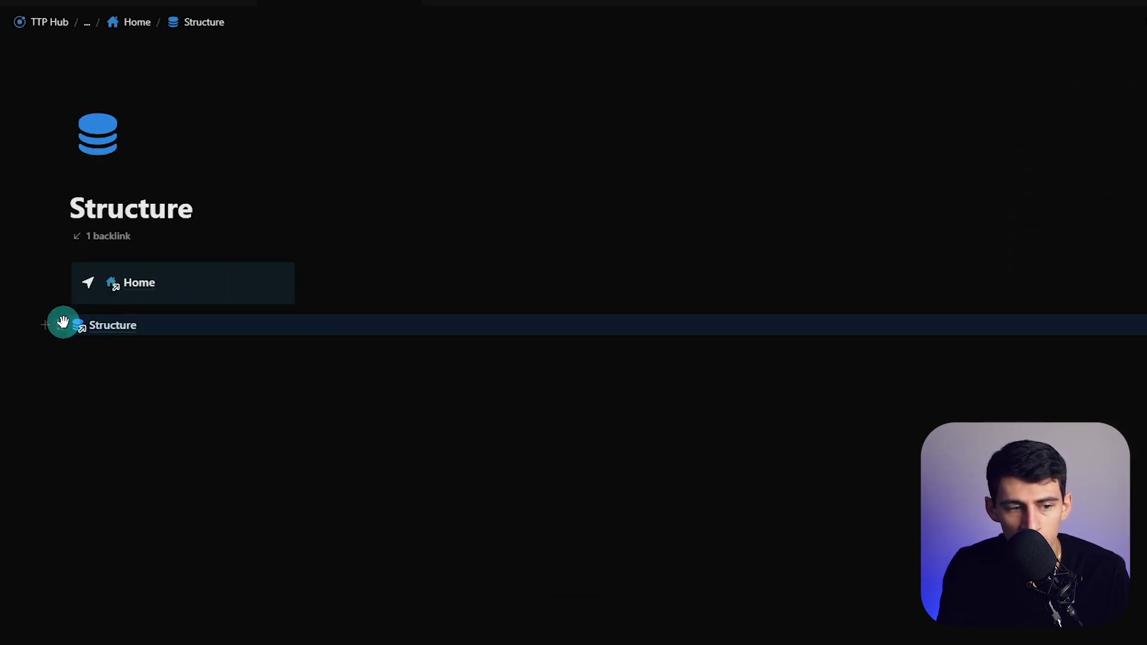
# Move the Structure page link into the navigation callout, directly beneath the Home link
pyautogui.moveTo(62, 323); pyautogui.dragTo(113, 287)
pyautogui.click(227, 285)
pyautogui.click(142, 283)
pyautogui.click(151, 307)
pyautogui.click(141, 282)
pyautogui.click(150, 317)
# Insert a callout in the Structure page's second column and give it a gray background
pyautogui.click(546, 264)
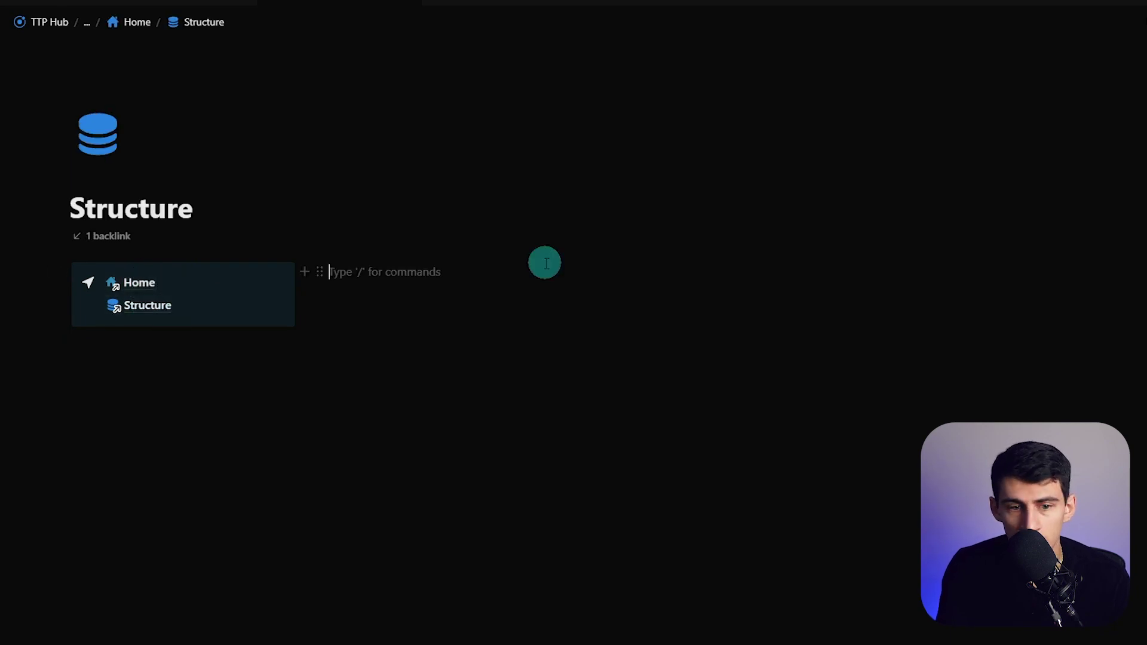
pyautogui.write('/col')
pyautogui.press('Return')
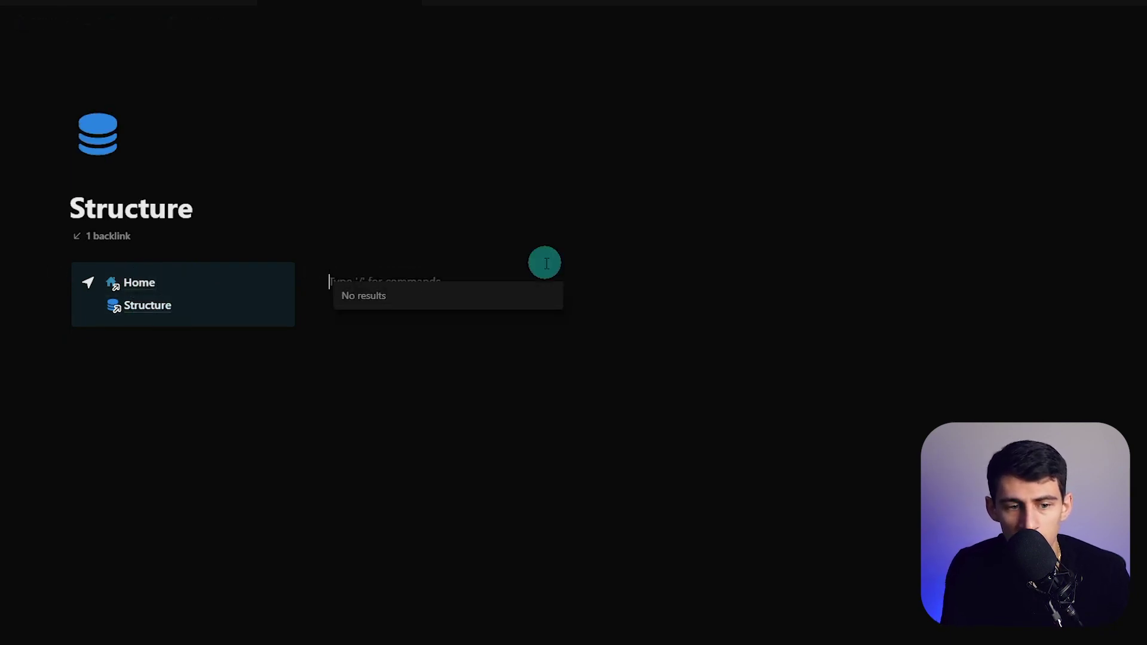
pyautogui.write('/ca')
pyautogui.press('Return')
pyautogui.click(320, 286)
pyautogui.moveTo(285, 368)
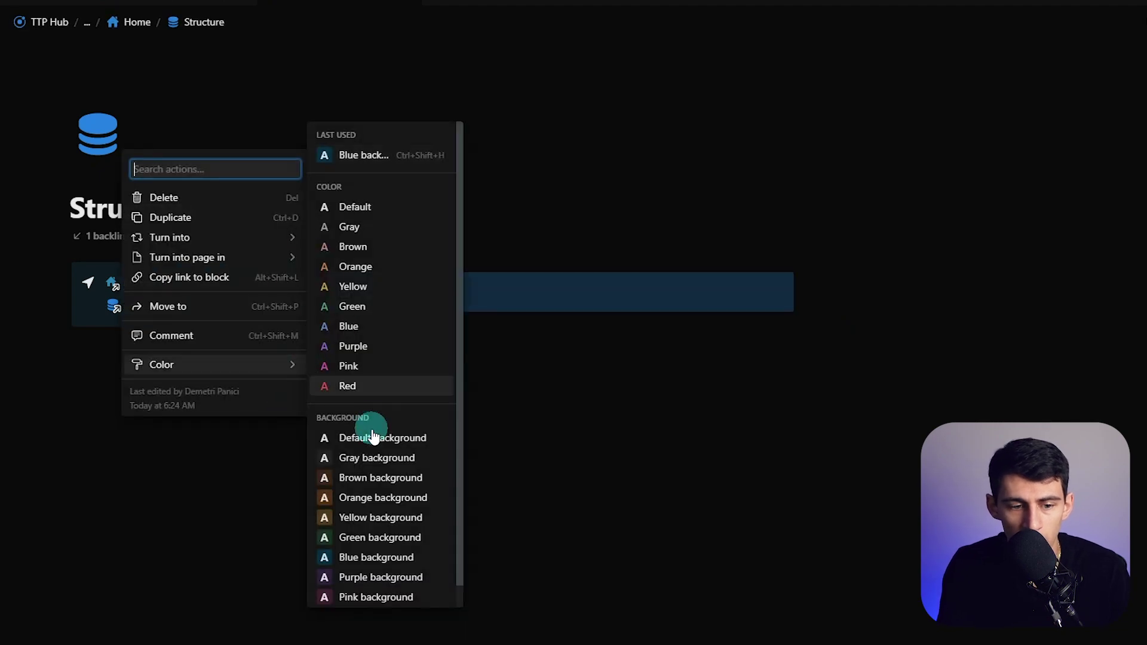
pyautogui.click(366, 458)
# Title the gray callout "VIEWS & ALIGNMENT DATABASES" and give it the eye icon, filtering icons for "EYE"
pyautogui.press('capslock')
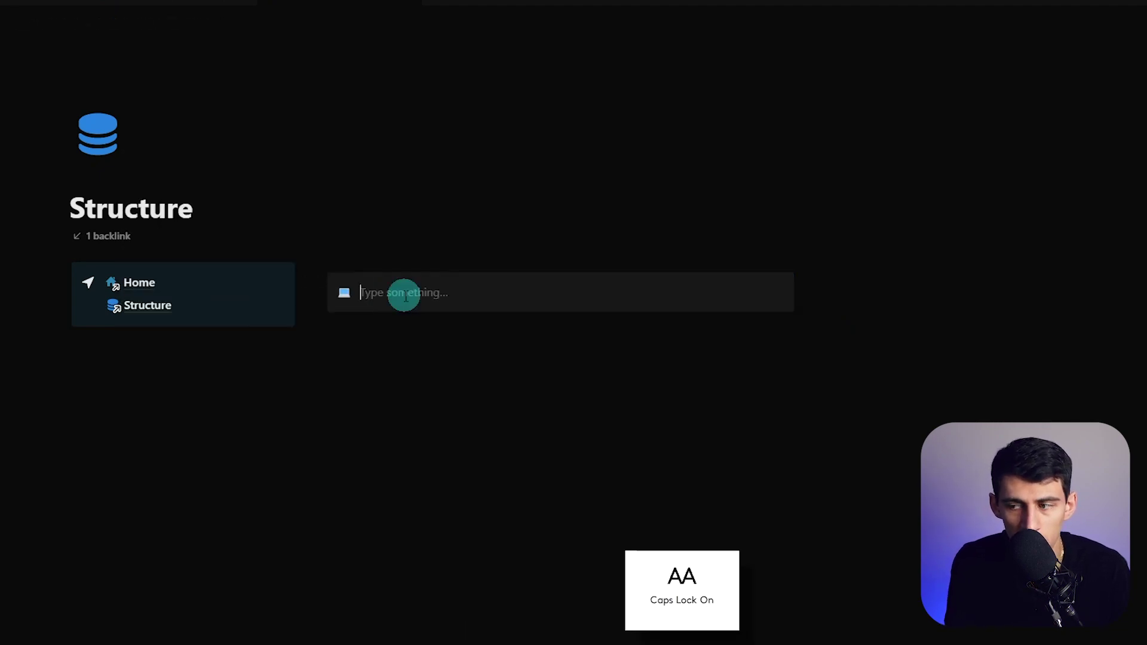
pyautogui.write('VIEWS & ALIGNMENT DATABASES')
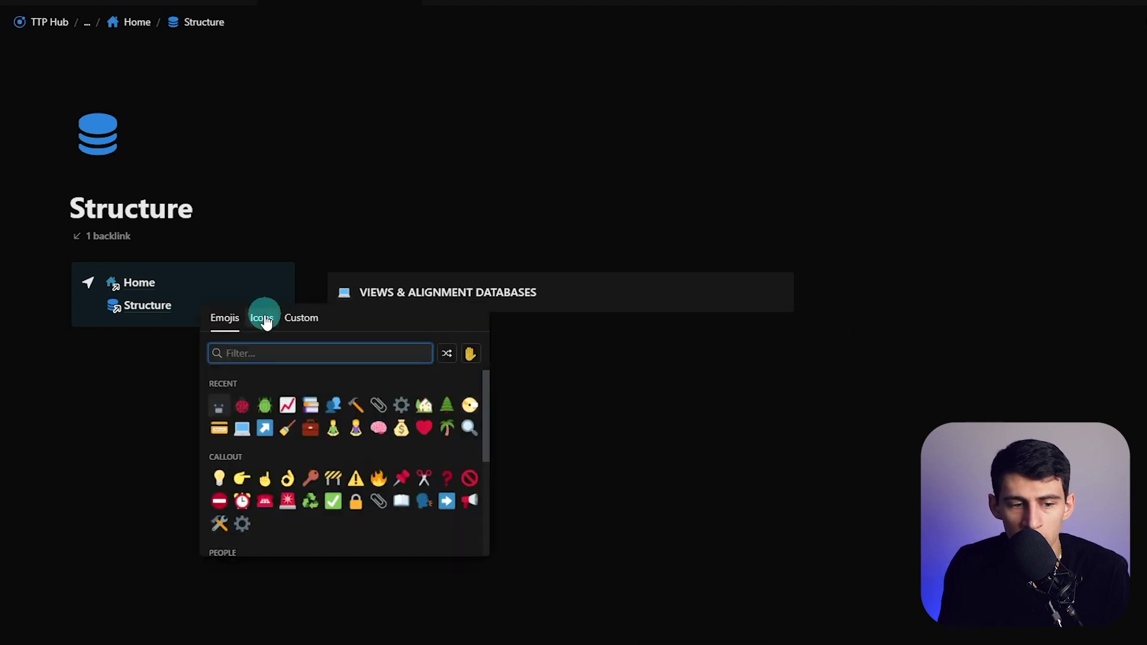
pyautogui.click(262, 318)
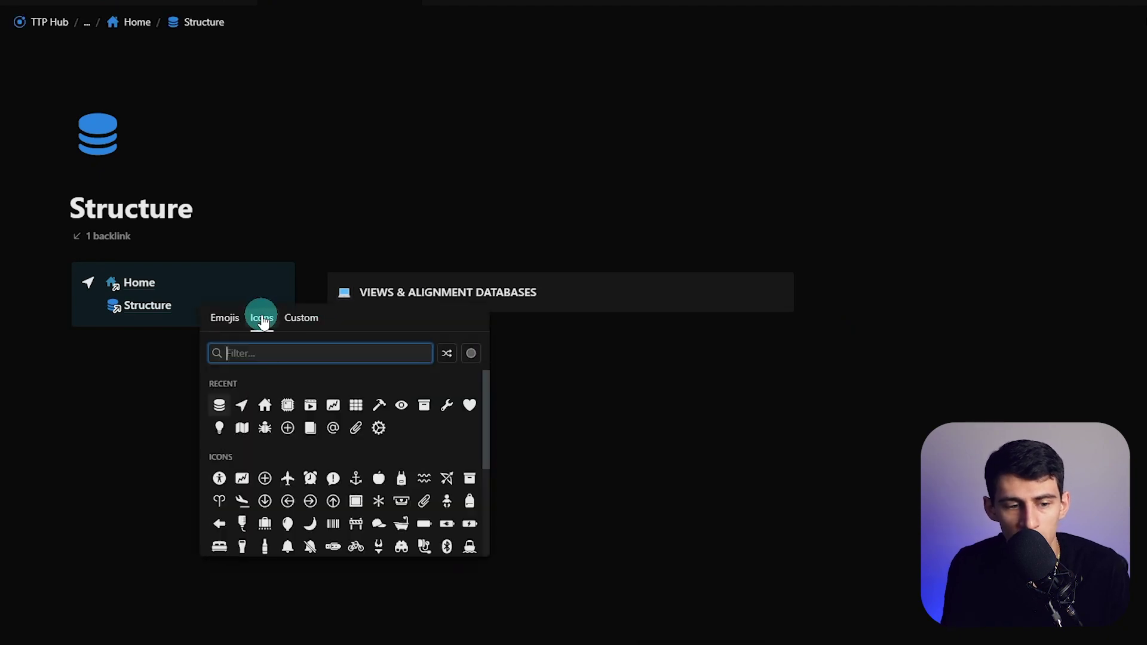
pyautogui.write('EYE')
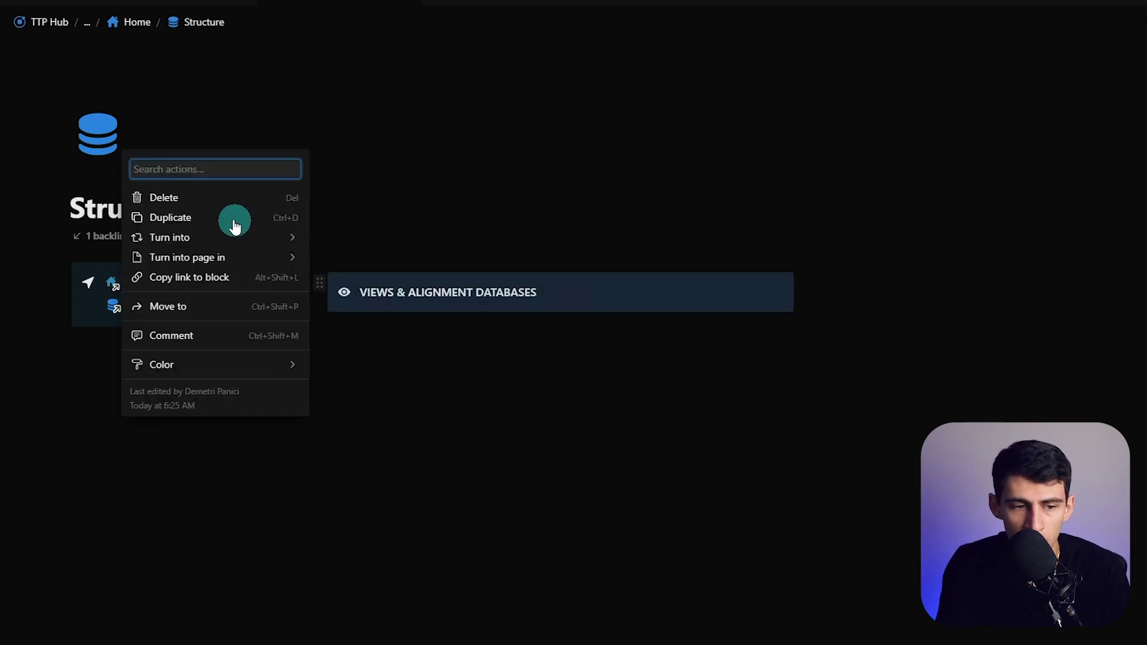
pyautogui.click(233, 219)
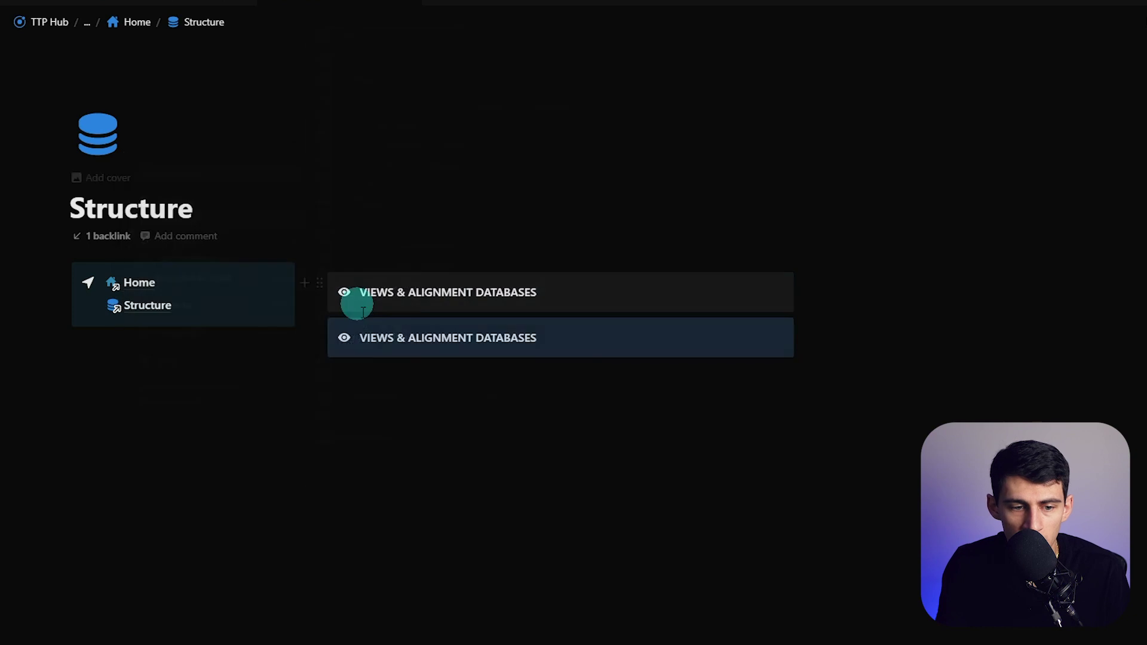
# Place the duplicated callout in a new third column and retitle it "CORE DATABASES"
pyautogui.moveTo(318, 334); pyautogui.dragTo(902, 297)
pyautogui.tripleClick(902, 293)
pyautogui.write('CORE')
pyautogui.press('capslock')
pyautogui.write('DATAB')
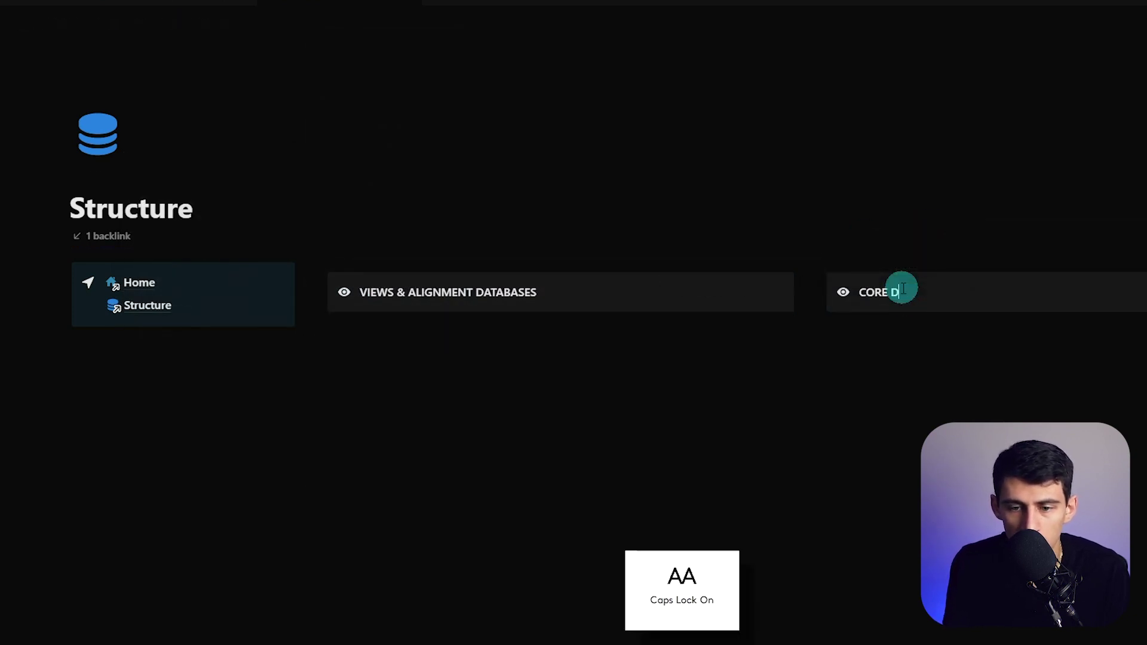
# Change the CORE DATABASES callout's icon to the orbit icon, filtering icons for "ORBIT"
pyautogui.click(841, 292)
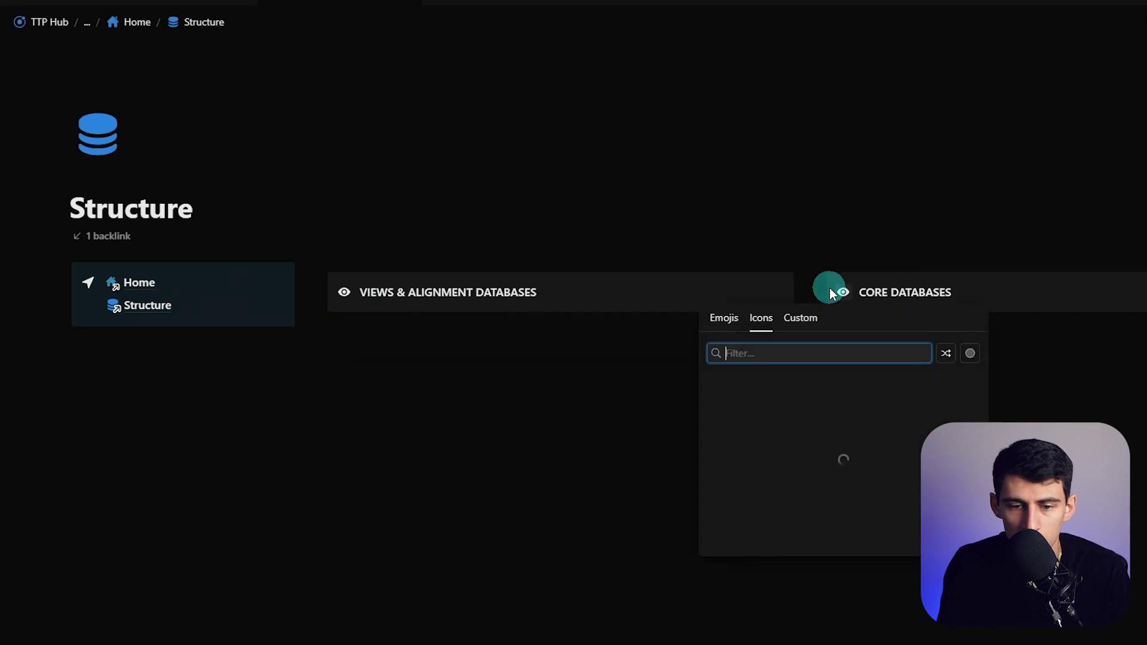
pyautogui.write('ORBIT')
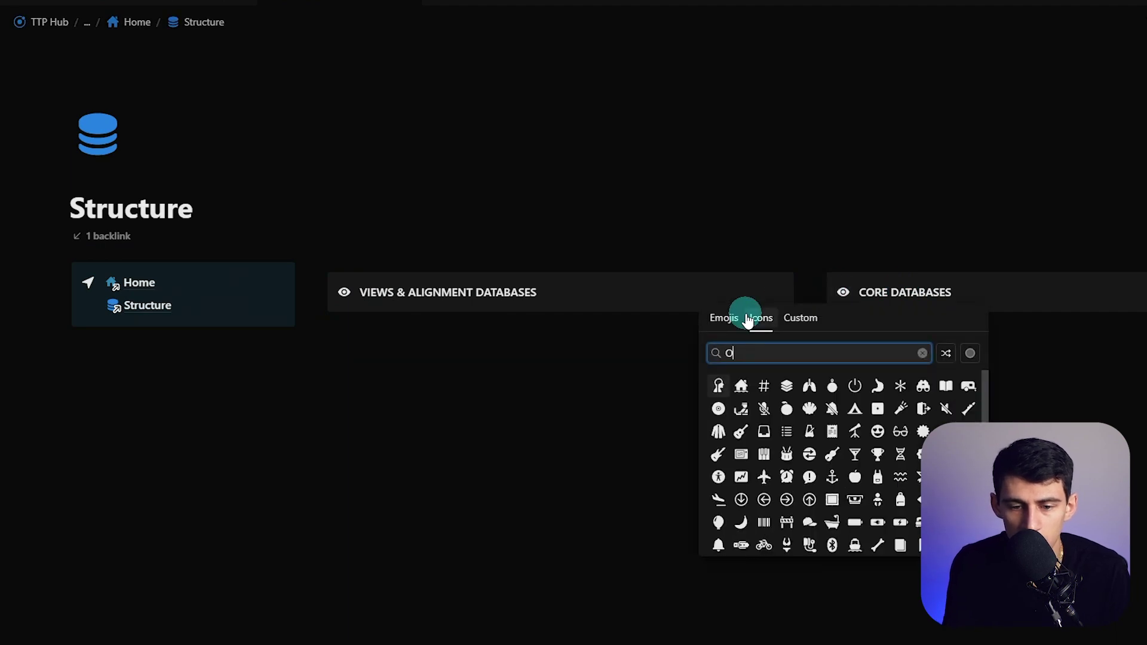
pyautogui.press('capslock')
pyautogui.press('Return')
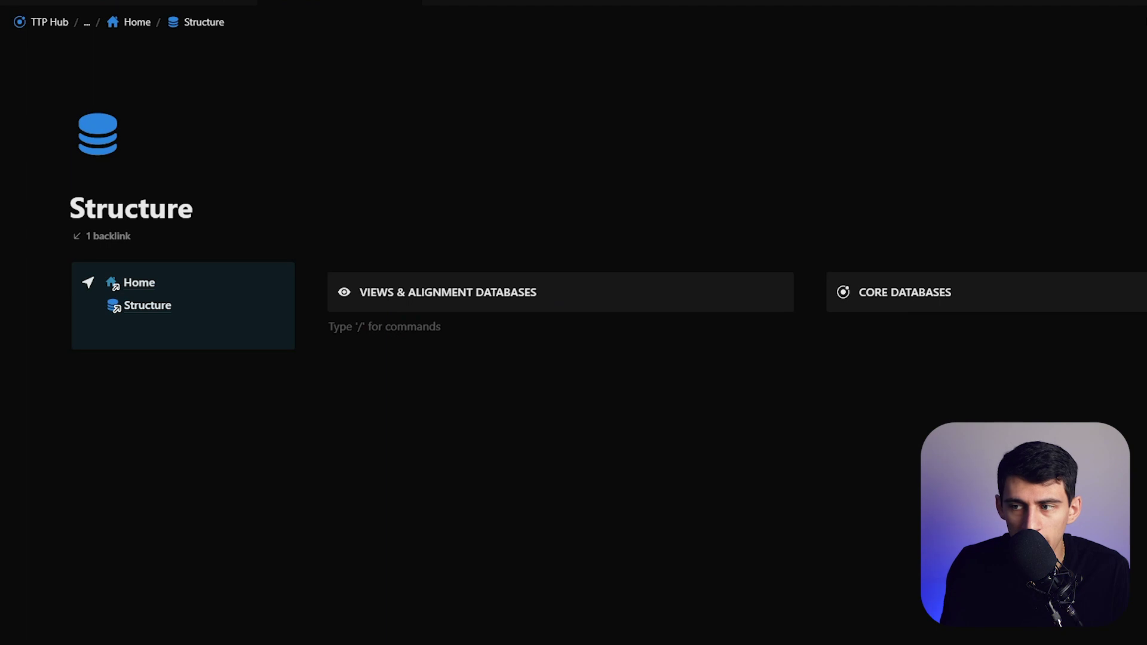
pyautogui.hotkey('ctrl', 'n')
pyautogui.click(249, 234)
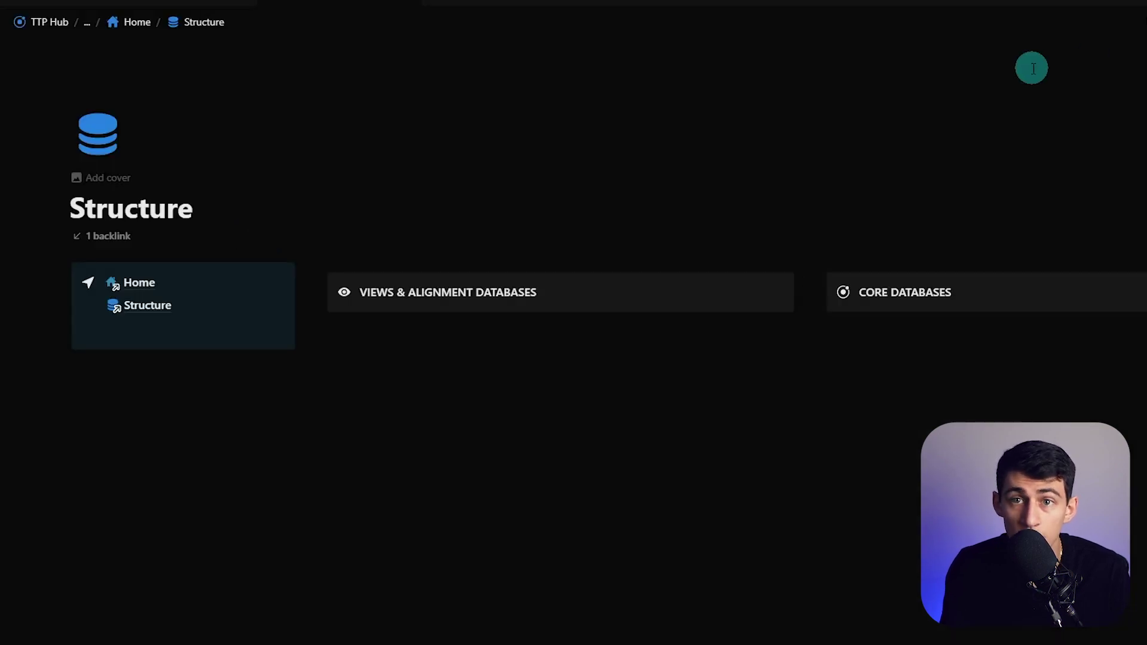
# Create a sub-page under the CORE DATABASES callout as a table with a new database titled "Tasks (DB)"
pyautogui.click(896, 334)
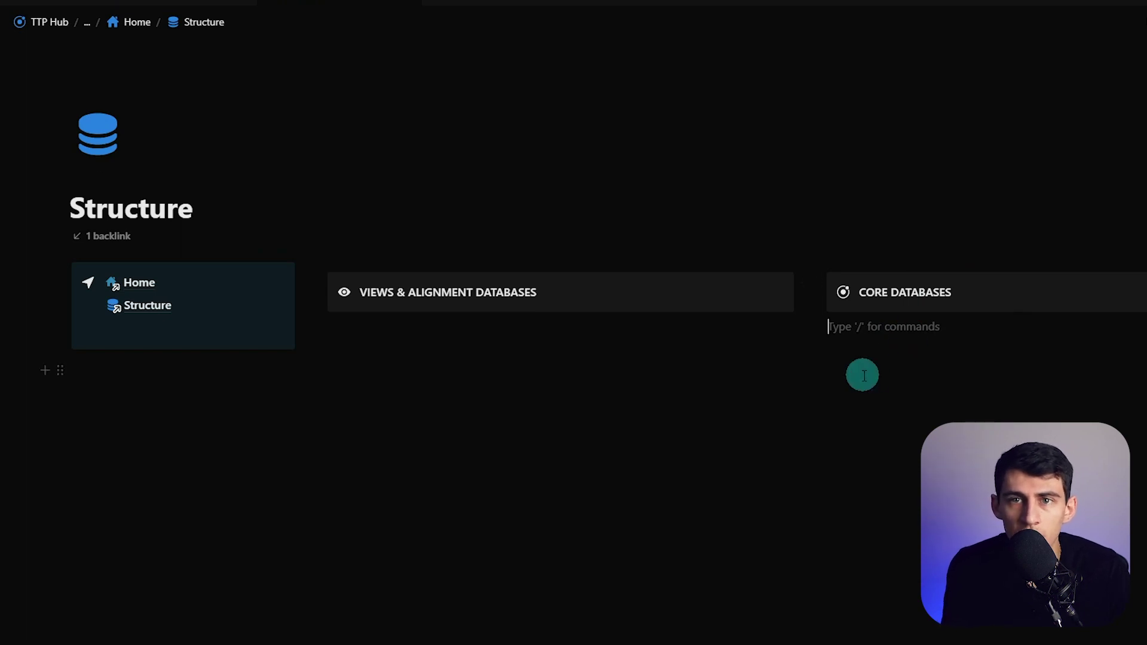
pyautogui.write('/pa')
pyautogui.press('Return')
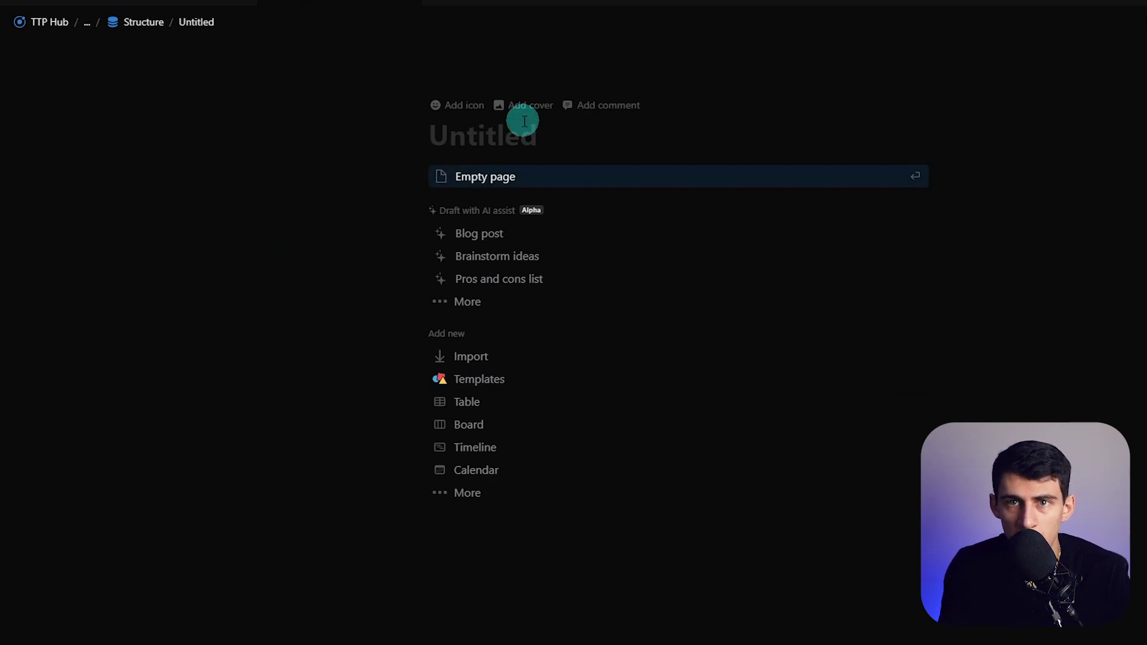
pyautogui.click(465, 402)
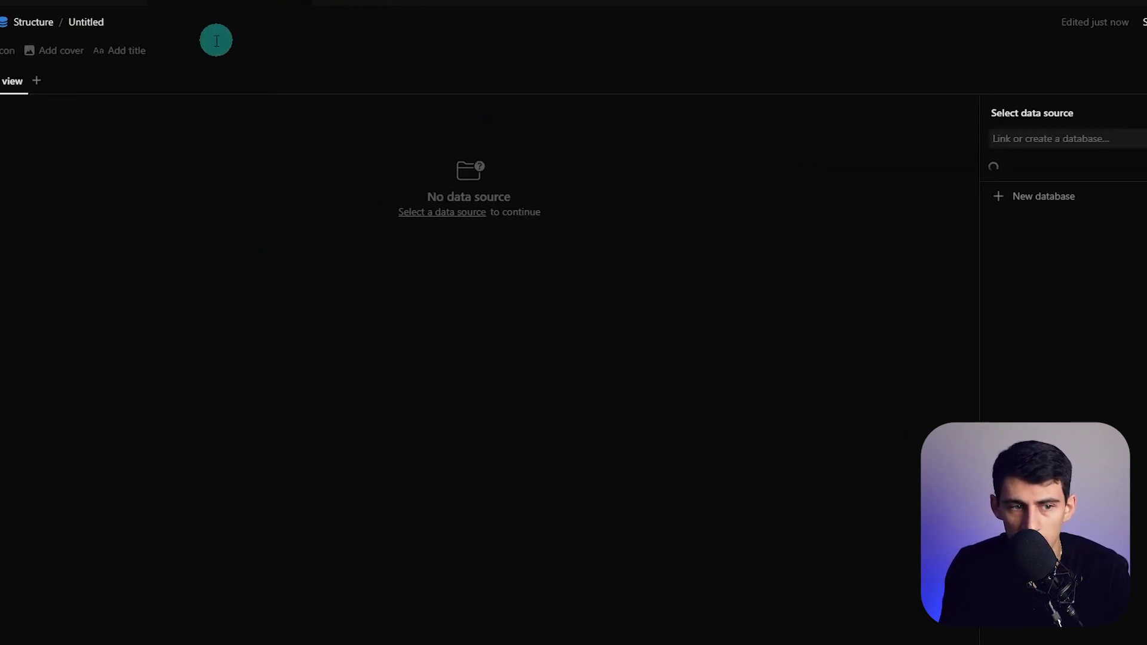
pyautogui.click(1026, 353)
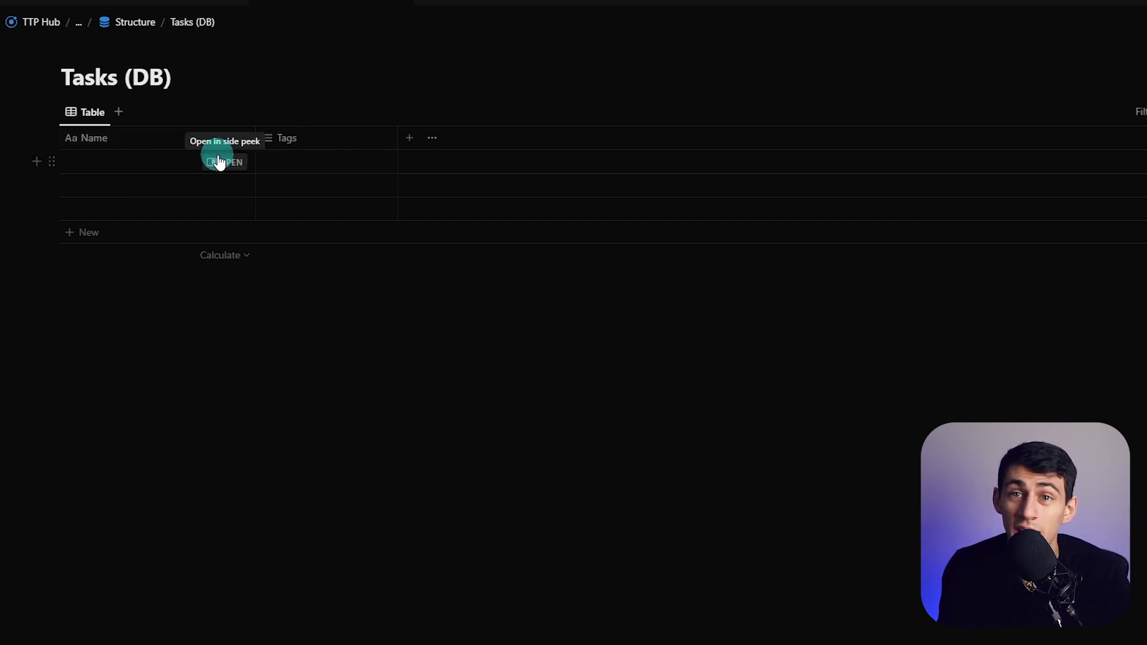
# Give the Tasks (DB) database a circled checkmark icon, filtering icons for "check"
pyautogui.click(78, 49)
pyautogui.click(74, 74)
pyautogui.click(53, 107)
pyautogui.write('check')
pyautogui.click(43, 174)
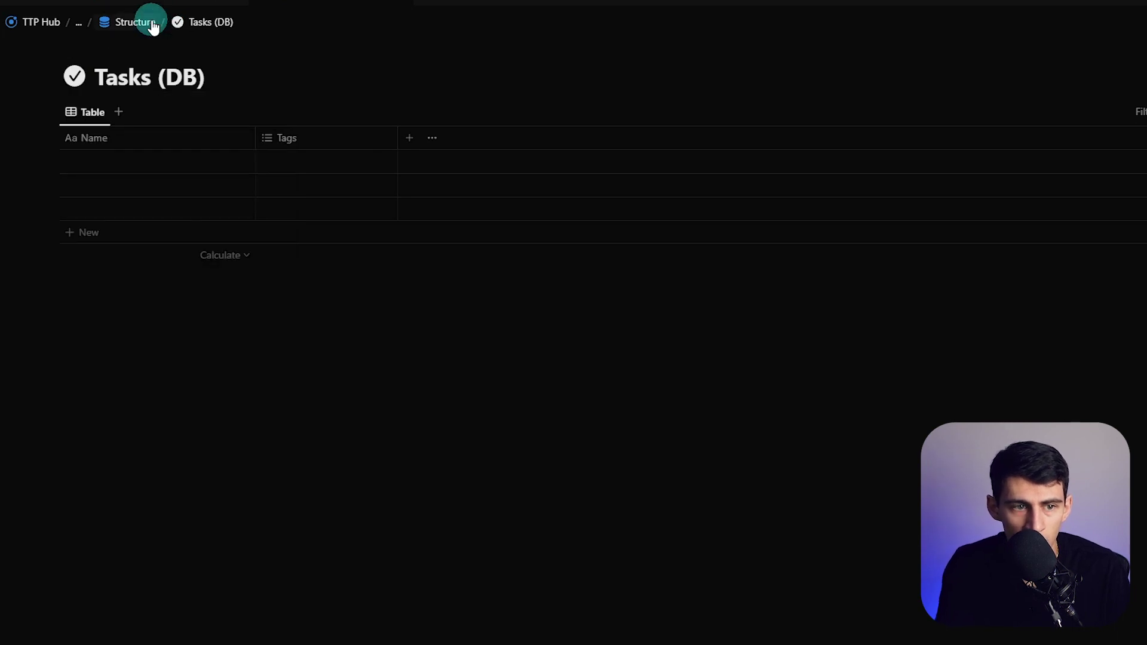
# Return to the Structure page and duplicate the Tasks (DB) database three times
pyautogui.click(147, 22)
pyautogui.rightClick(758, 328)
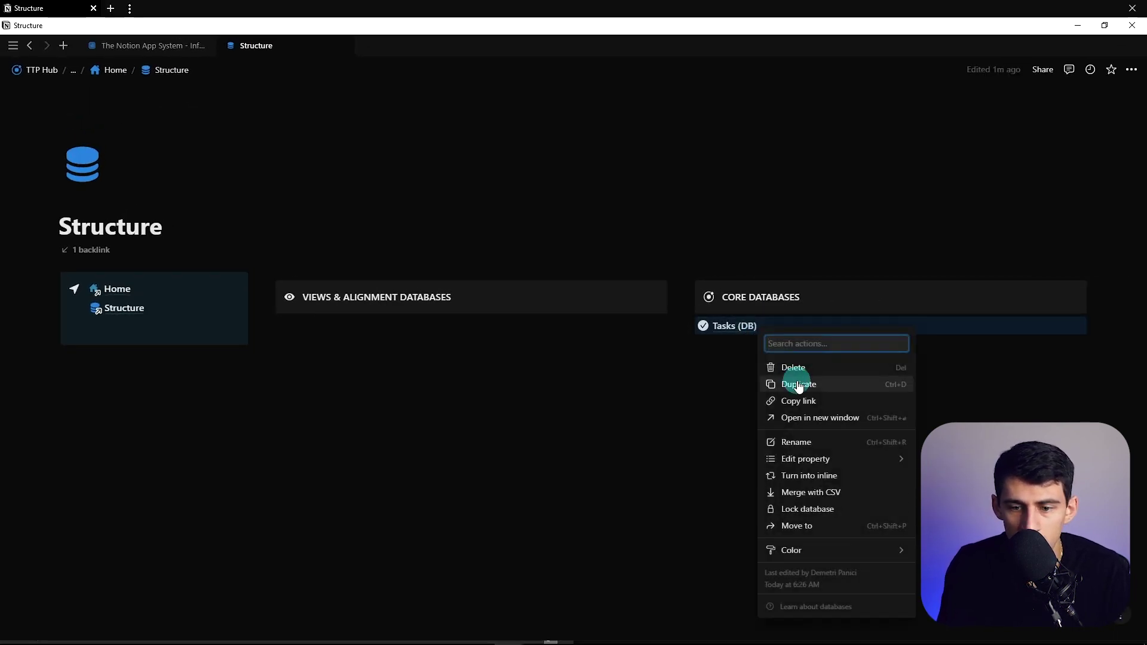
pyautogui.click(798, 385)
pyautogui.rightClick(738, 331)
pyautogui.click(780, 385)
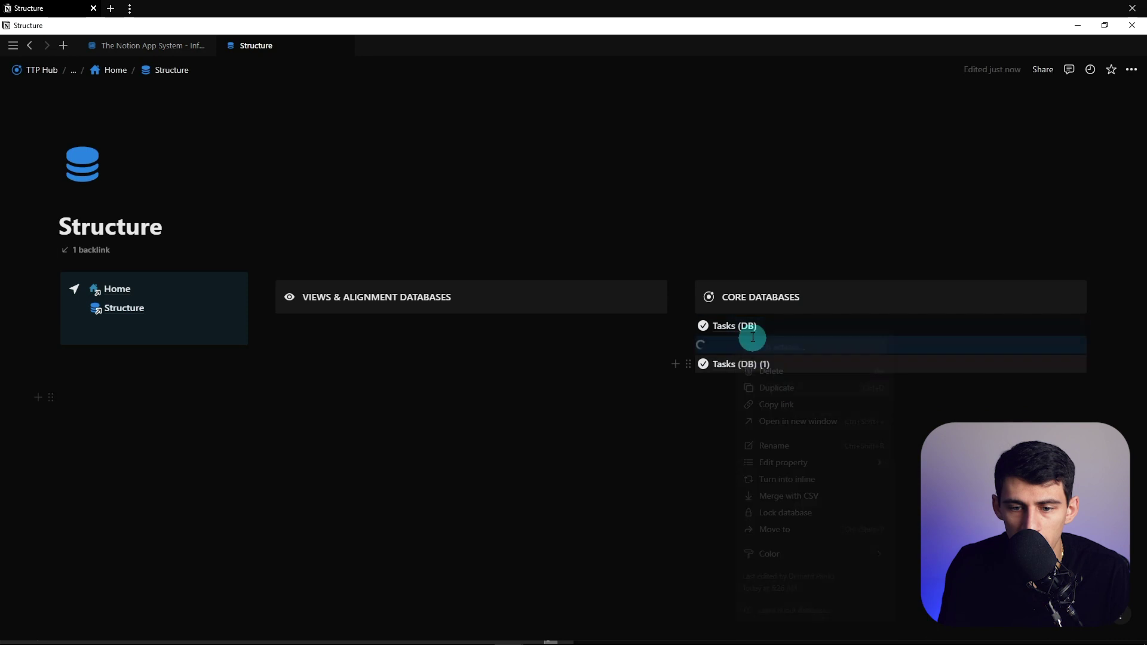
pyautogui.rightClick(751, 332)
pyautogui.click(788, 389)
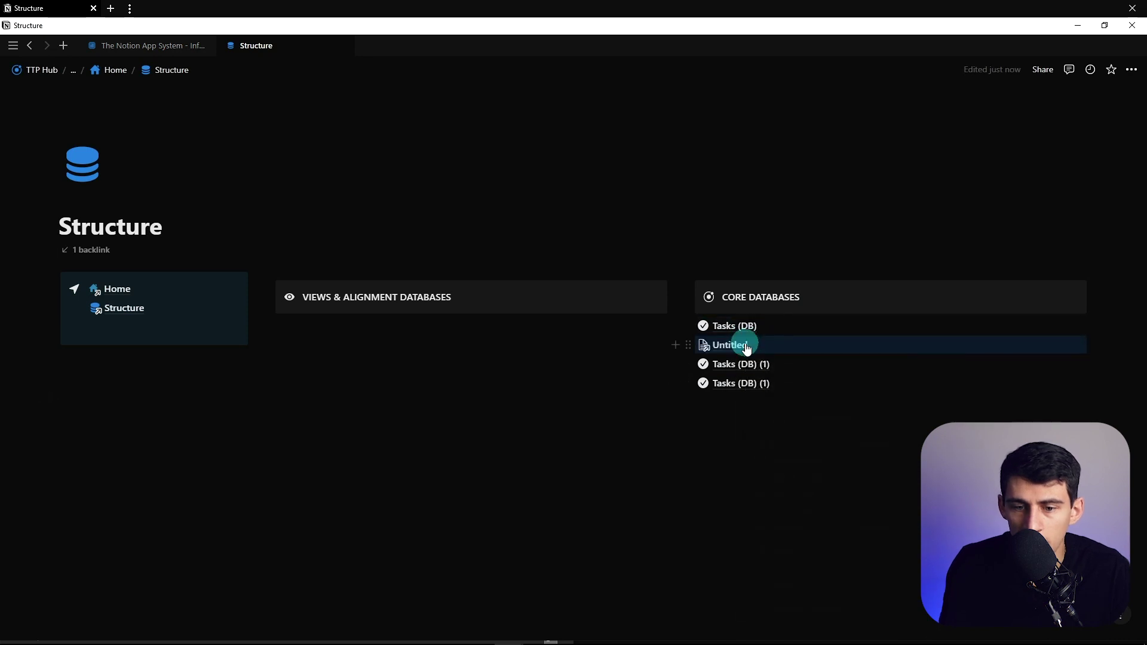
# Rename the first Tasks (DB) copy "Meetings & Notes (DB)" and give it the pencil-and-square icon, filtering icons for "wr"
pyautogui.click(739, 343)
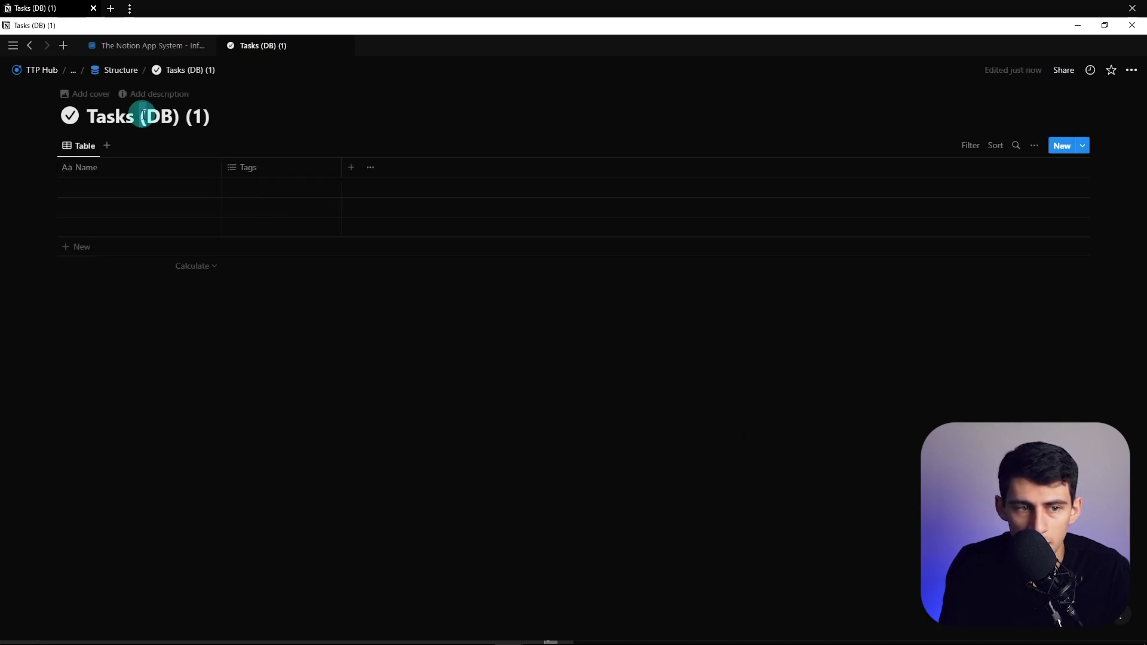
pyautogui.tripleClick(144, 114)
pyautogui.write('MEe')
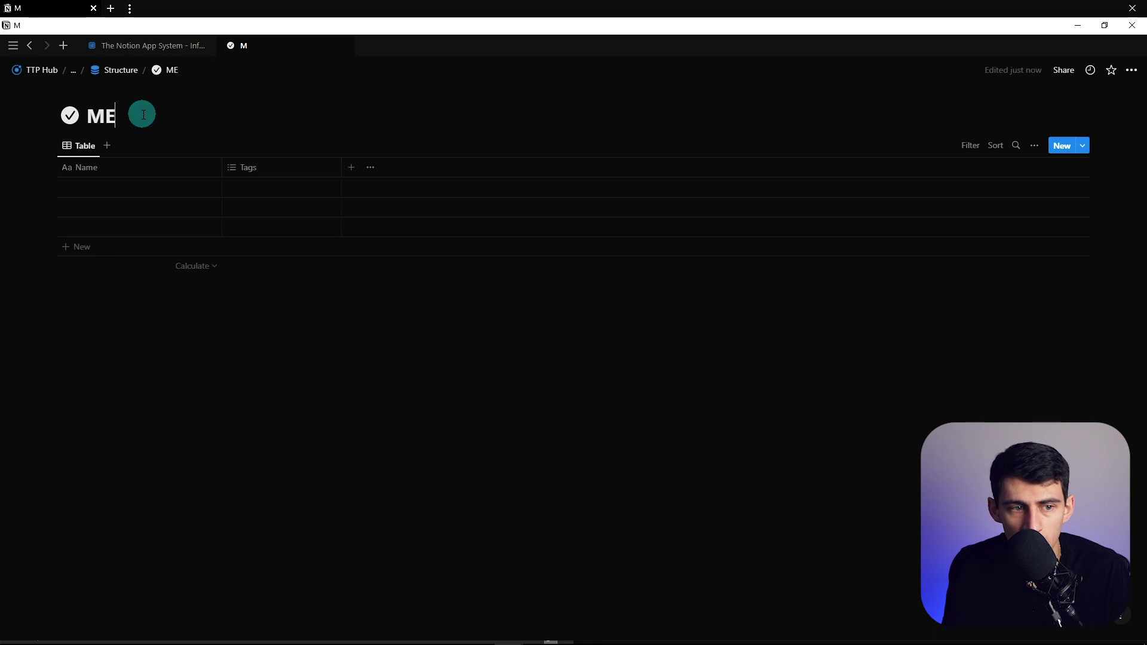
pyautogui.press('BackSpace')
pyautogui.write('eetings & Notes (D')
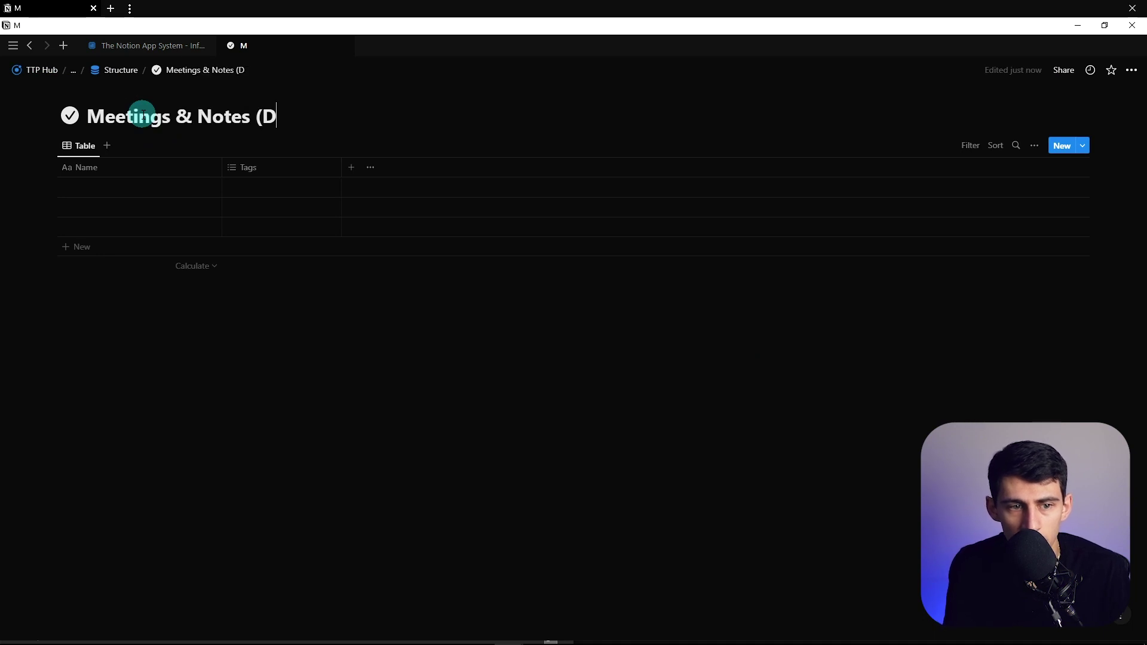
pyautogui.write('B)')
pyautogui.click(70, 116)
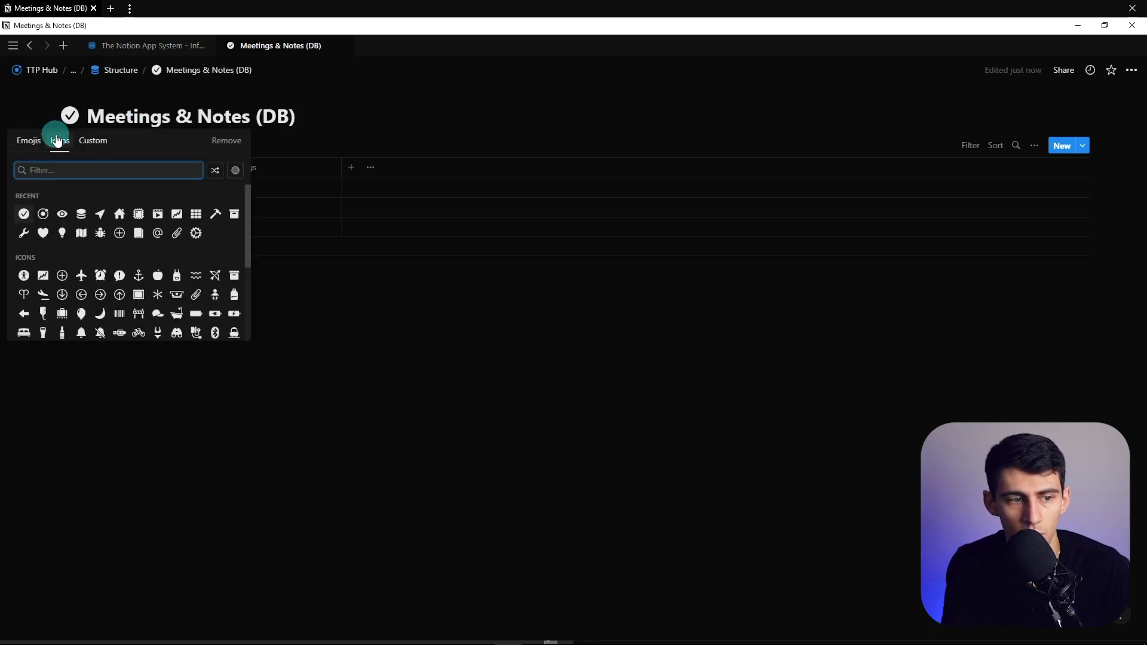
pyautogui.write('wr')
pyautogui.click(23, 197)
# From the Structure page, open the next Tasks (DB) copy and rename it "Projects (DB)"
pyautogui.click(120, 70)
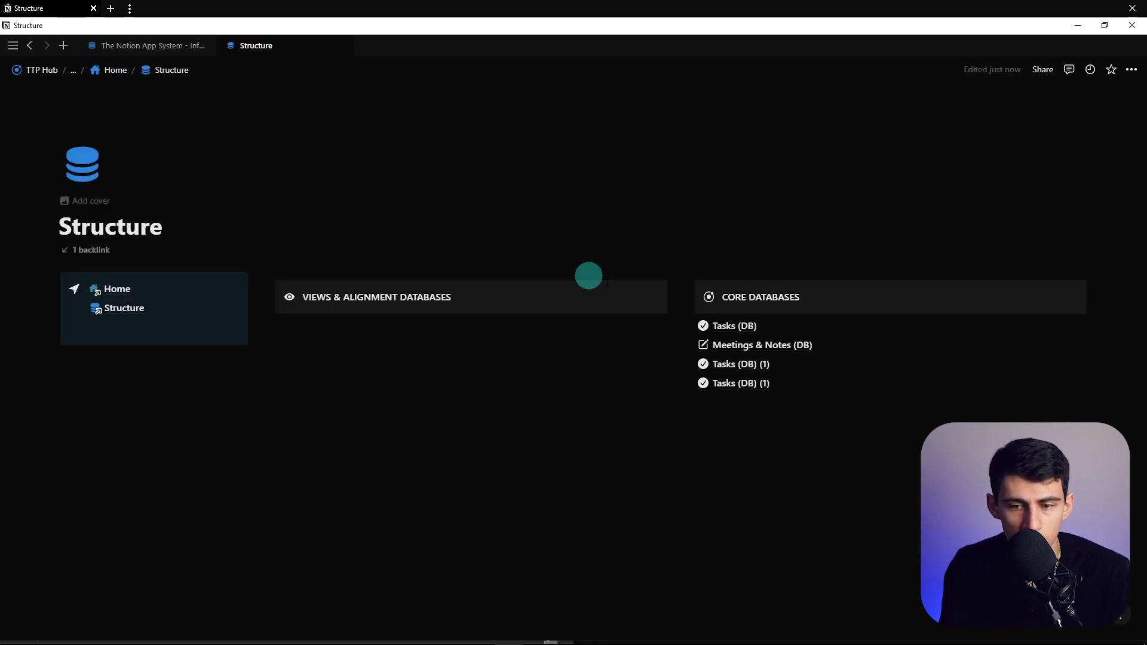
pyautogui.click(828, 364)
pyautogui.tripleClick(160, 115)
pyautogui.write('P')
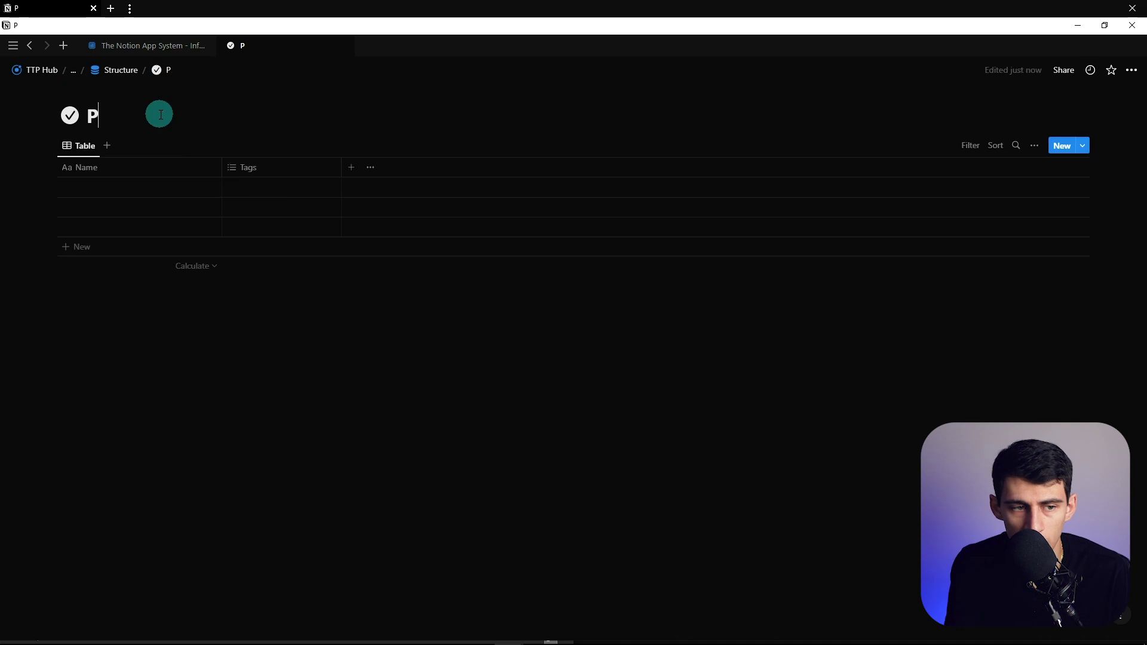
pyautogui.write('Roje')
pyautogui.press('BackSpace')
pyautogui.press('BackSpace')
pyautogui.press('BackSpace')
pyautogui.press('BackSpace')
pyautogui.write('rojects (DB)')
# Give the Projects (DB) database a wrench icon, filtering icons for "wrench"
pyautogui.click(70, 115)
pyautogui.write('wrench')
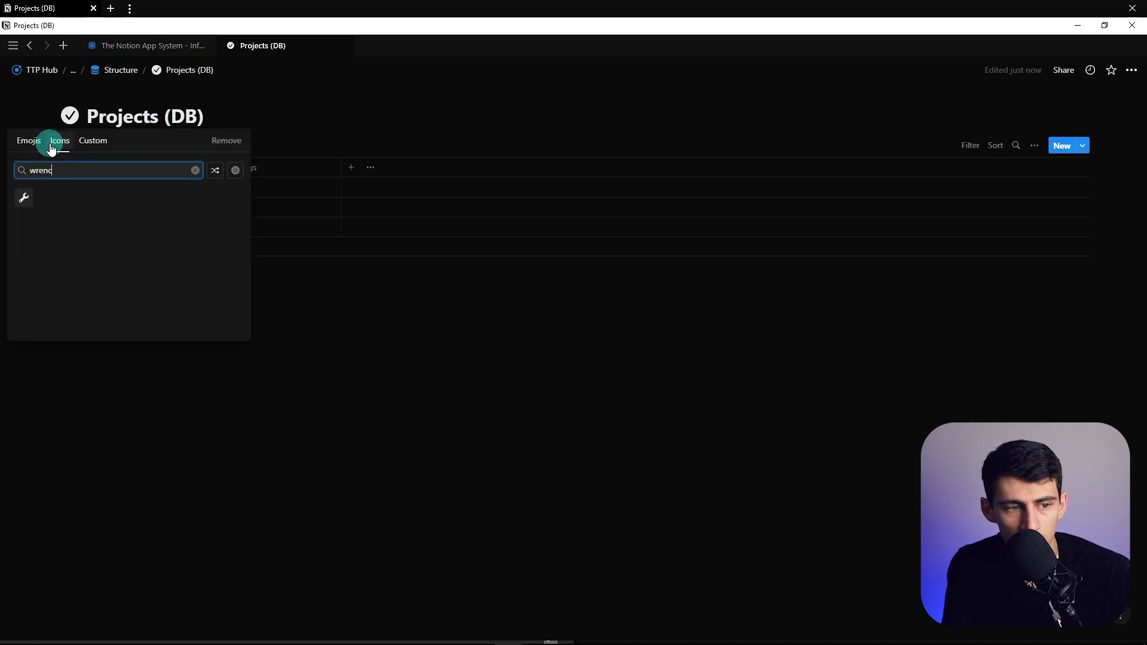
pyautogui.press('Return')
pyautogui.press('Return')
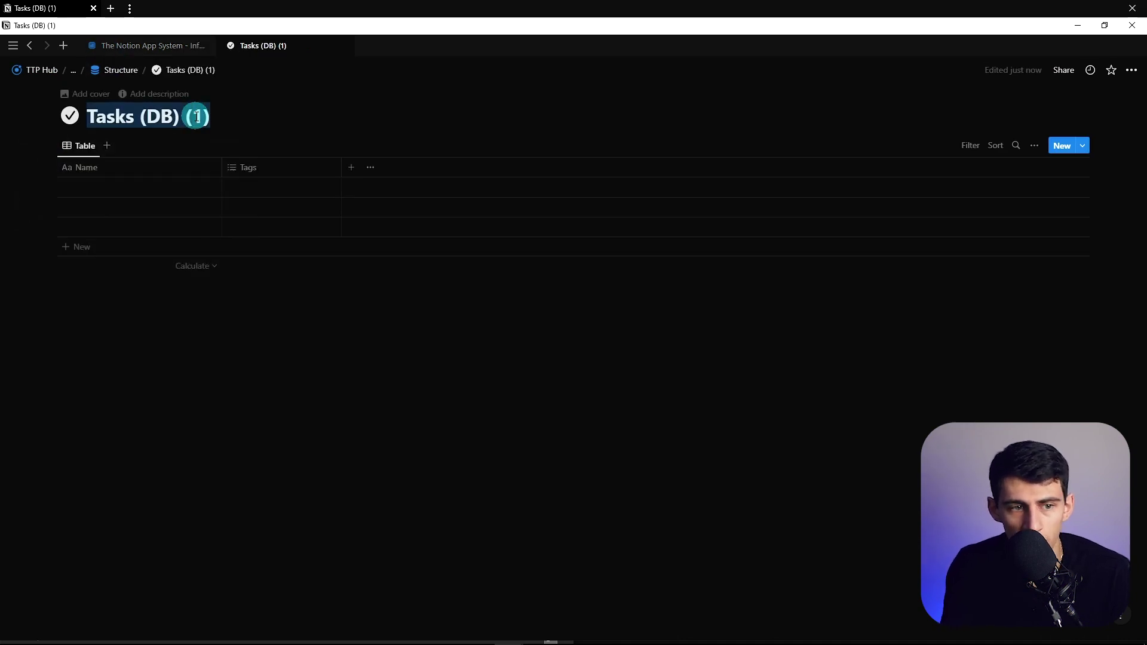
# Rename the last Tasks (DB) copy "Second Brain (DB)" and give it the icon found by filtering for "brain"
pyautogui.tripleClick(194, 116)
pyautogui.write('Second Brai')
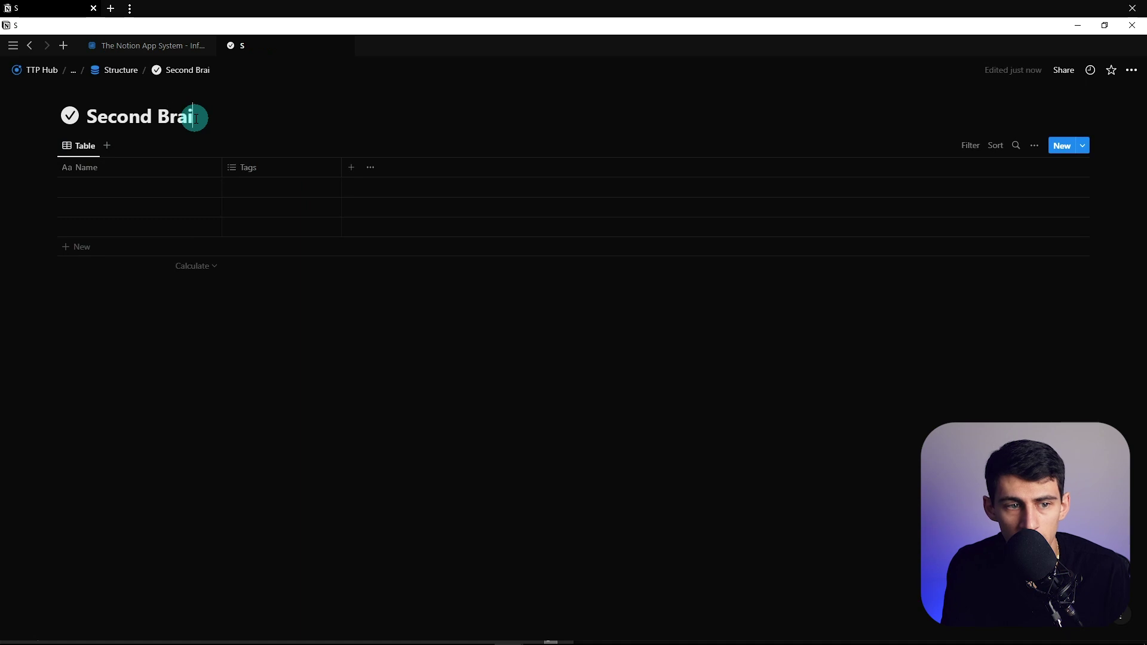
pyautogui.write('n (DB)')
pyautogui.click(70, 115)
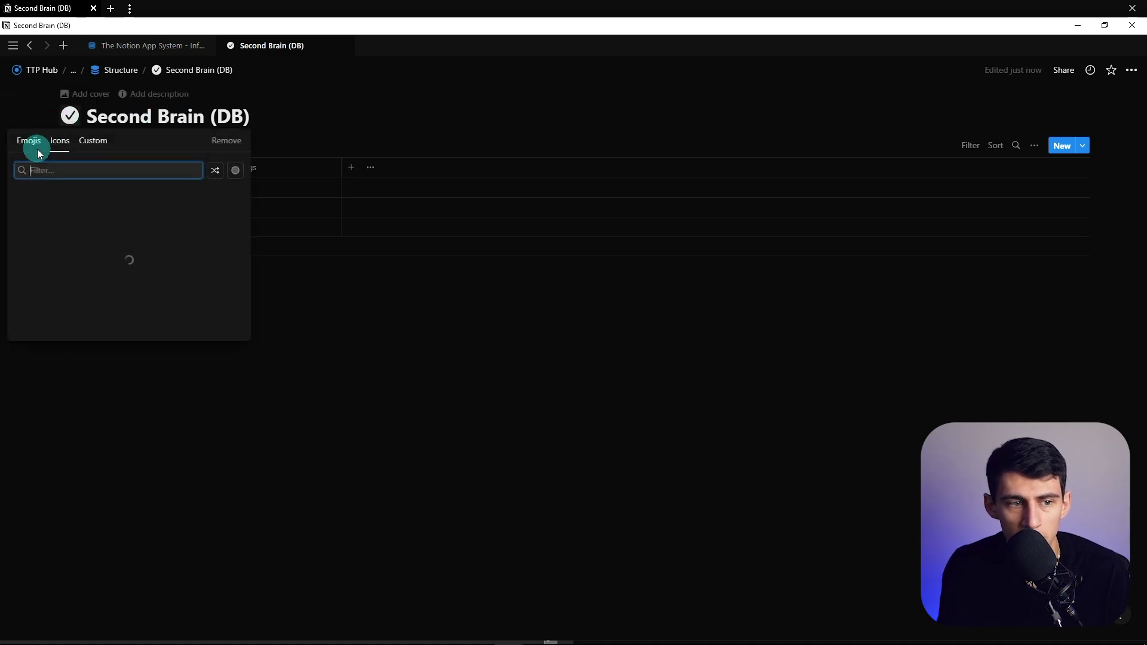
pyautogui.write('brain')
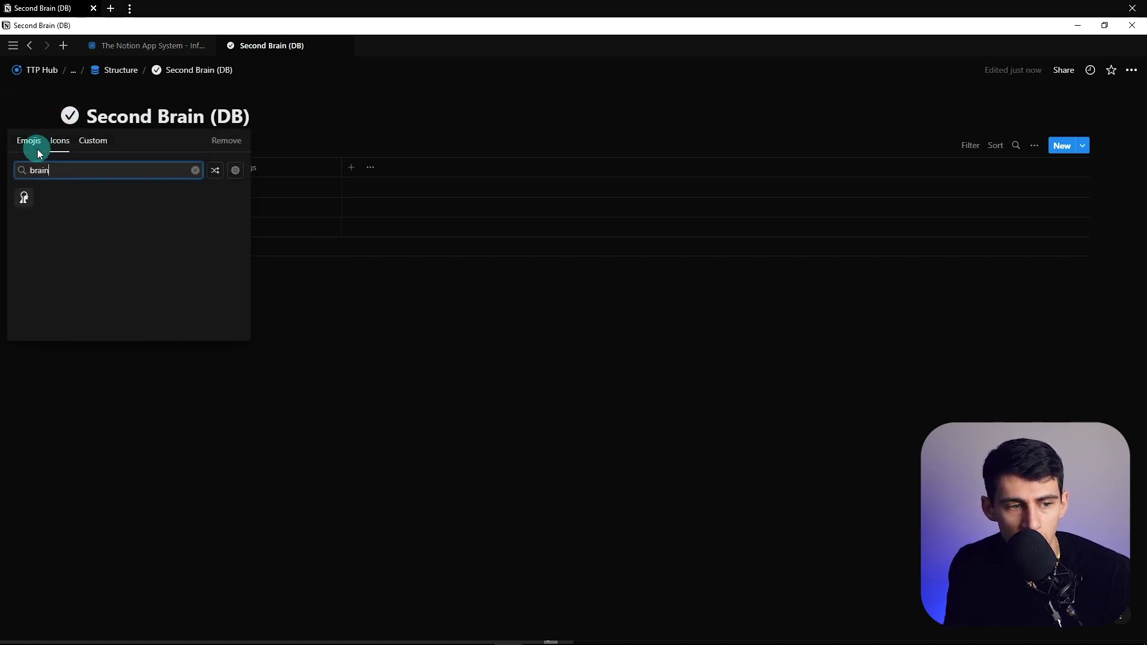
pyautogui.press('Escape')
# Return to the Structure page, duplicate the Second Brain (DB) database, and duplicate that copy as well
pyautogui.click(117, 70)
pyautogui.rightClick(778, 384)
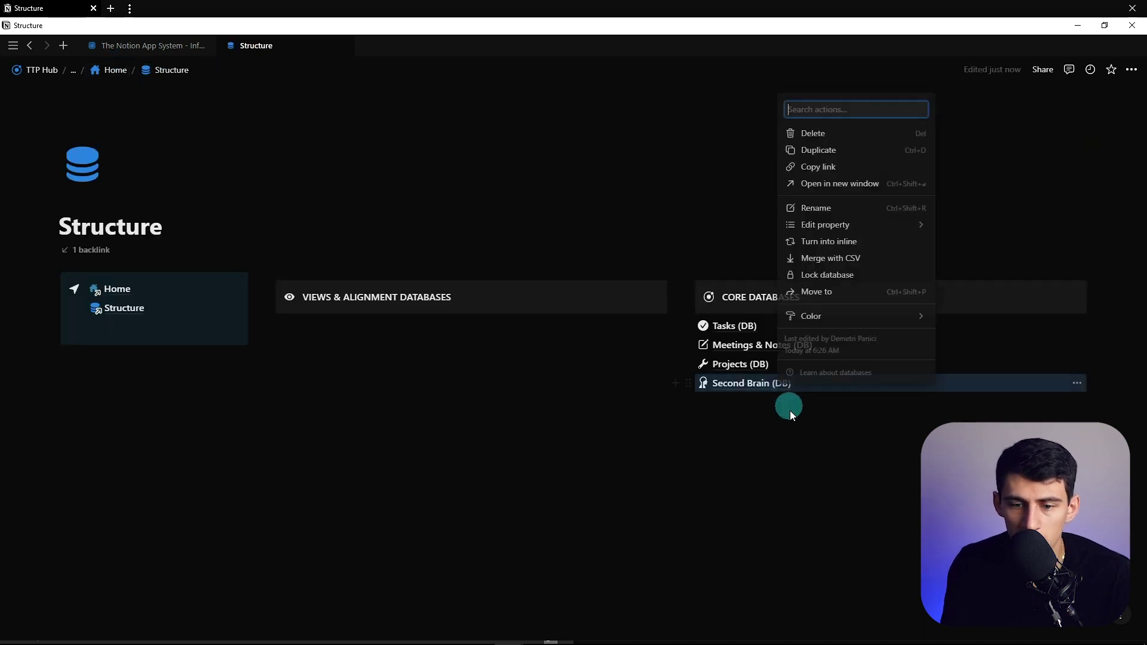
pyautogui.click(834, 152)
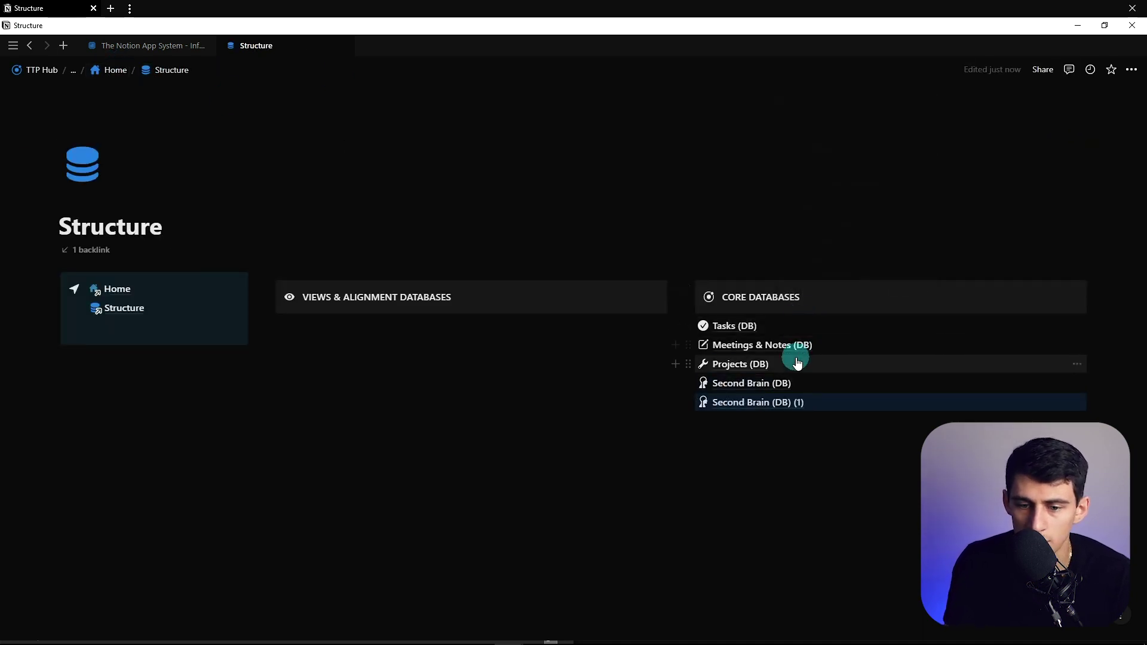
pyautogui.rightClick(777, 402)
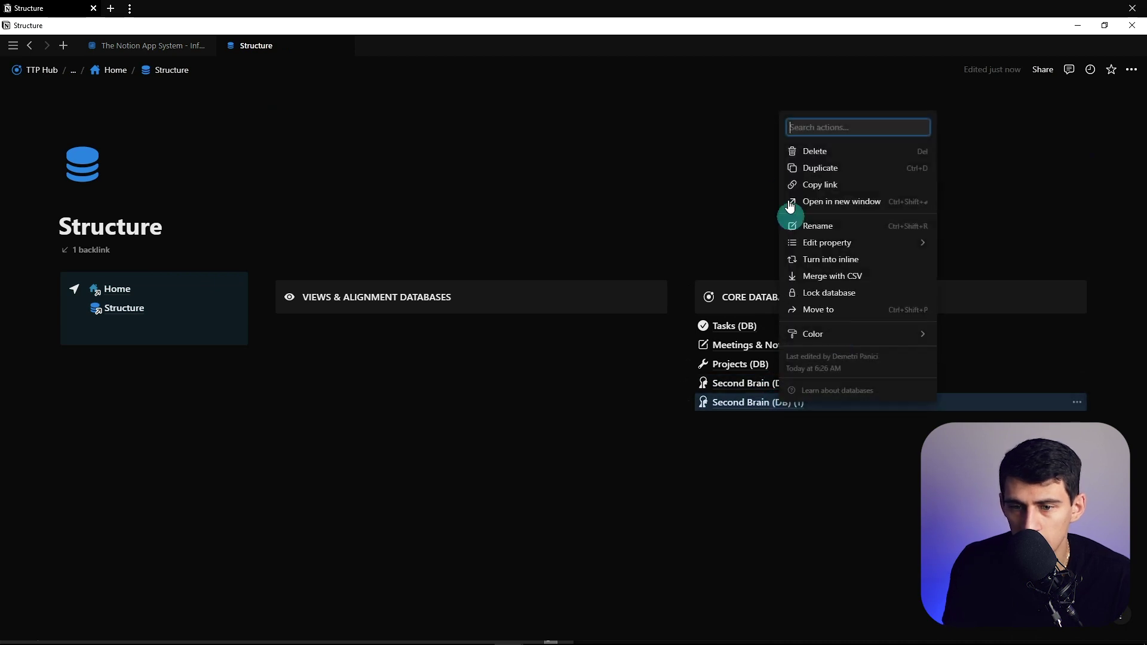
pyautogui.click(816, 164)
# Open the first Second Brain (DB) copy and rename it "Contacts (DB)"
pyautogui.click(774, 403)
pyautogui.tripleClick(205, 115)
pyautogui.write('Contacts (DB')
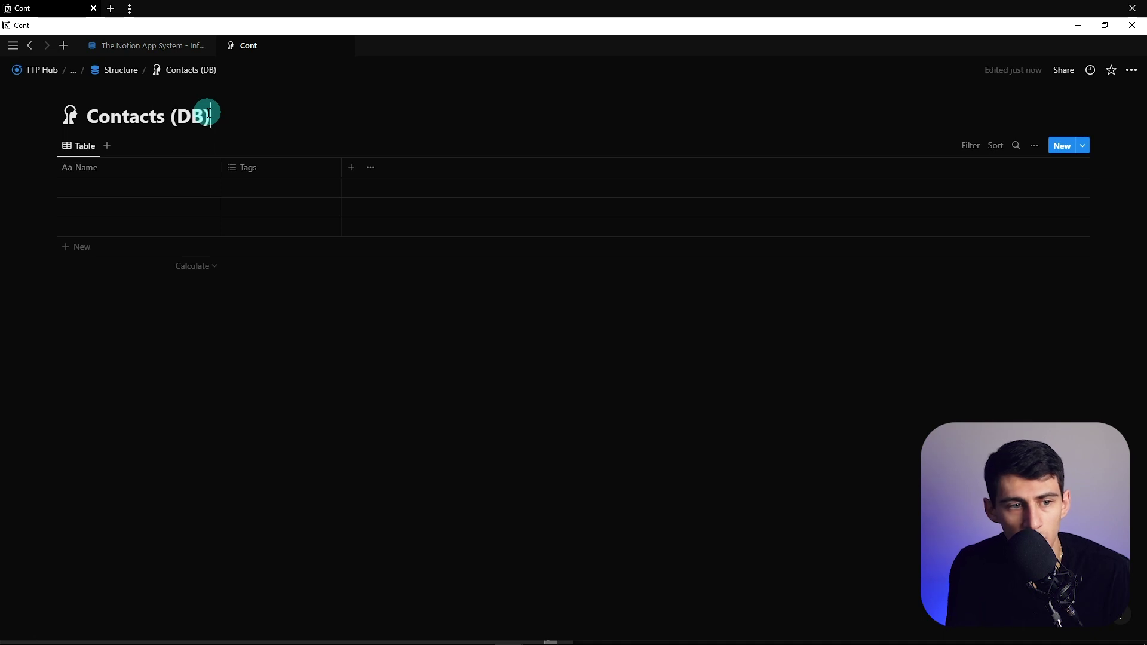
# Give the Contacts (DB) database the white circled silhouette icon, filtering icons for "silh"
pyautogui.click(69, 113)
pyautogui.write('silh')
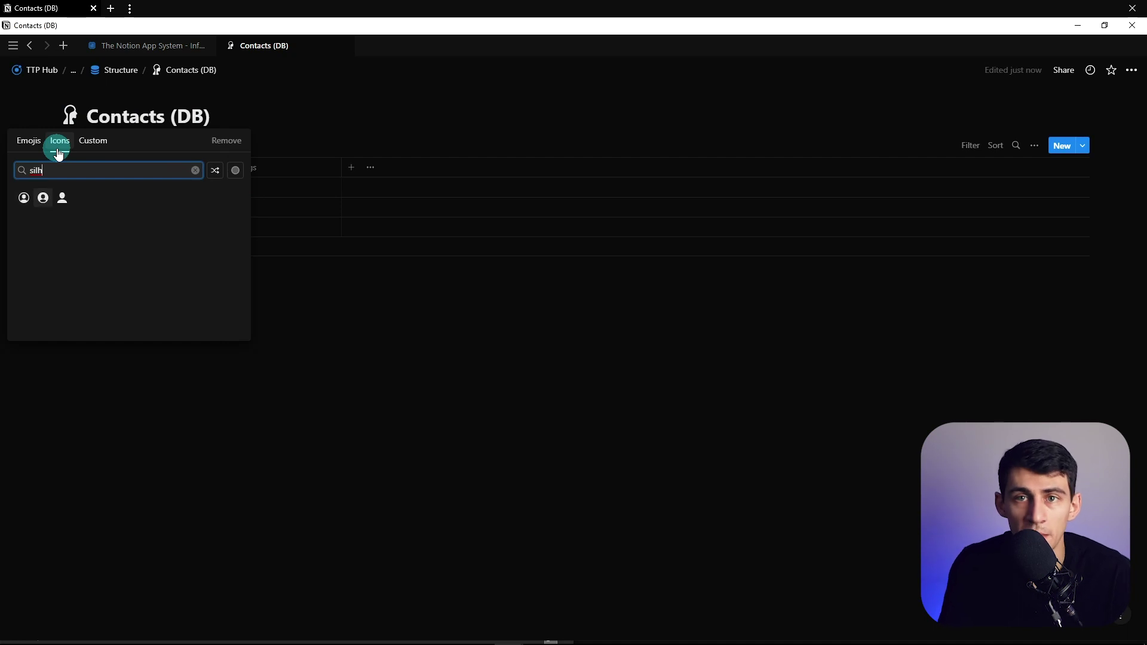
pyautogui.click(45, 198)
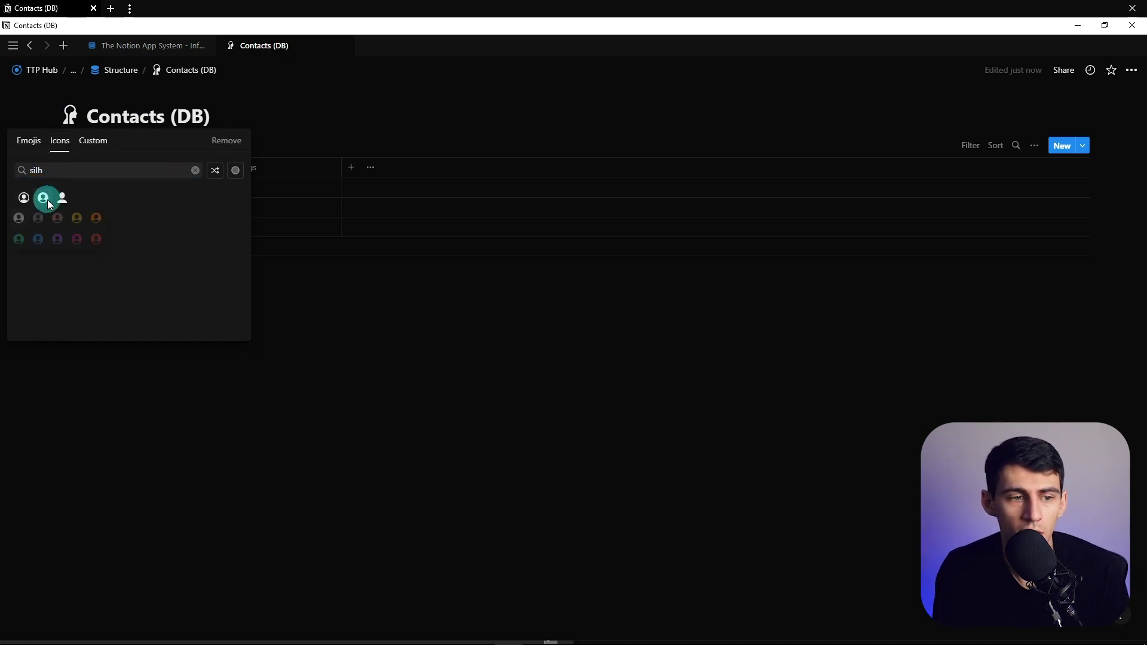
pyautogui.click(21, 218)
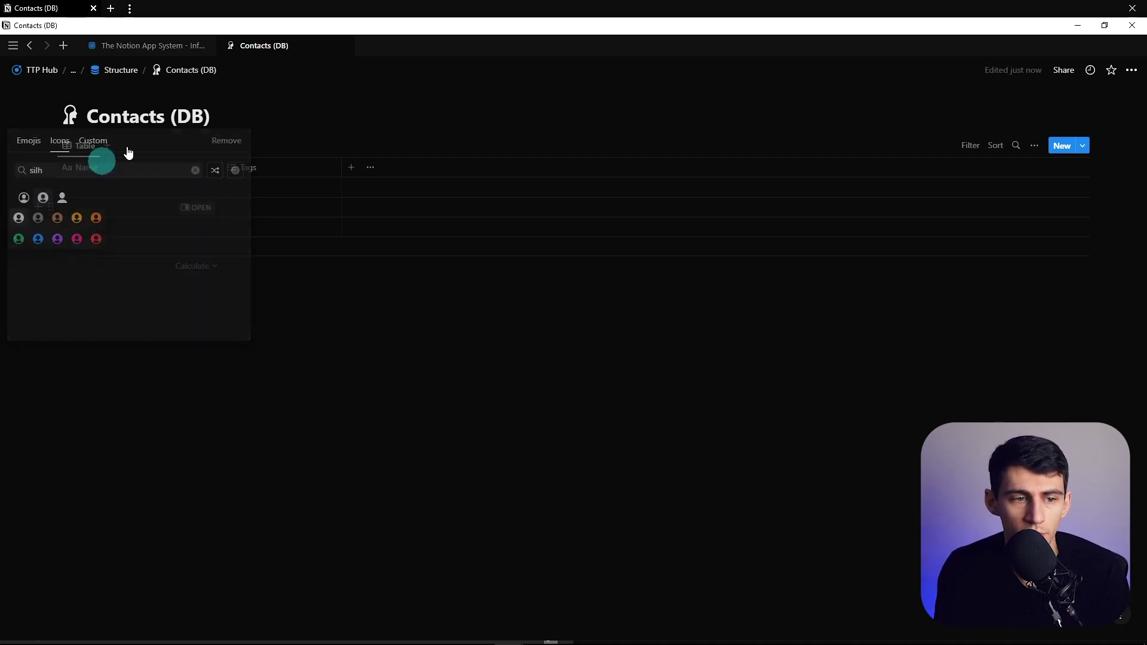
# From the Structure page, open the remaining Second Brain (DB) copy, rename it "Bookmarks (DB)" and give it a bookmark icon
pyautogui.click(117, 70)
pyautogui.click(723, 421)
pyautogui.tripleClick(184, 109)
pyautogui.write('Bookmark')
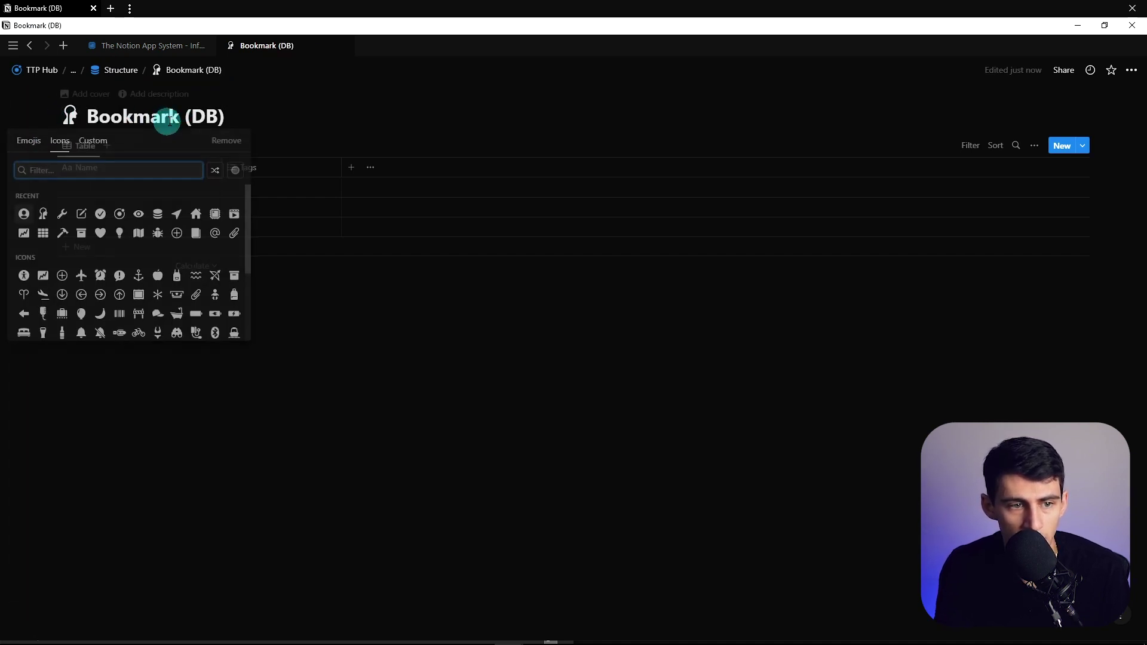
pyautogui.click(173, 117)
pyautogui.write('s (DB')
pyautogui.click(65, 120)
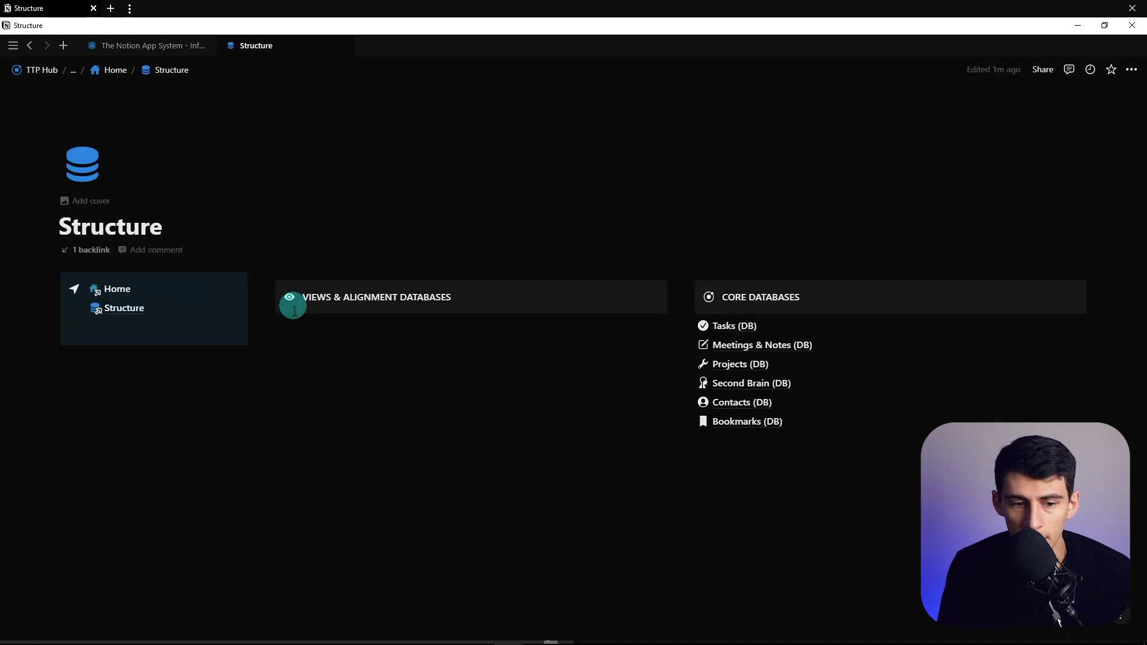
# On the Structure page, add a page named "Views" with an eye icon under the Views & Alignment Databases callout
pyautogui.click(320, 325)
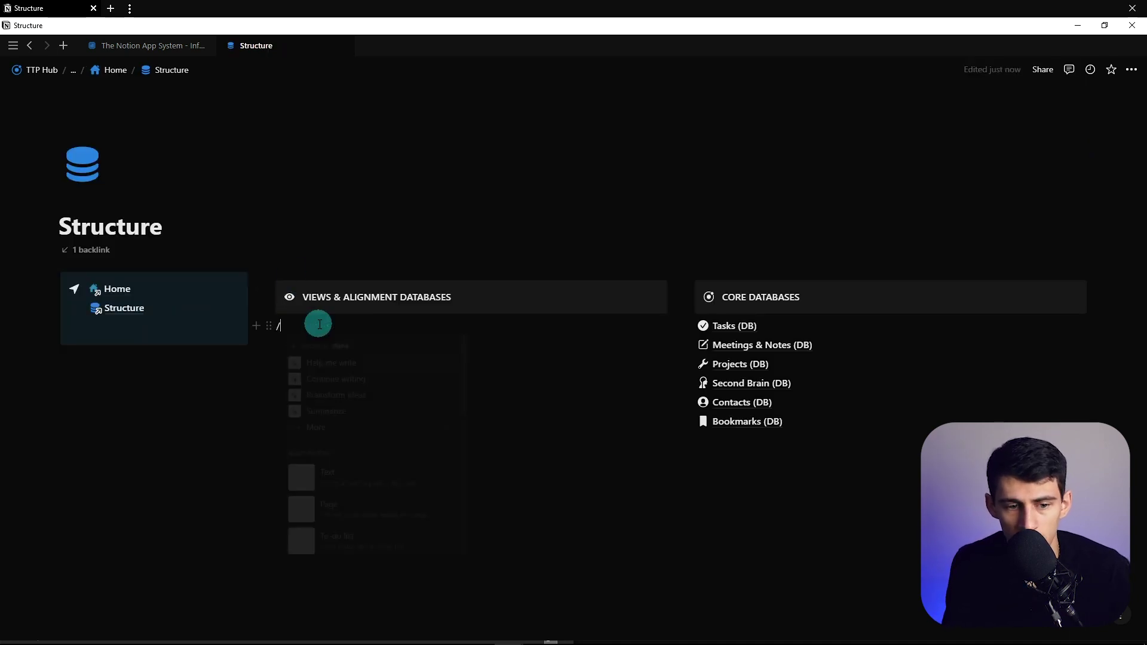
pyautogui.write('/page')
pyautogui.press('Return')
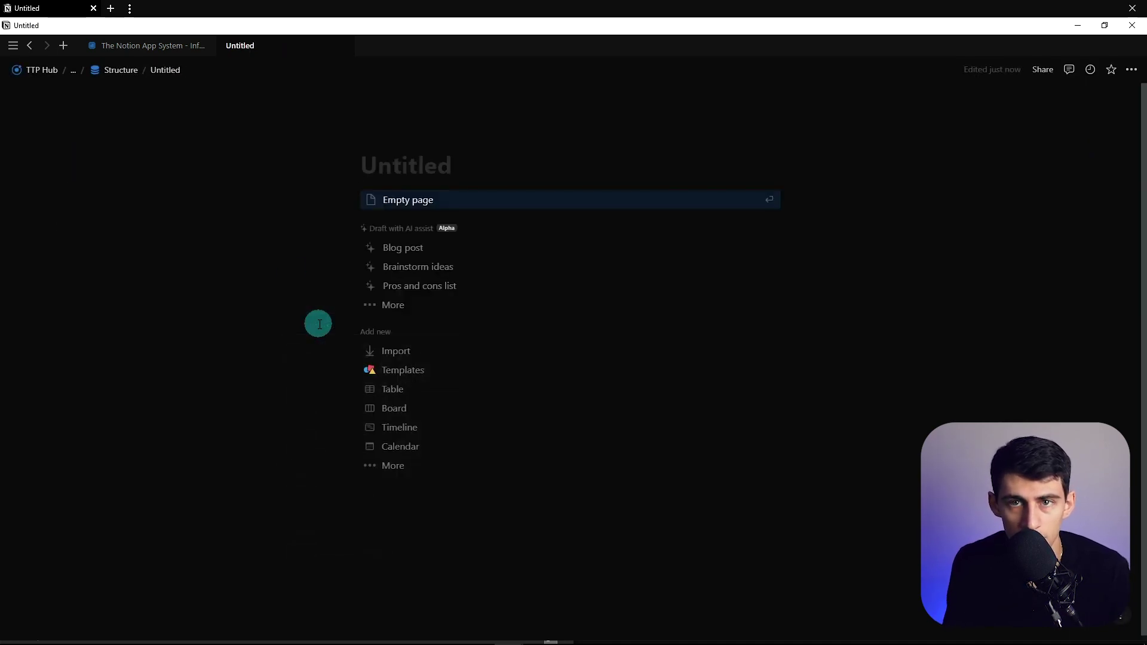
pyautogui.write('D')
pyautogui.press('BackSpace')
pyautogui.write('View')
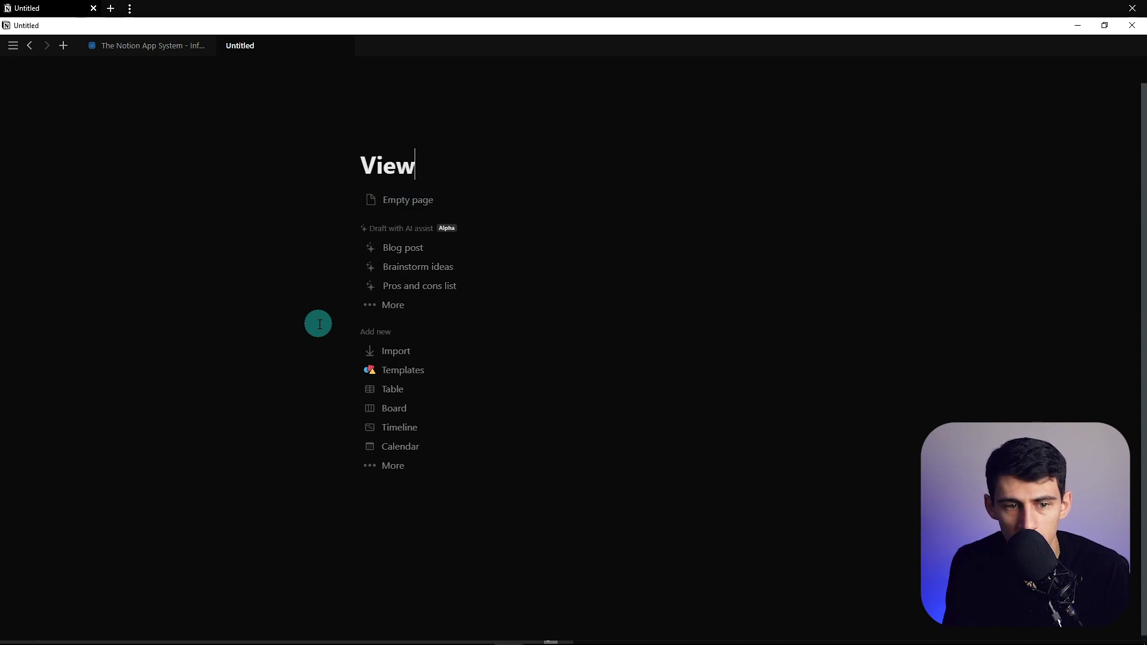
pyautogui.write('s')
pyautogui.click(367, 135)
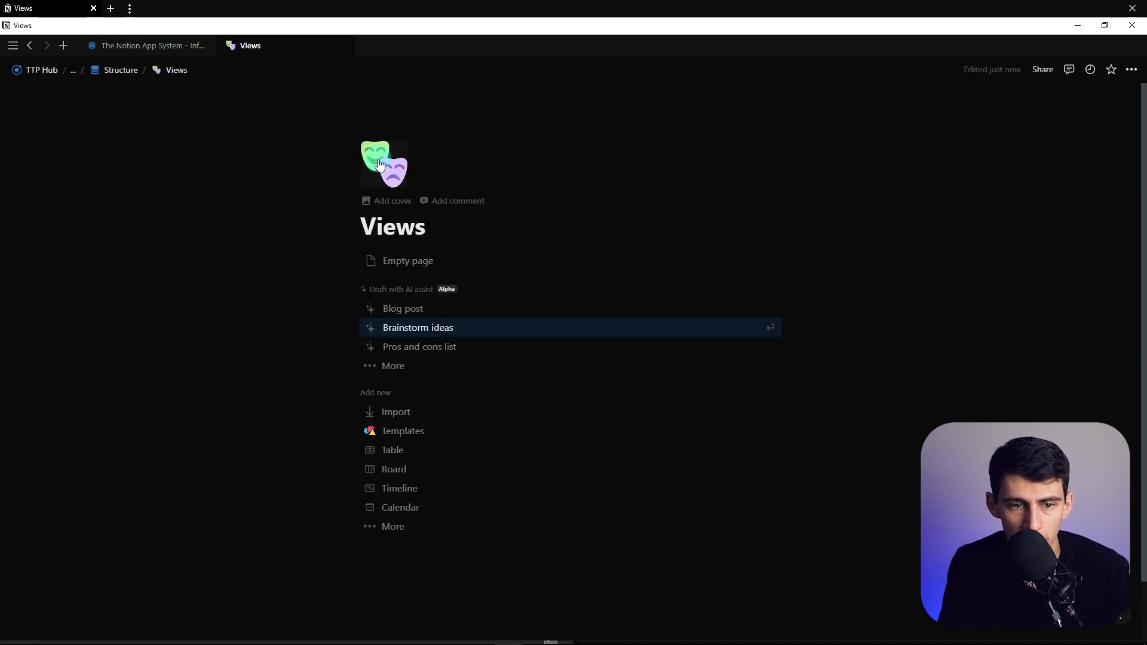
pyautogui.click(316, 203)
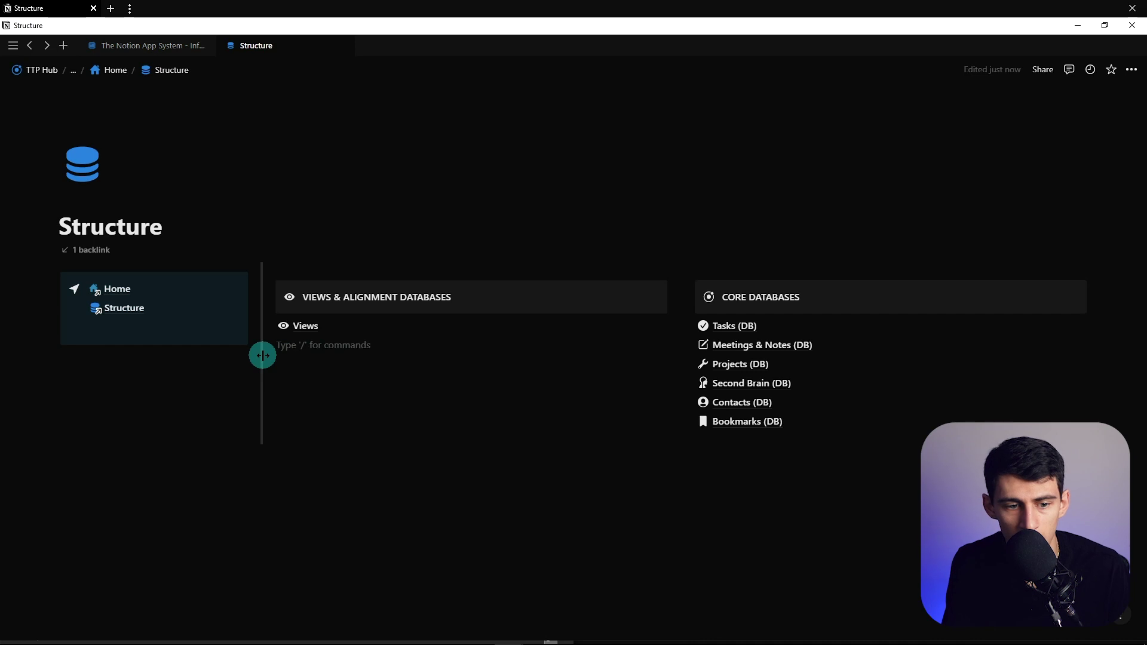
# Add a page named "Databases" below Views and give it the icon found by filtering for "orbit"
pyautogui.write('/page')
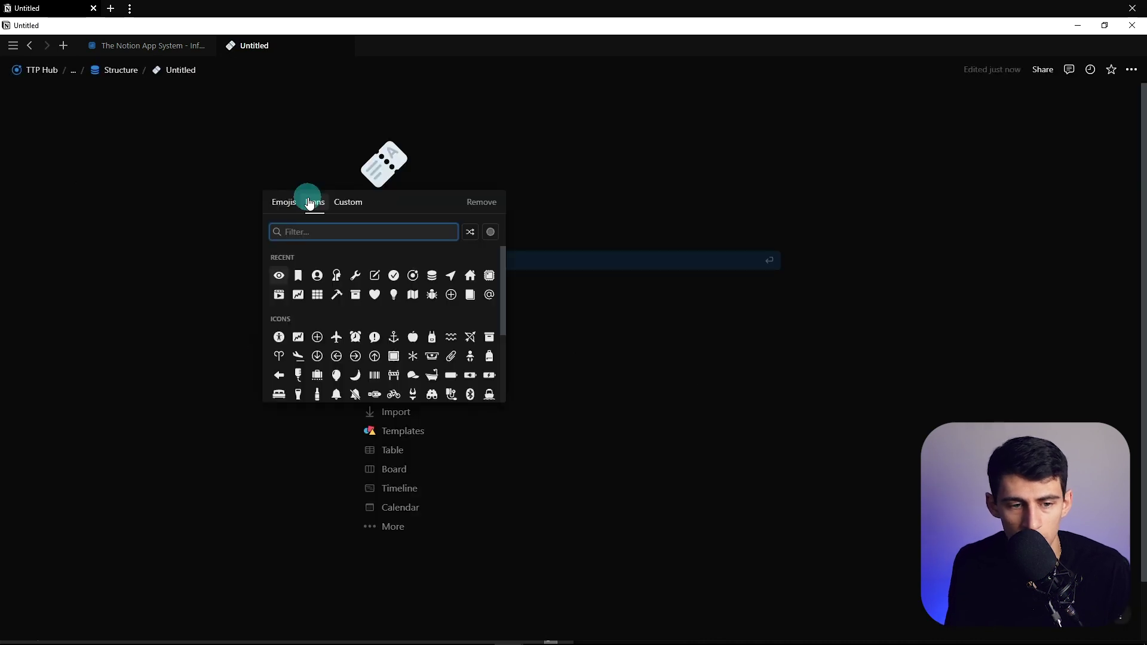
pyautogui.write('orbit')
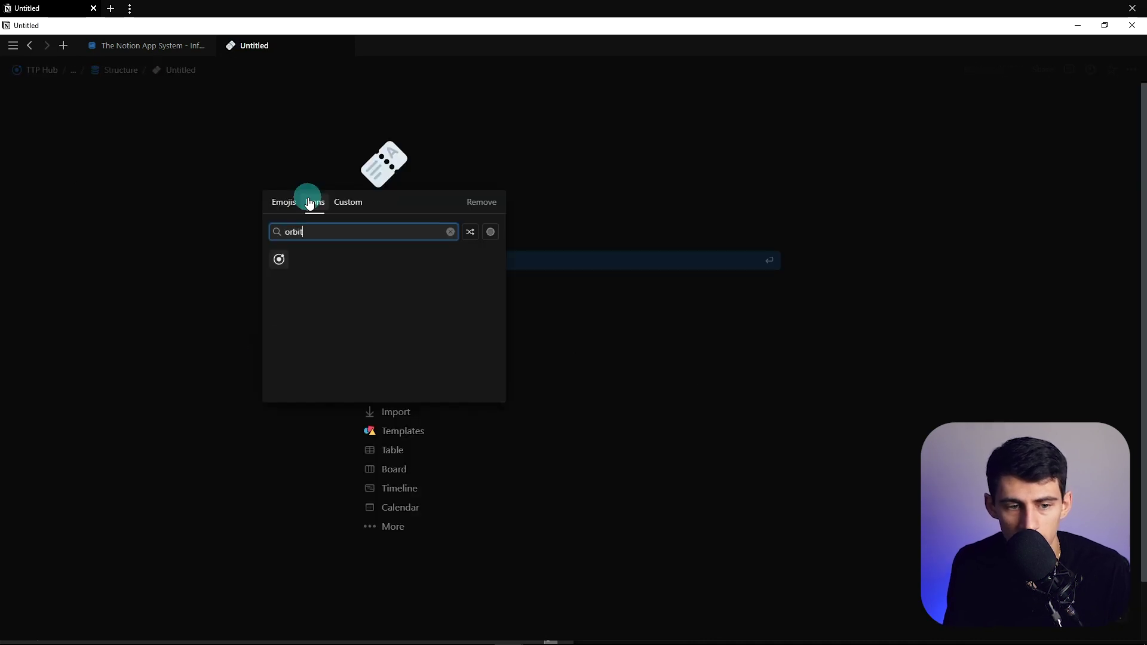
pyautogui.write('b')
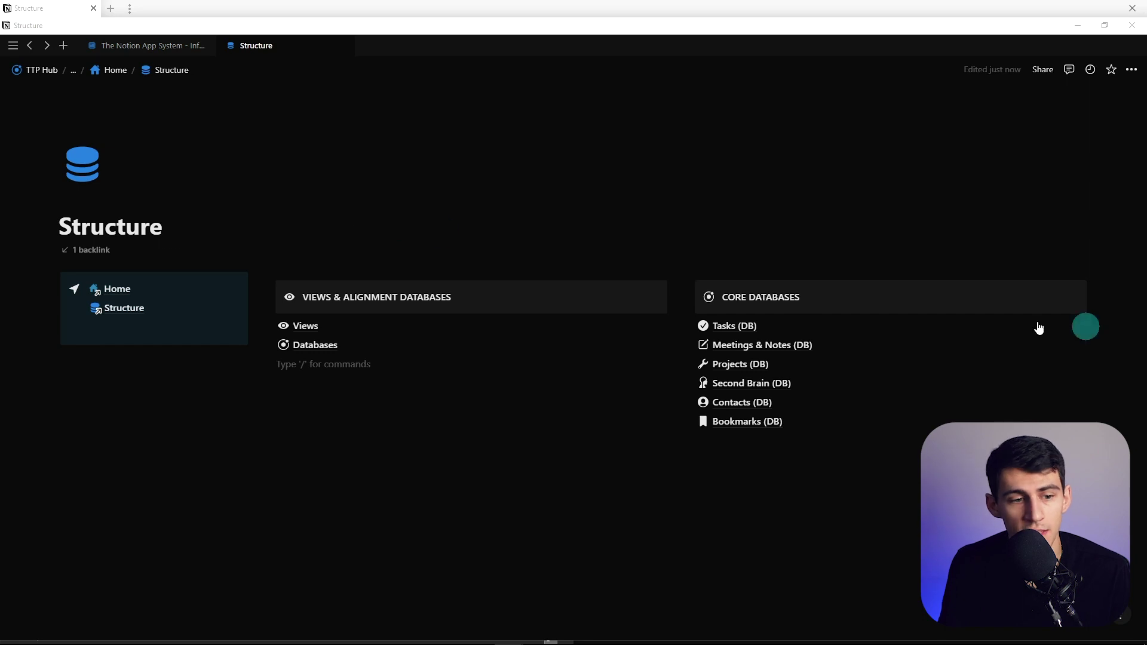
# Remove the empty line from the navigation callout holding Home and Structure, and insert a new callout below it
pyautogui.click(143, 332)
pyautogui.press('BackSpace')
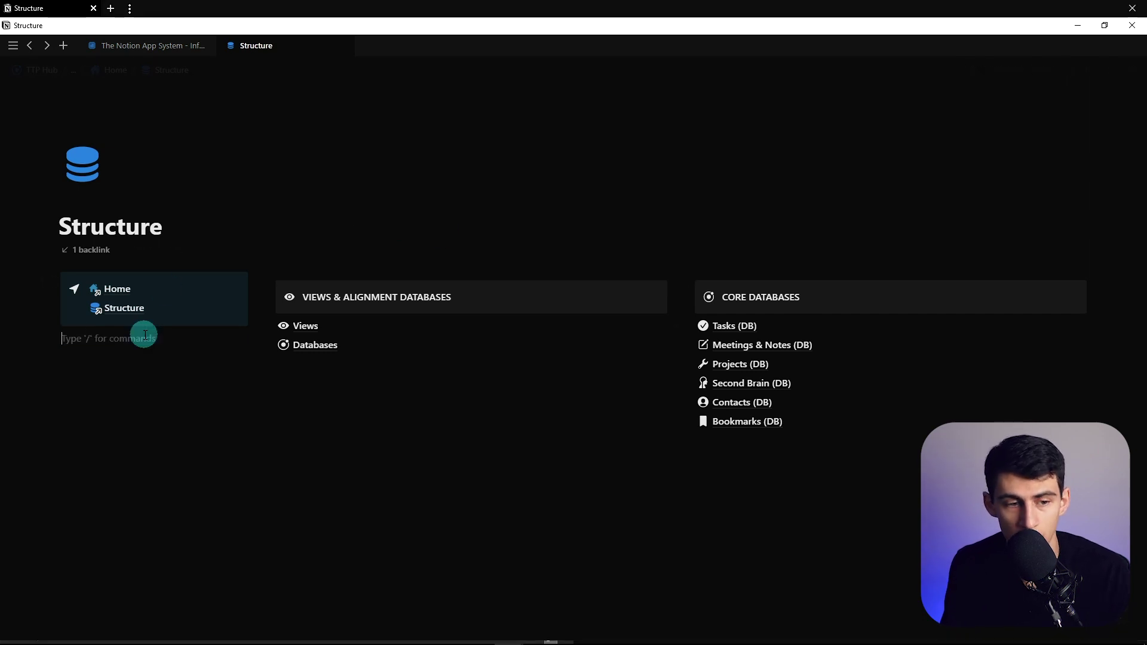
pyautogui.write('/call')
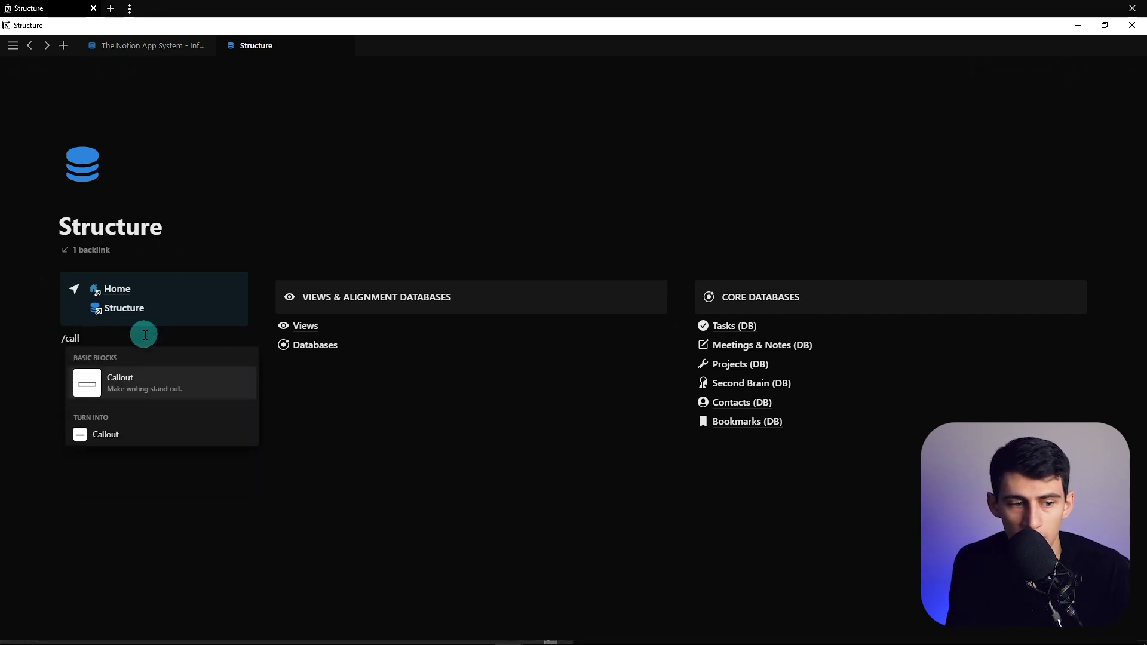
pyautogui.press('Return')
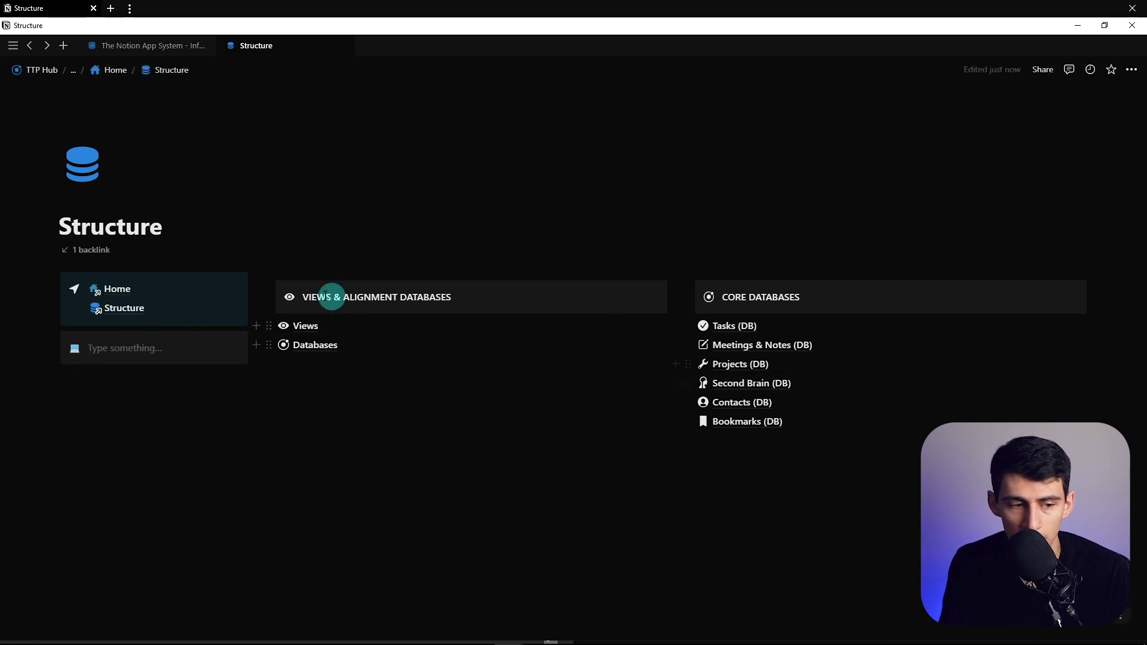
# Give the new callout the eye icon and the bold text "VIEWS"
pyautogui.click(74, 347)
pyautogui.click(59, 370)
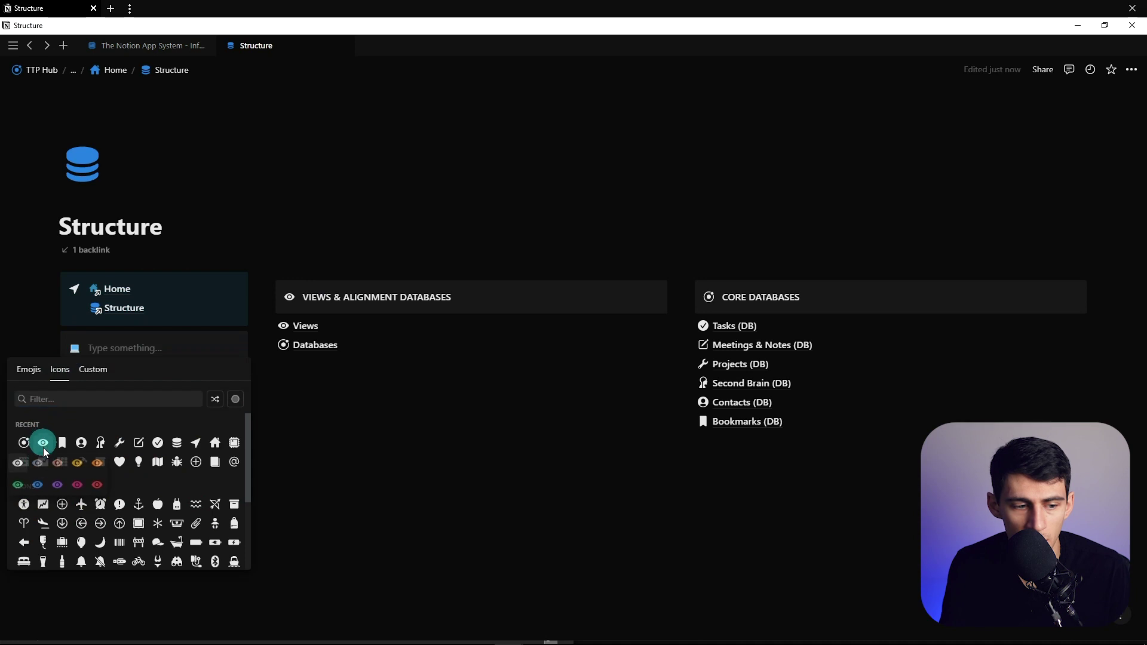
pyautogui.click(43, 444)
pyautogui.click(138, 346)
pyautogui.press('capslock')
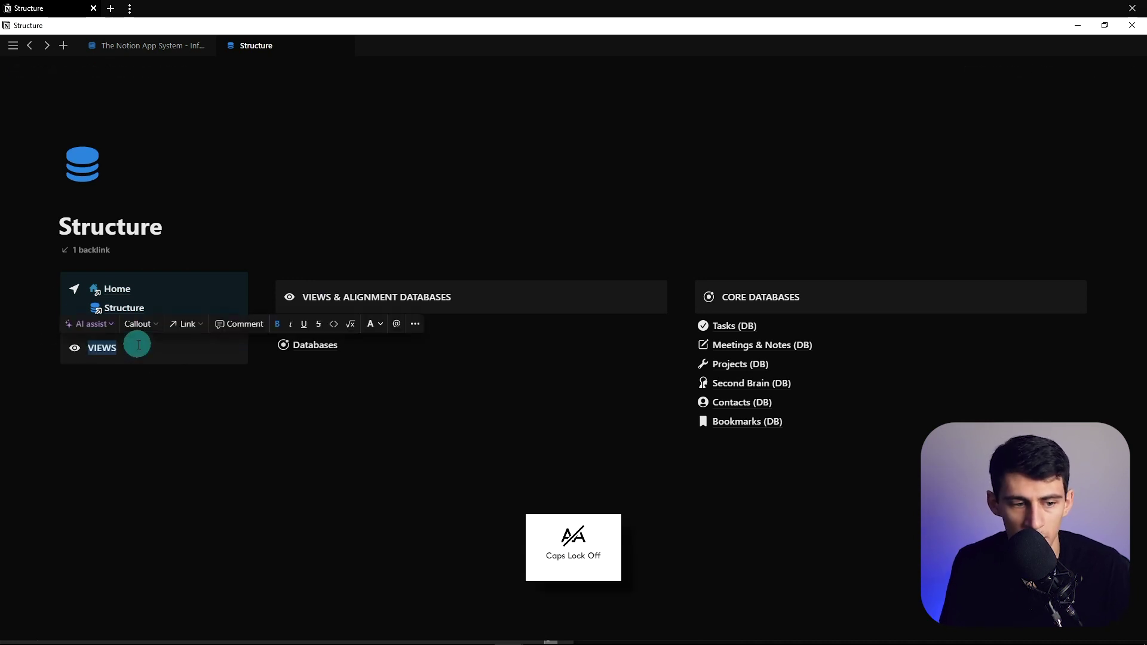
# Duplicate the VIEWS callout and give the copy the orbit icon
pyautogui.click(55, 341)
pyautogui.hotkey('ctrl', 'd')
pyautogui.click(72, 385)
pyautogui.click(61, 409)
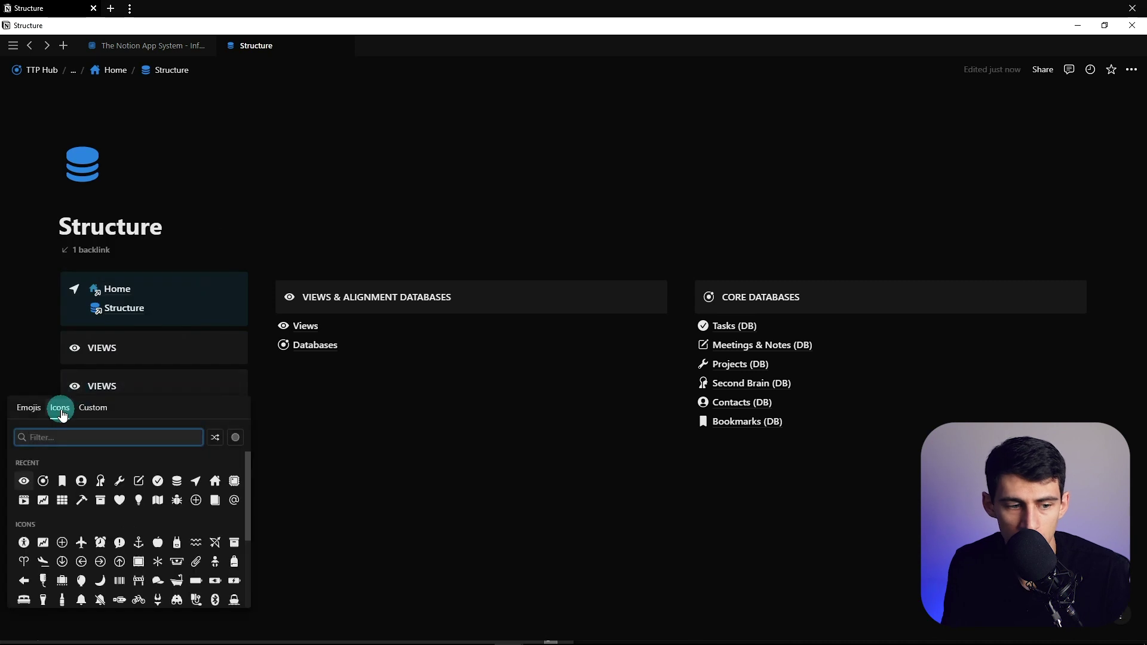
pyautogui.click(44, 481)
# Replace the text of the duplicated callout with "DATABASES"
pyautogui.doubleClick(107, 385)
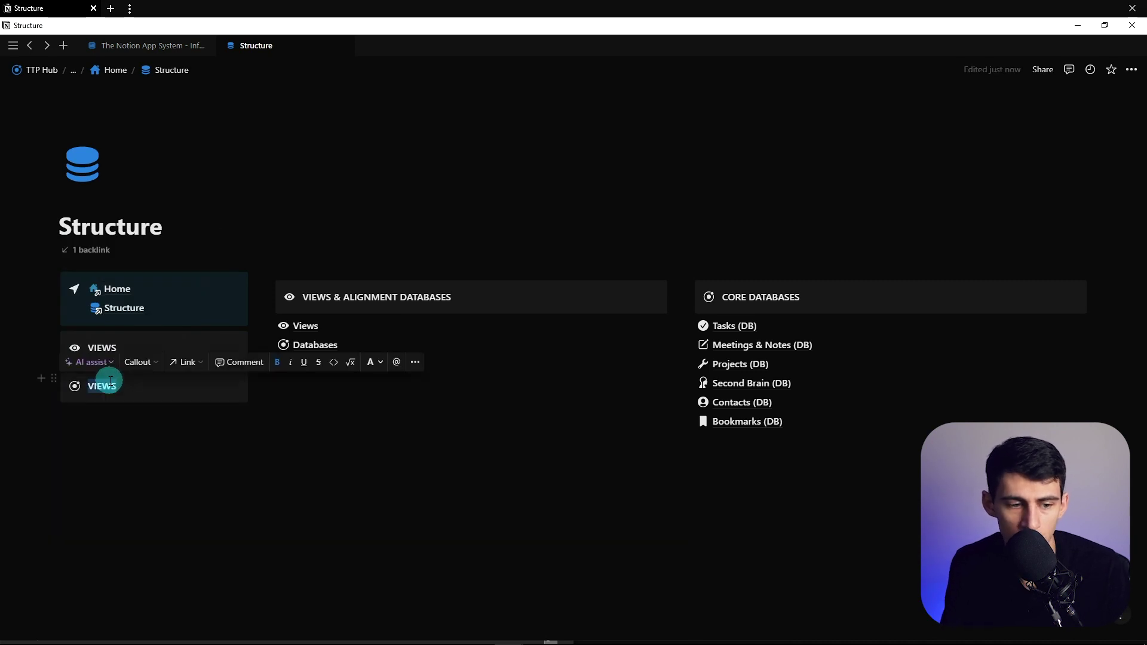
pyautogui.press('BackSpace')
pyautogui.press('capslock')
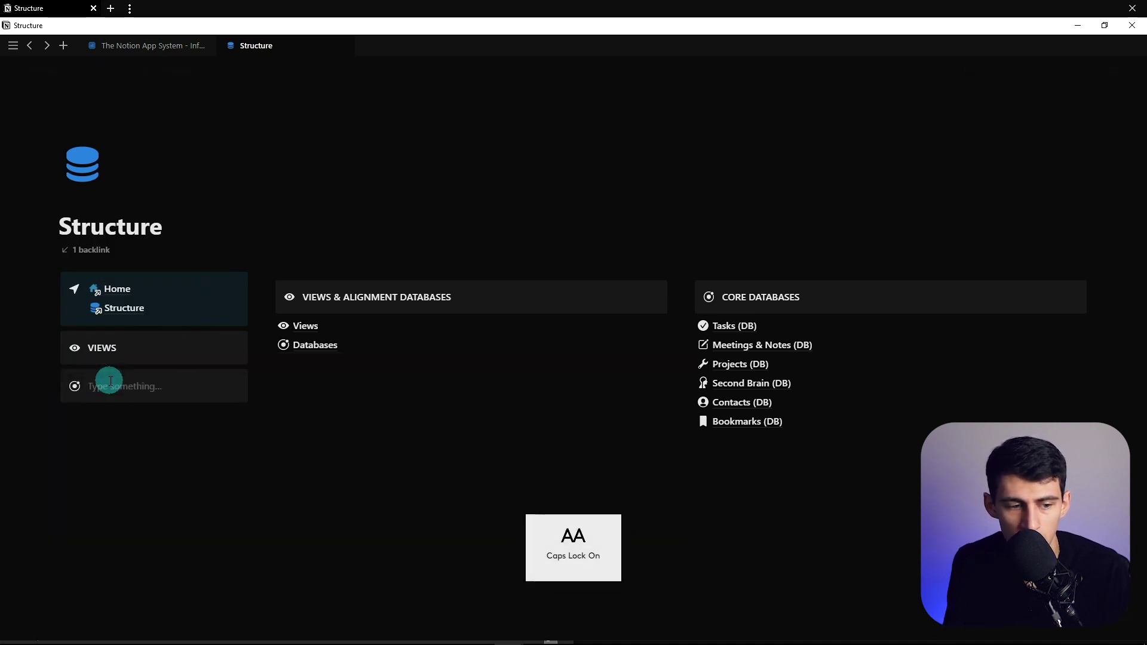
pyautogui.write('DATABASES')
# Open the Views page and turn it into a table with a new database
pyautogui.click(304, 326)
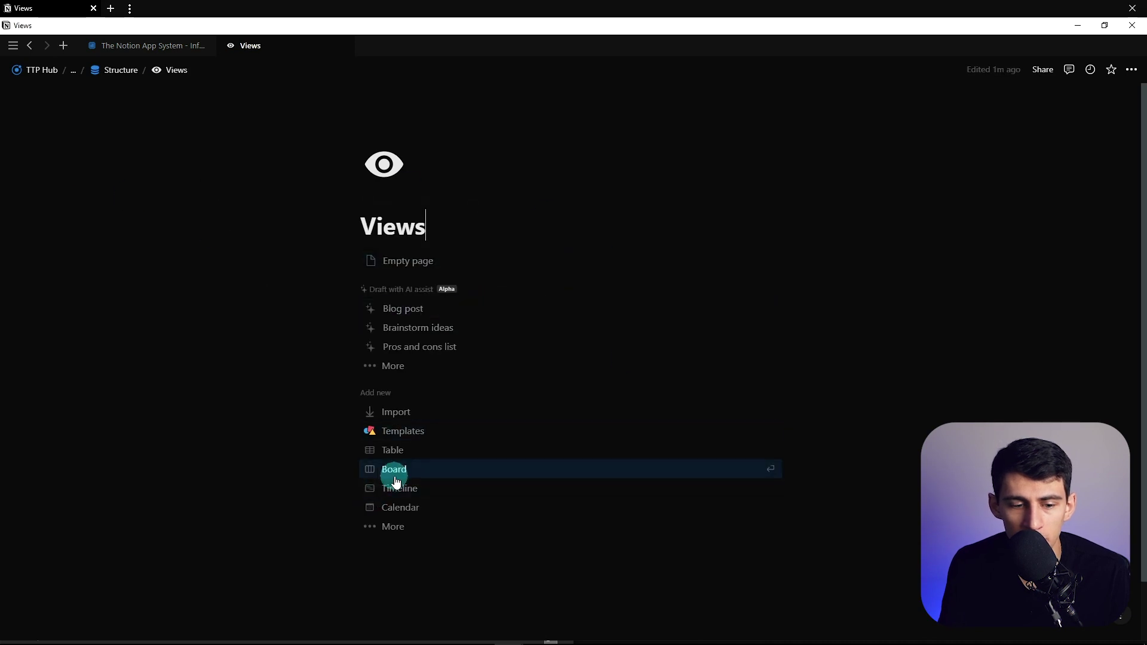
pyautogui.click(395, 450)
pyautogui.click(963, 377)
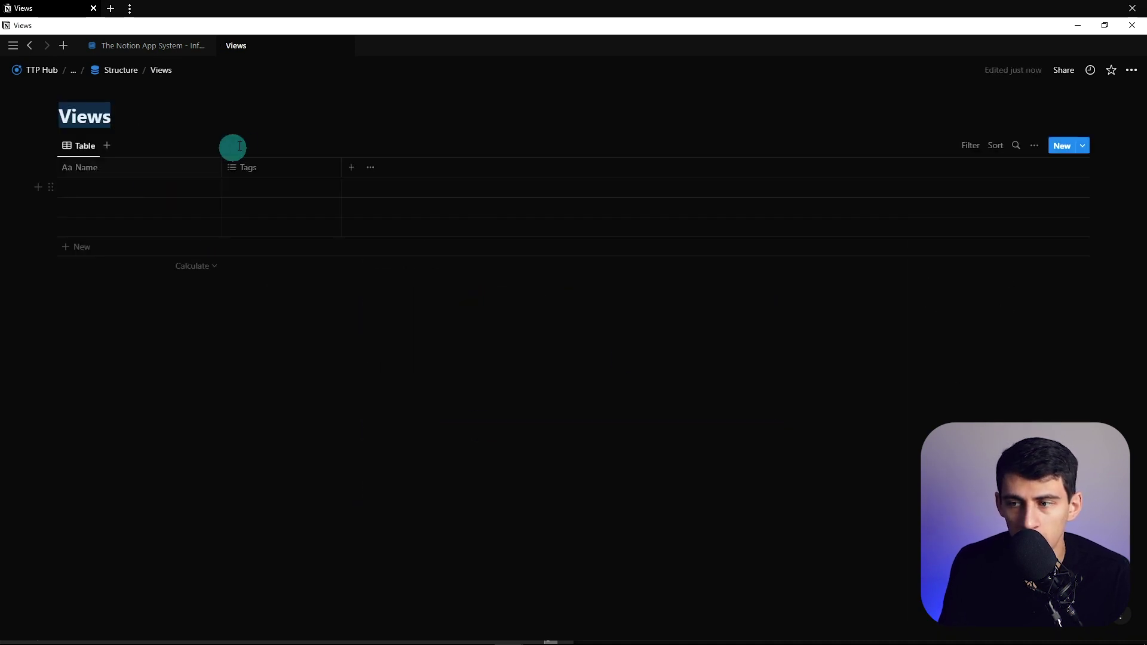
# Open the first entry of the Views table and delete its Tags property
pyautogui.click(184, 190)
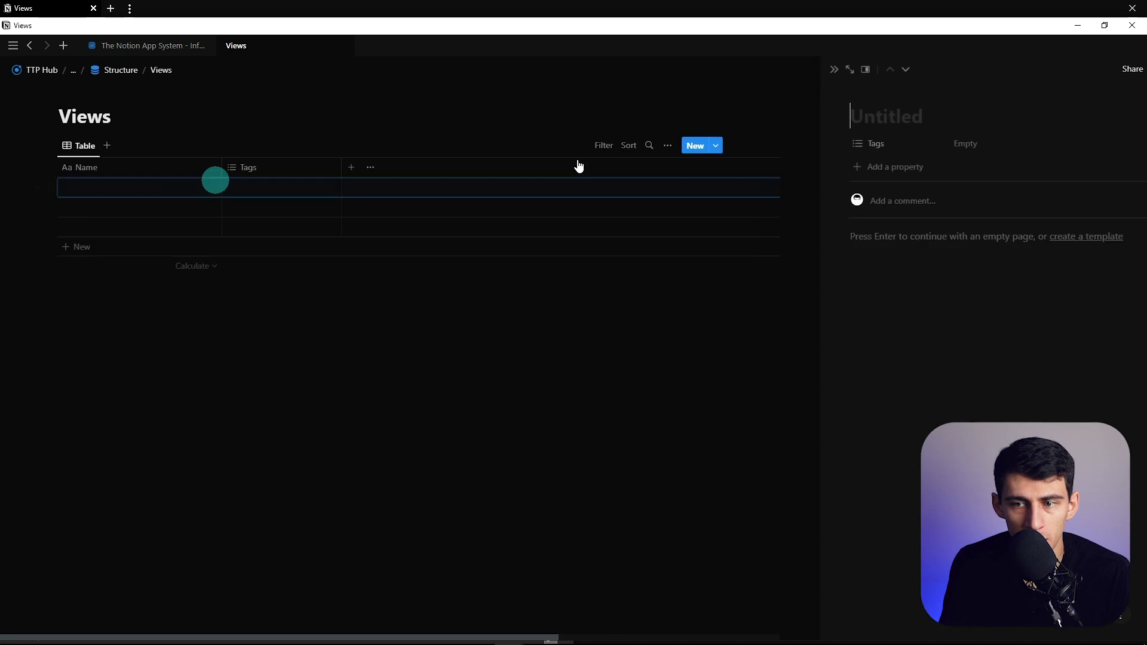
pyautogui.click(784, 144)
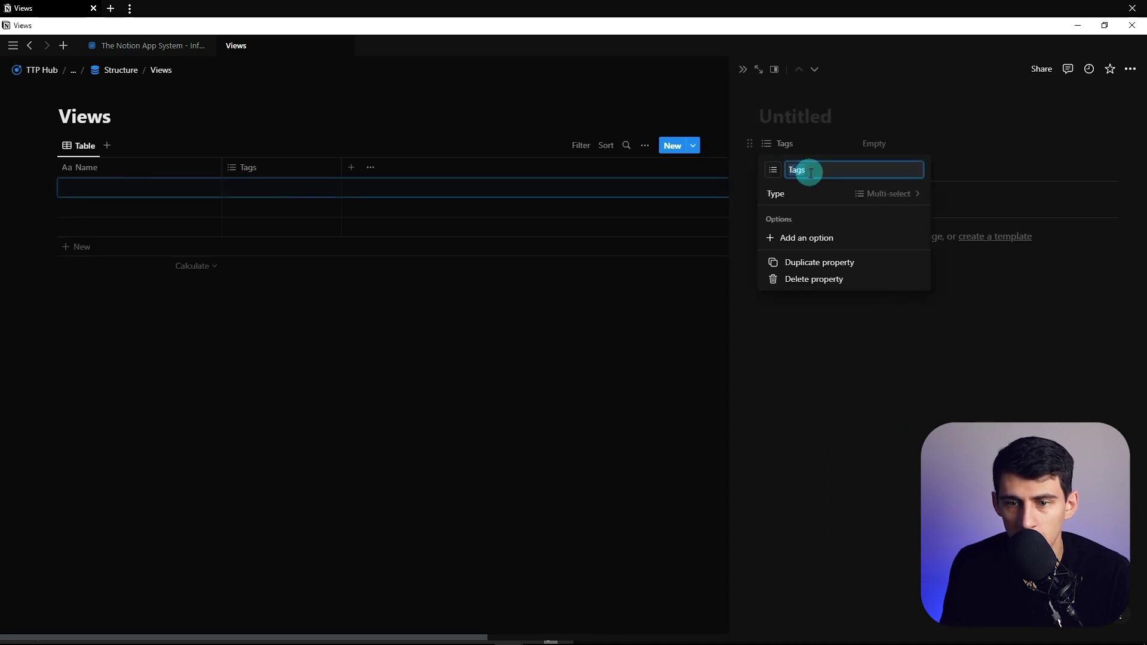
pyautogui.click(779, 150)
pyautogui.click(776, 146)
pyautogui.click(788, 241)
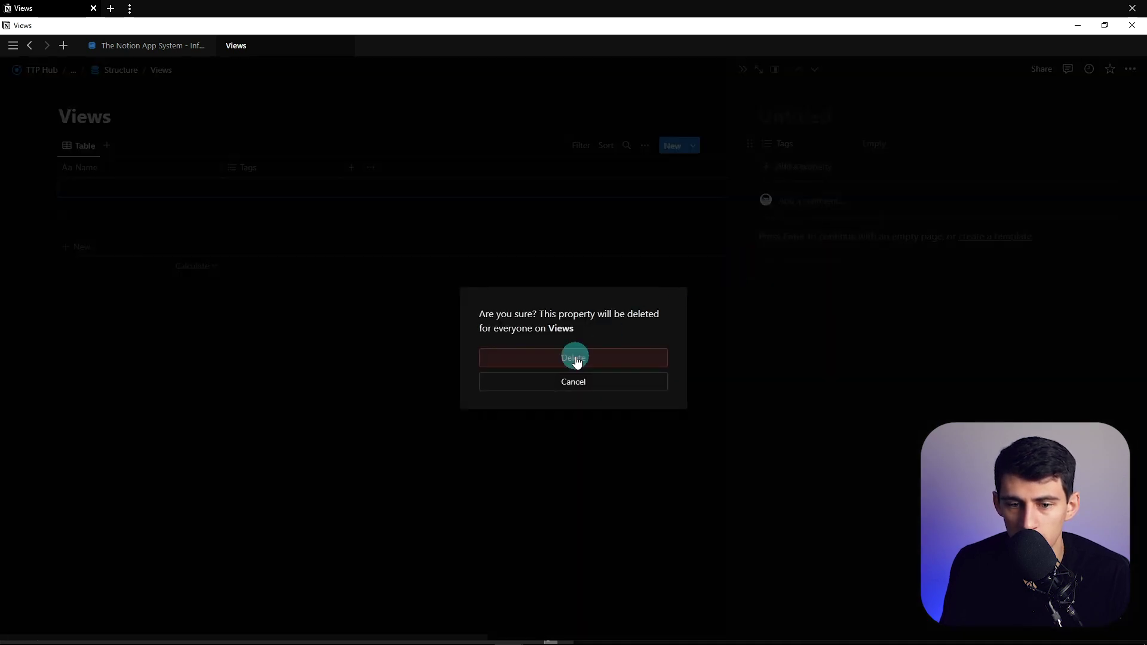
pyautogui.click(576, 357)
# Add a number property named "Sorting No." to the Views entry
pyautogui.click(805, 147)
pyautogui.click(799, 174)
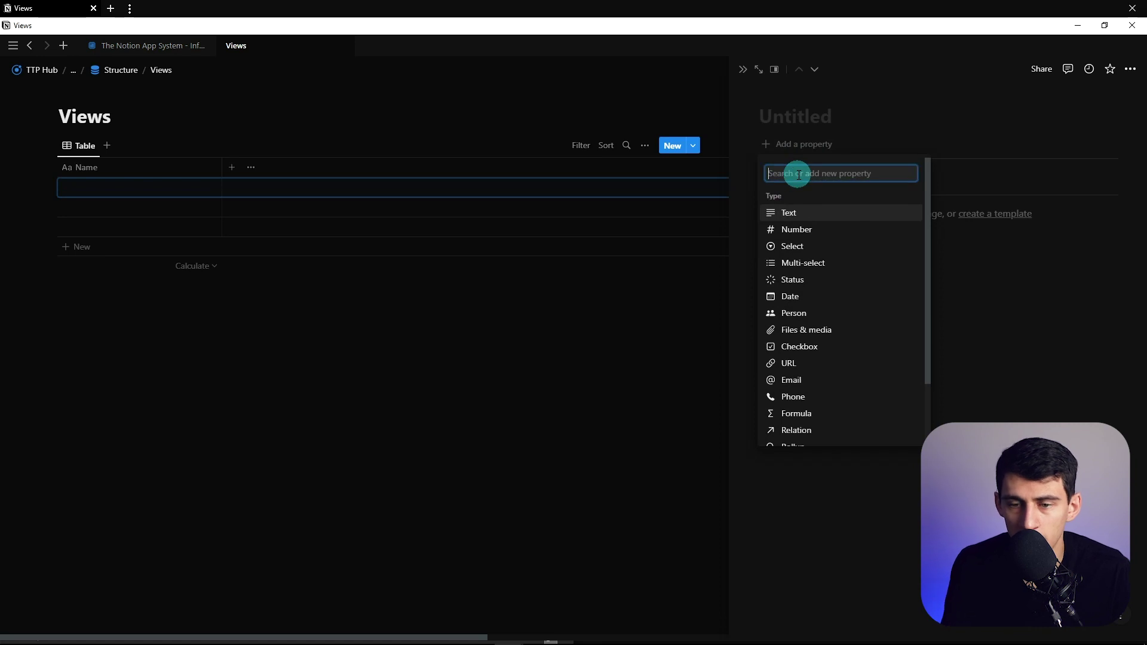
pyautogui.write('no')
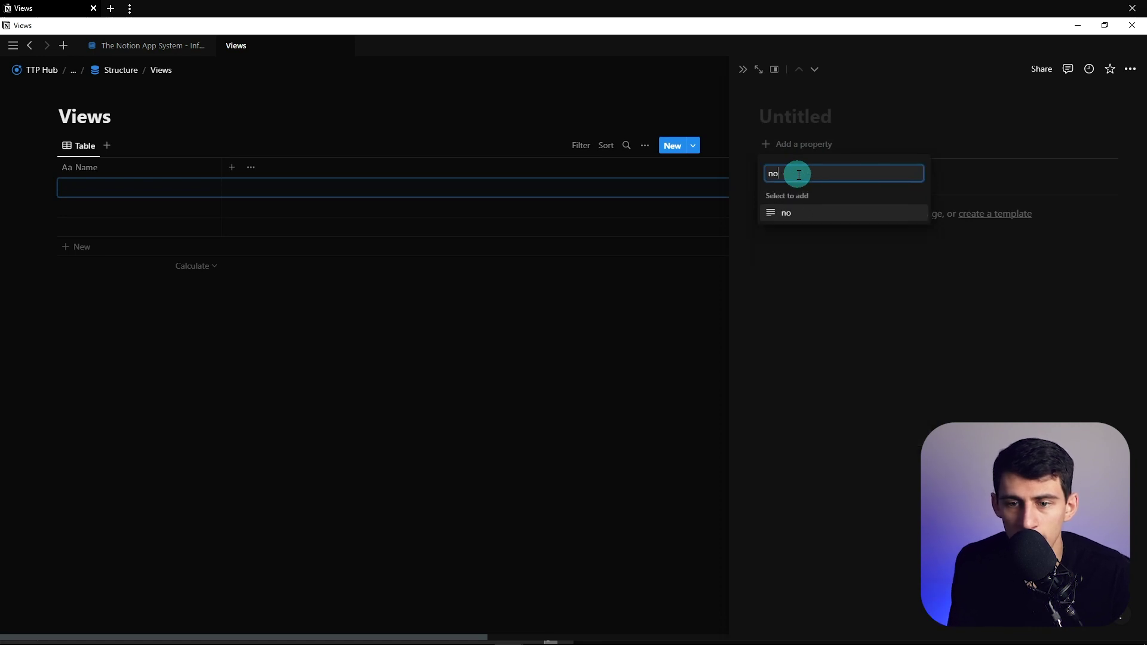
pyautogui.press('Return')
pyautogui.write('Sorting No.')
pyautogui.press('Return')
pyautogui.click(806, 149)
pyautogui.click(805, 148)
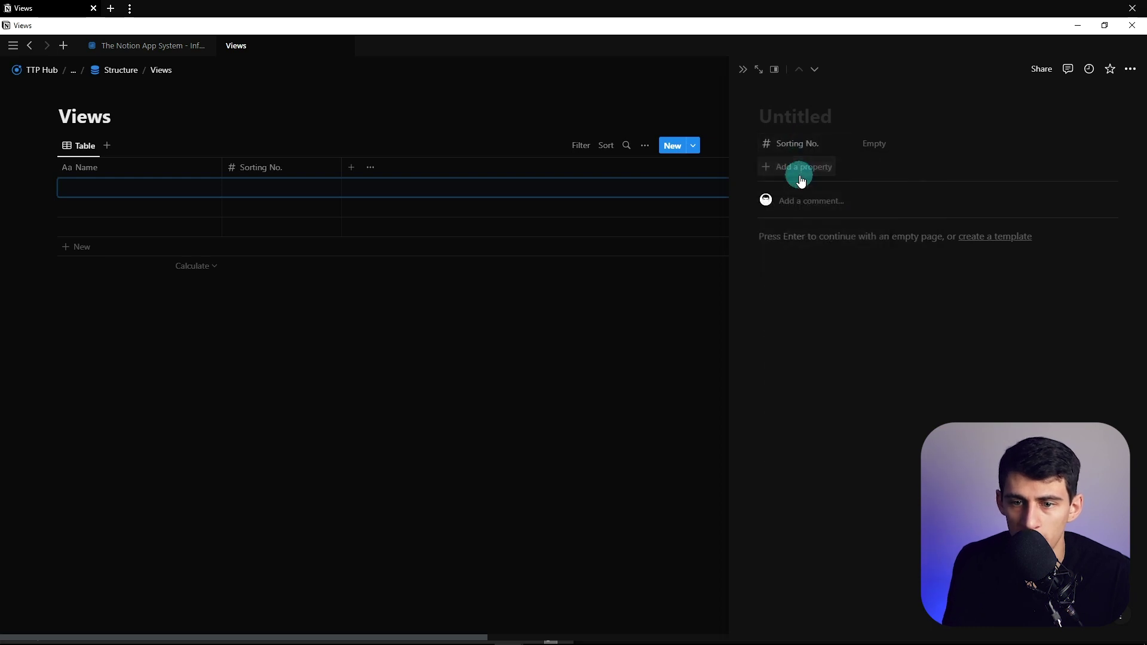
# Add a select property named "View Status" to the Views entry
pyautogui.click(798, 176)
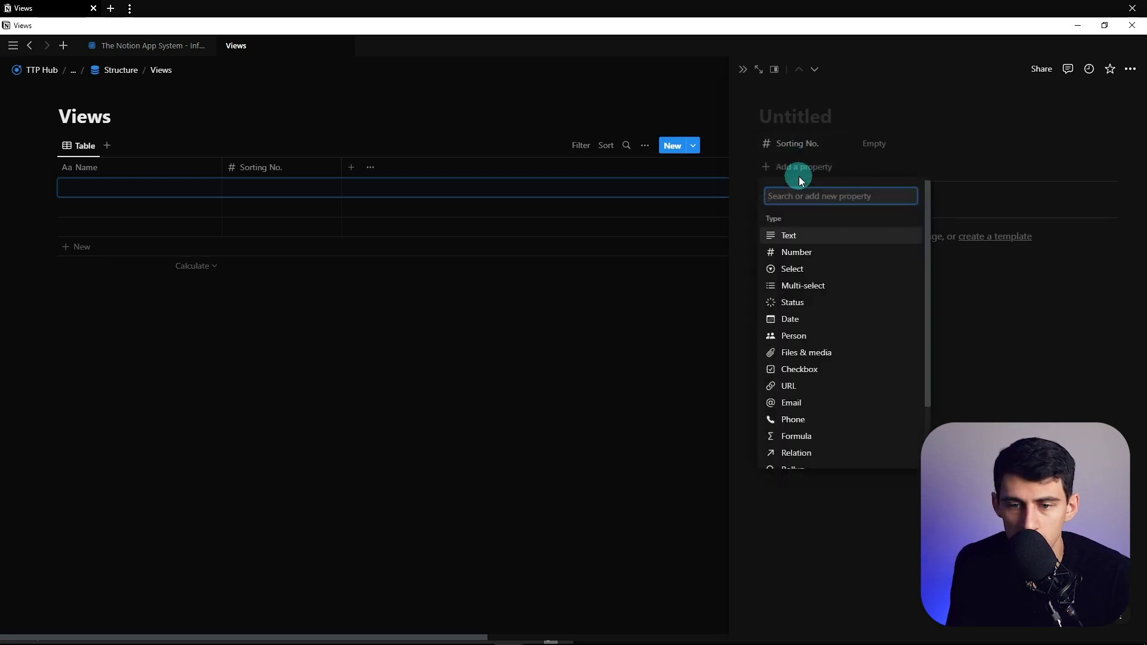
pyautogui.write('sel')
pyautogui.press('Return')
pyautogui.write('Vie')
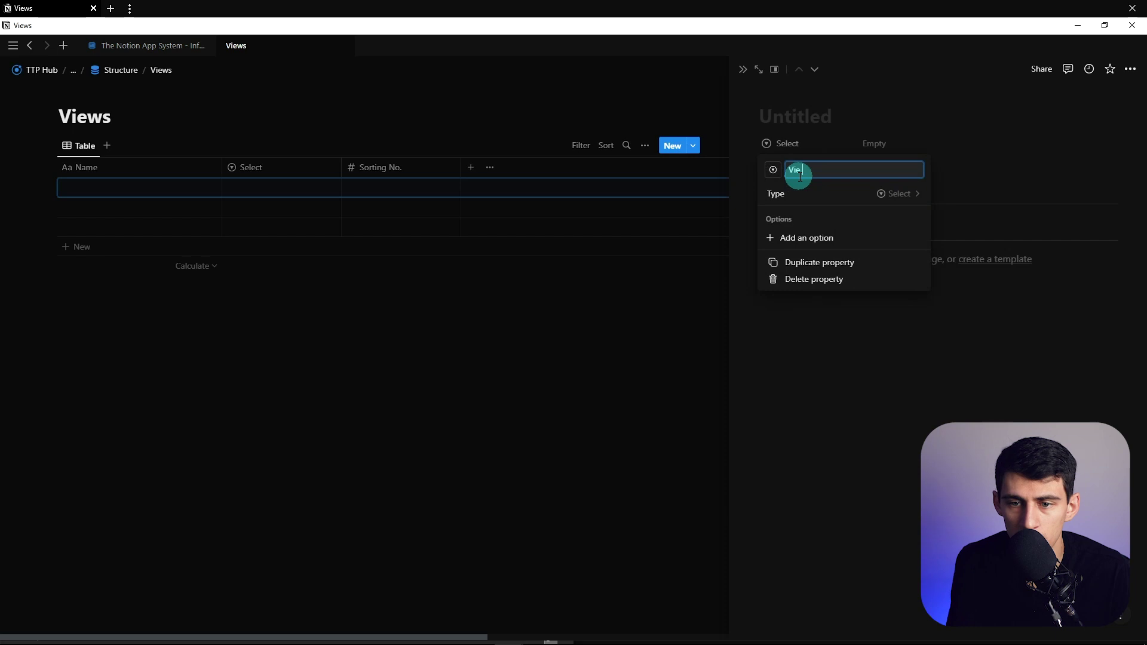
pyautogui.write('w Status')
pyautogui.press('Return')
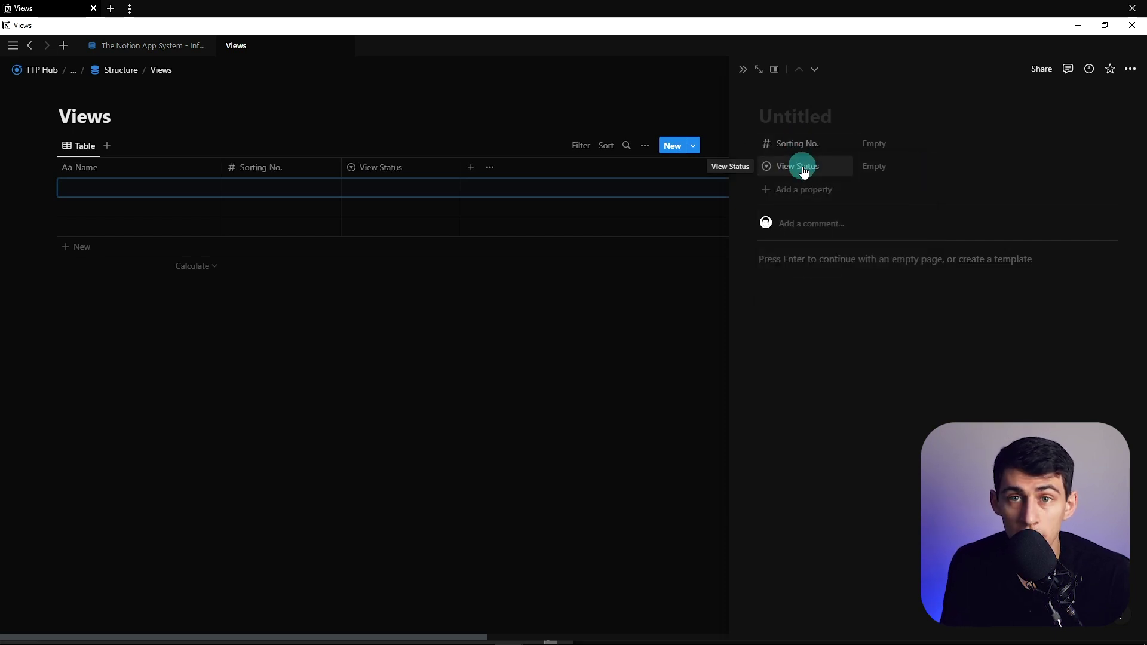
# Create the options Pinned, Active and Archived for the View Status property
pyautogui.click(937, 165)
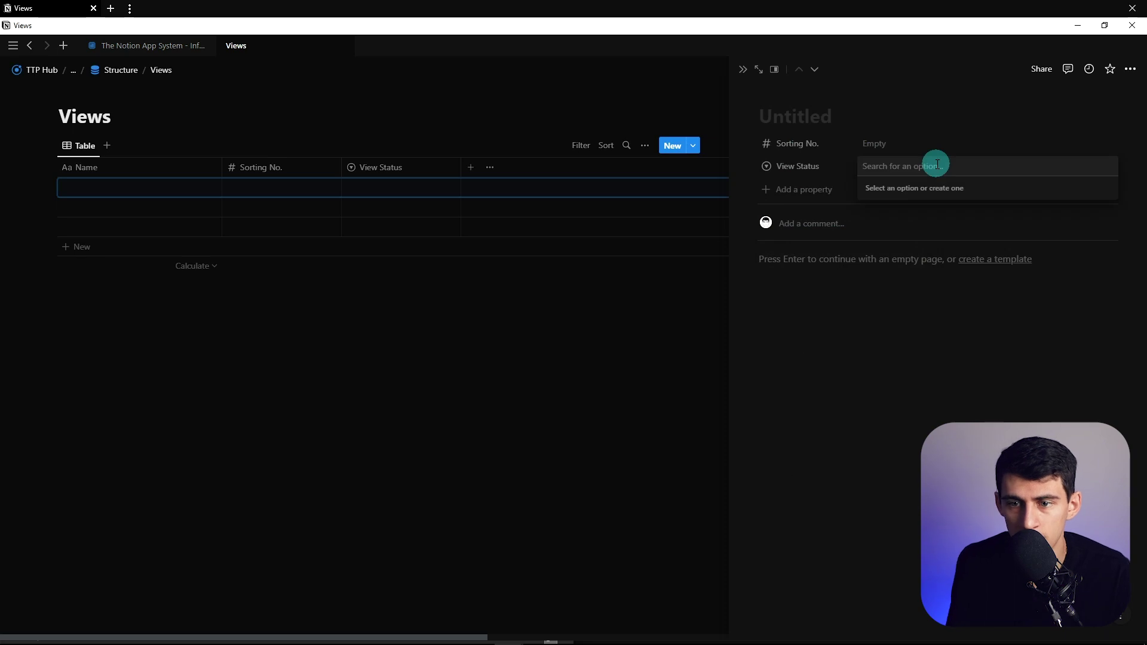
pyautogui.write('Pinned')
pyautogui.press('Return')
pyautogui.click(937, 164)
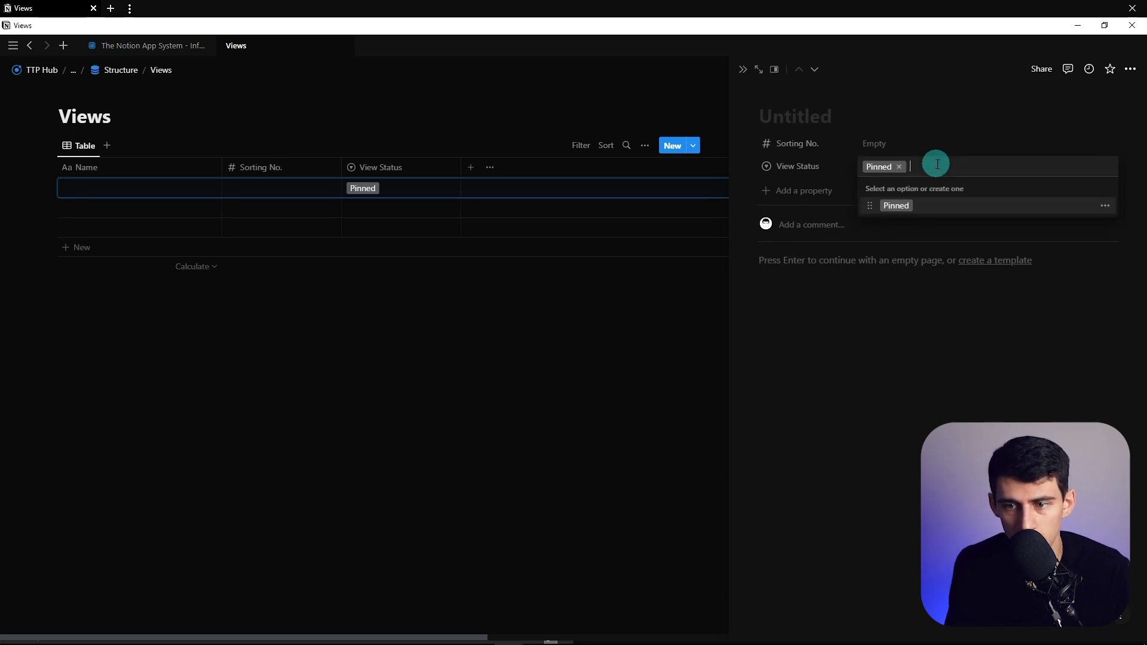
pyautogui.write('Active')
pyautogui.press('Return')
pyautogui.click(937, 164)
pyautogui.write('Archved')
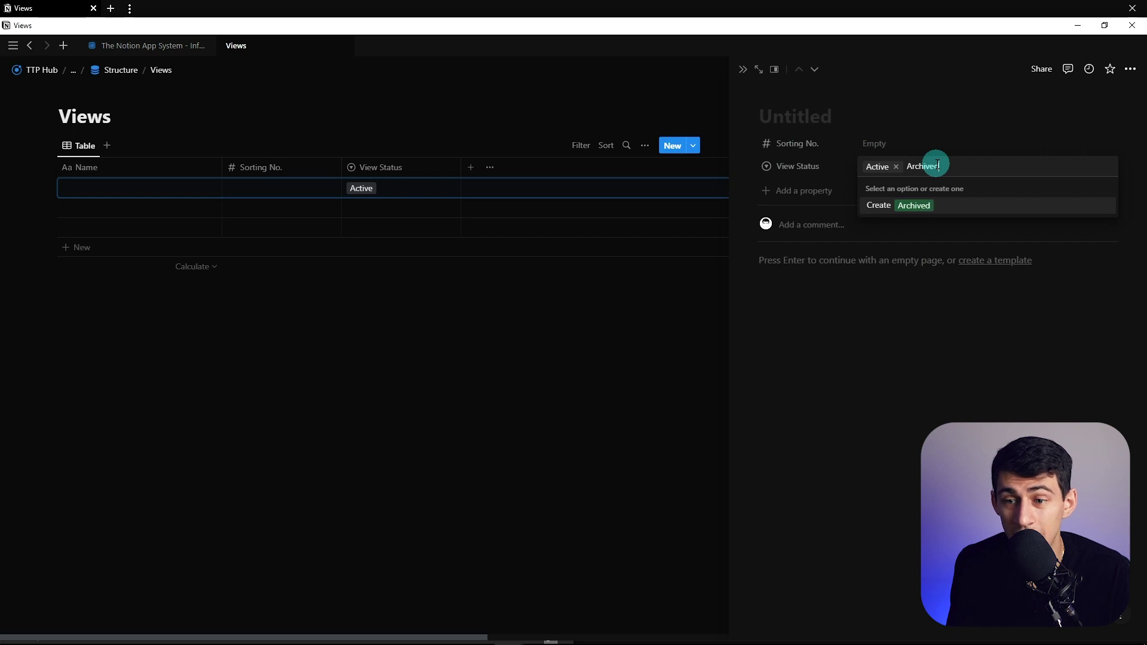
pyautogui.press('Return')
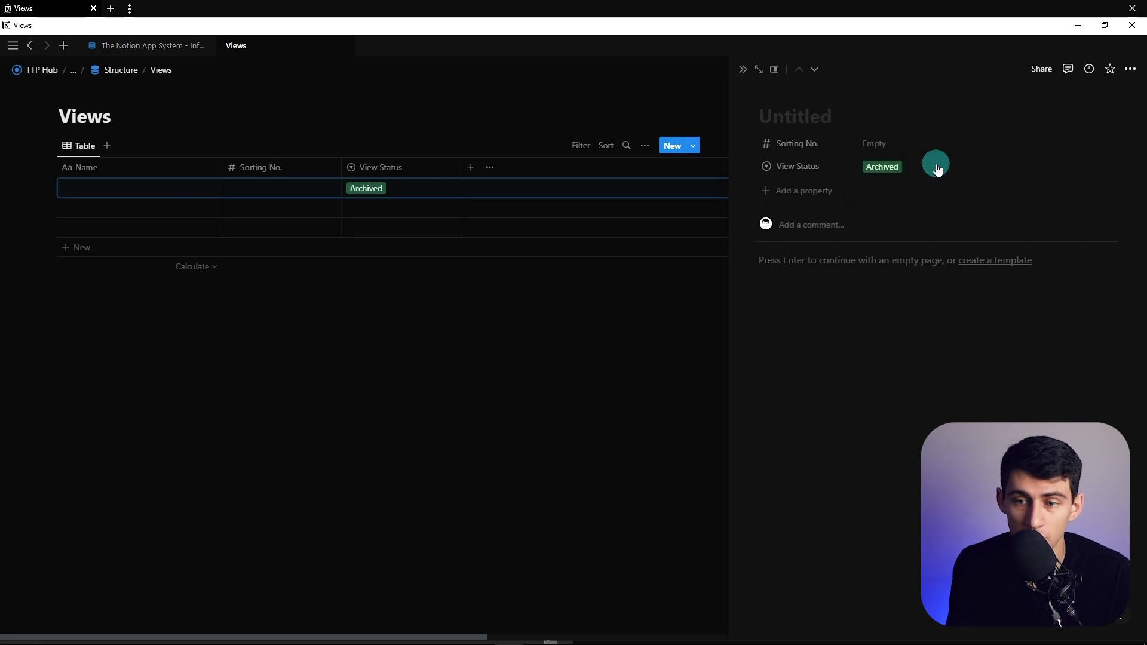
# Colour the Pinned option of View Status blue and the Active option green
pyautogui.click(936, 165)
pyautogui.click(1103, 207)
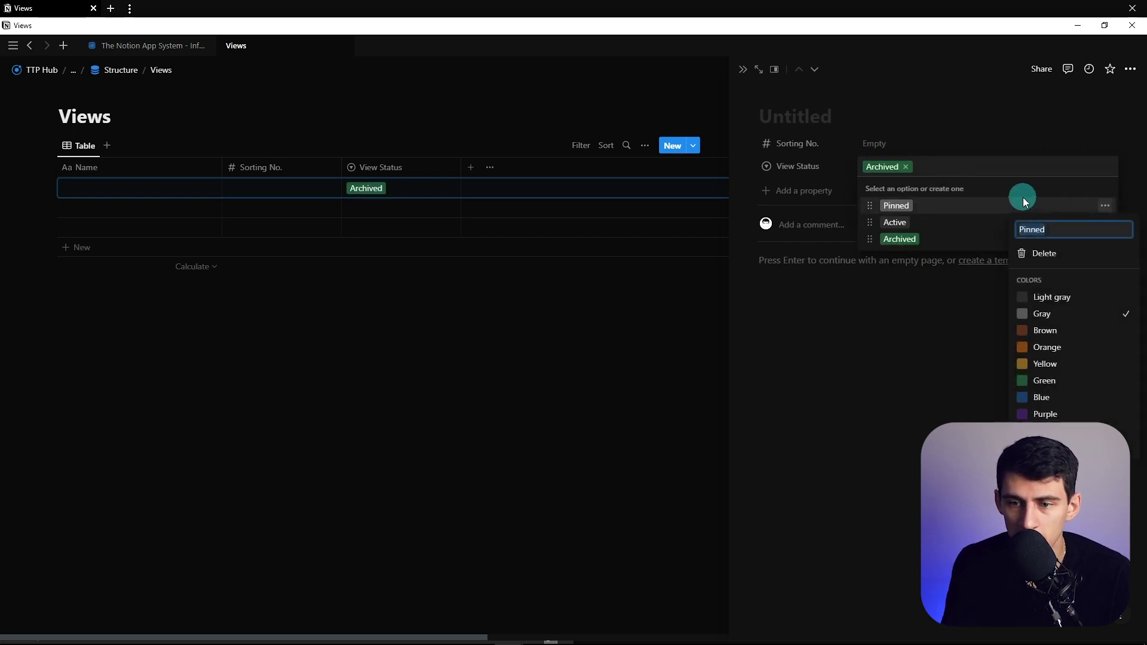
pyautogui.click(1041, 398)
pyautogui.click(911, 148)
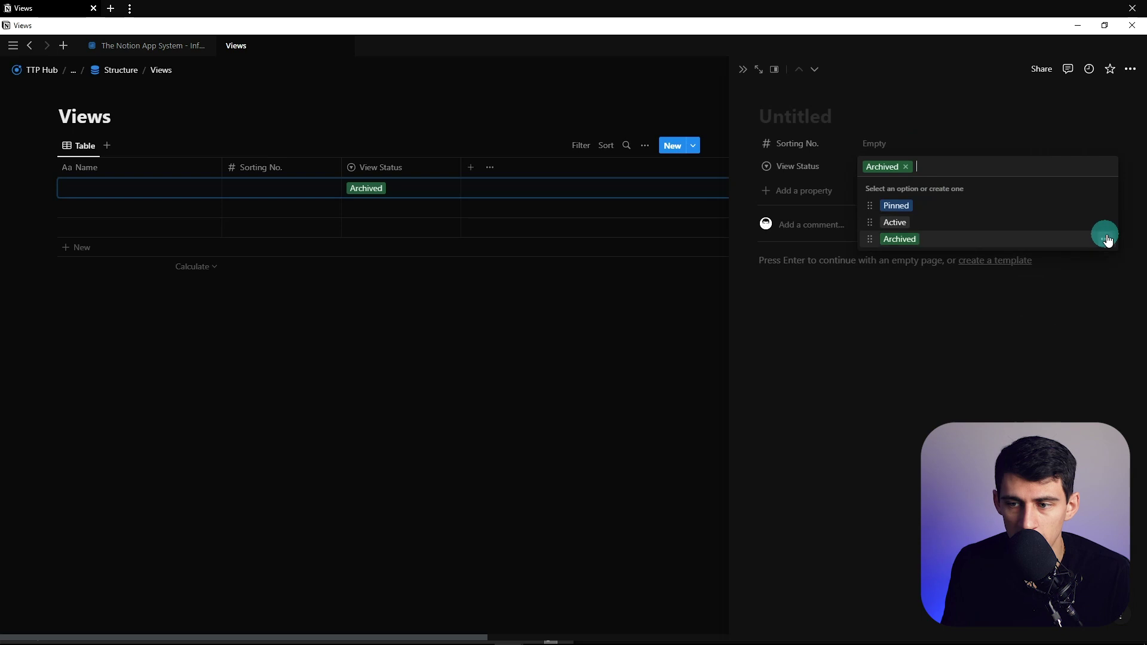
pyautogui.click(1104, 223)
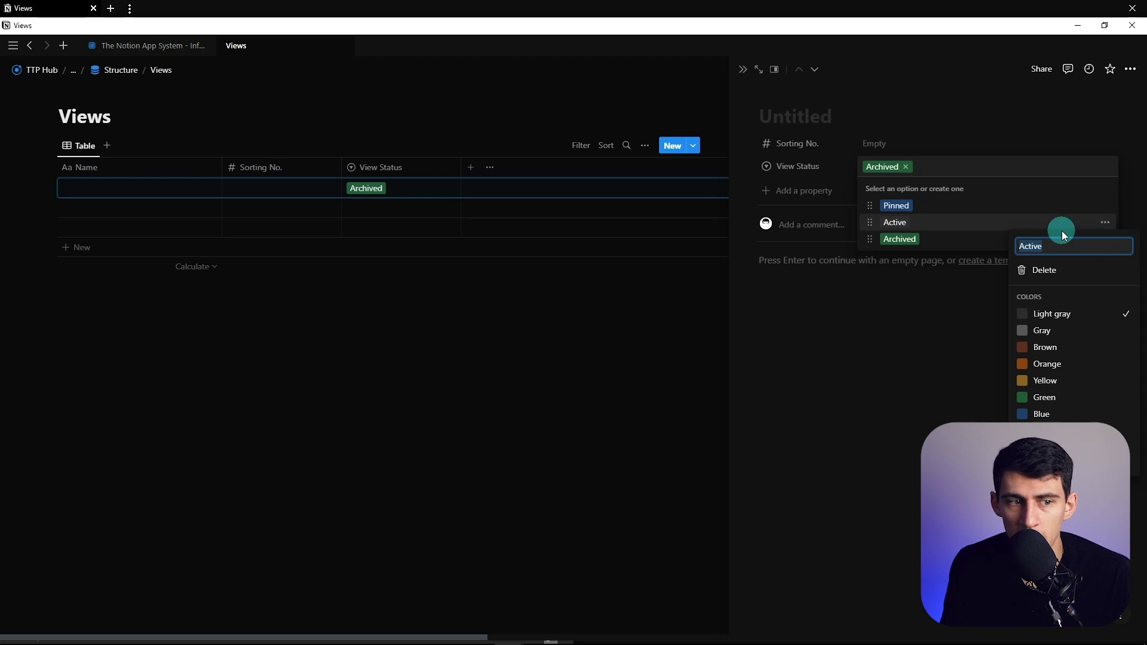
pyautogui.click(1047, 412)
pyautogui.click(1045, 397)
pyautogui.click(1063, 231)
# Colour the Archived option of View Status light gray
pyautogui.click(1105, 240)
pyautogui.click(1046, 346)
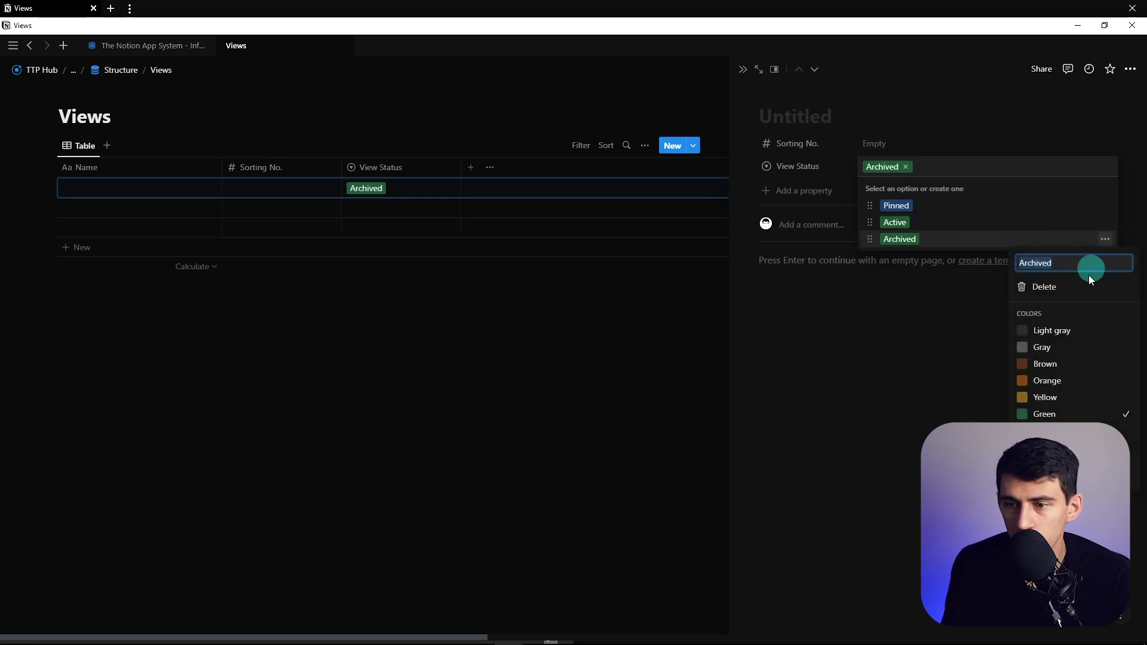
pyautogui.click(1052, 330)
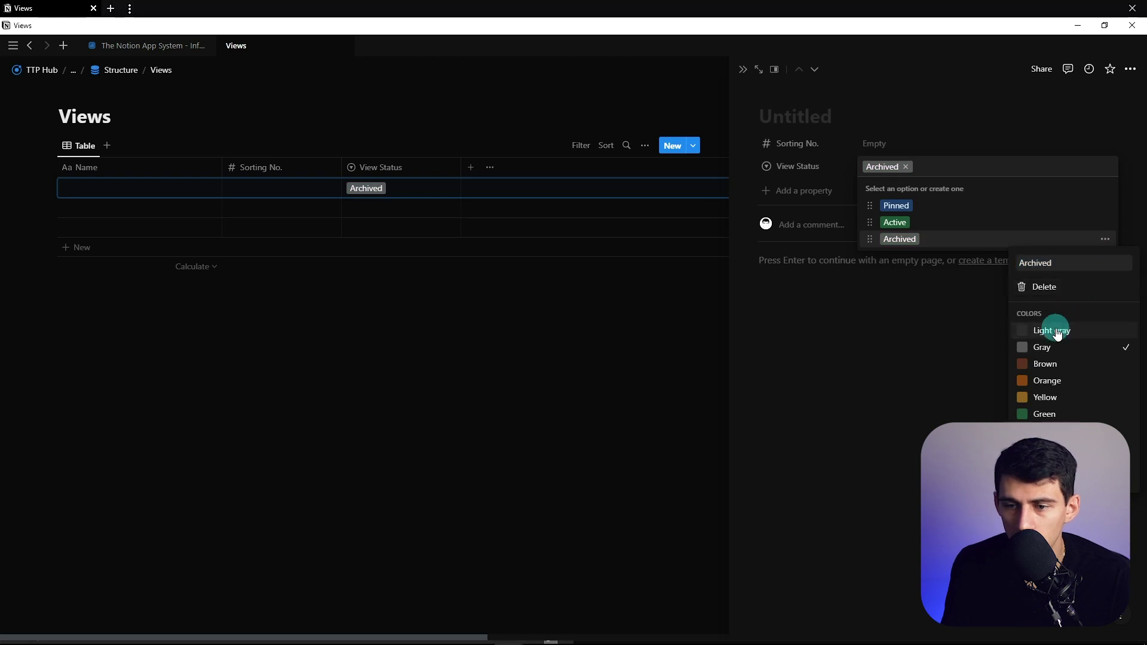
pyautogui.press('Escape')
pyautogui.press('Escape')
# Clear the entry's View Status value and duplicate the blank first row of the Views table twice
pyautogui.click(968, 182)
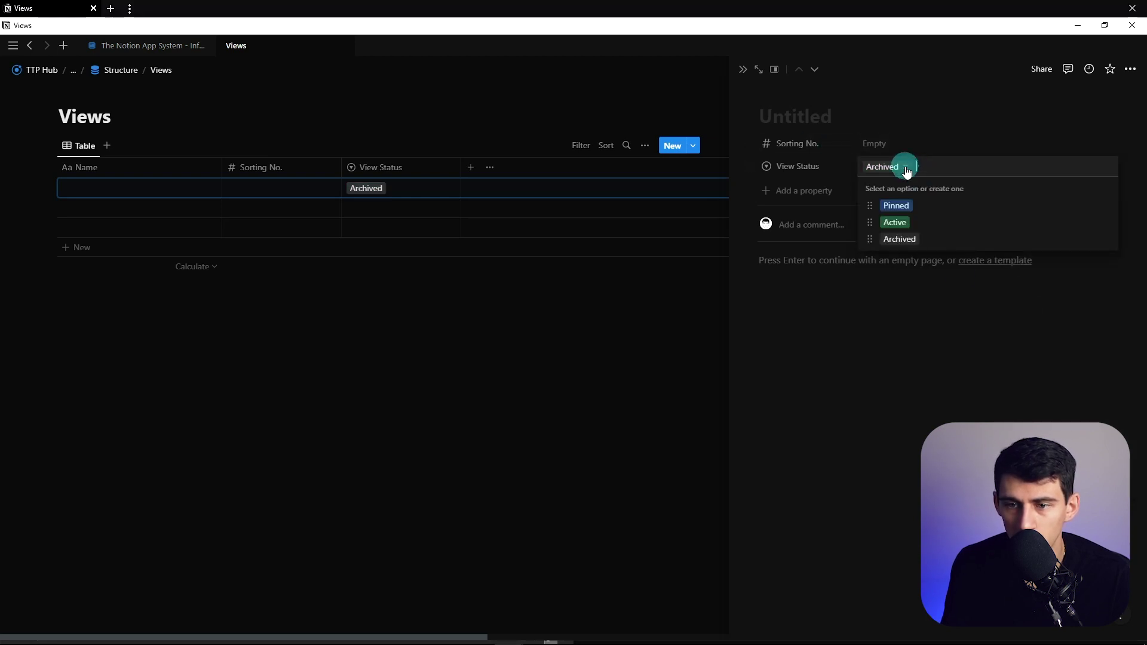
pyautogui.click(912, 167)
pyautogui.rightClick(132, 192)
pyautogui.click(162, 247)
pyautogui.rightClick(138, 192)
pyautogui.click(169, 247)
# Set View Status of the first three rows to Pinned, Active and Archived respectively
pyautogui.click(400, 189)
pyautogui.click(379, 225)
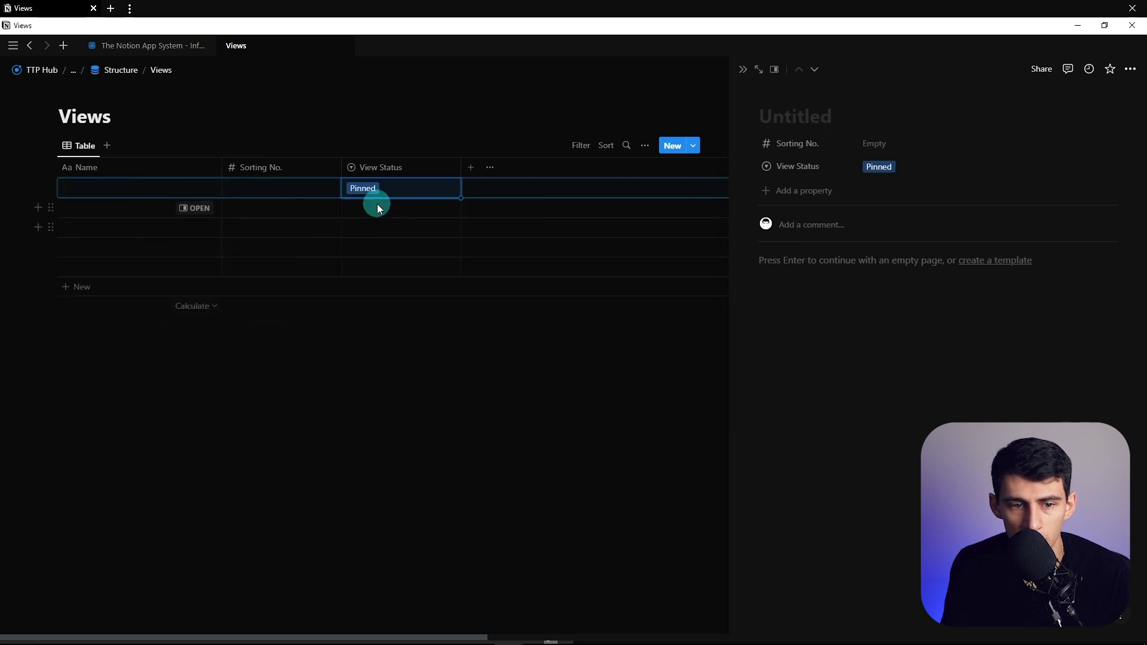
pyautogui.click(367, 209)
pyautogui.click(376, 263)
pyautogui.click(362, 230)
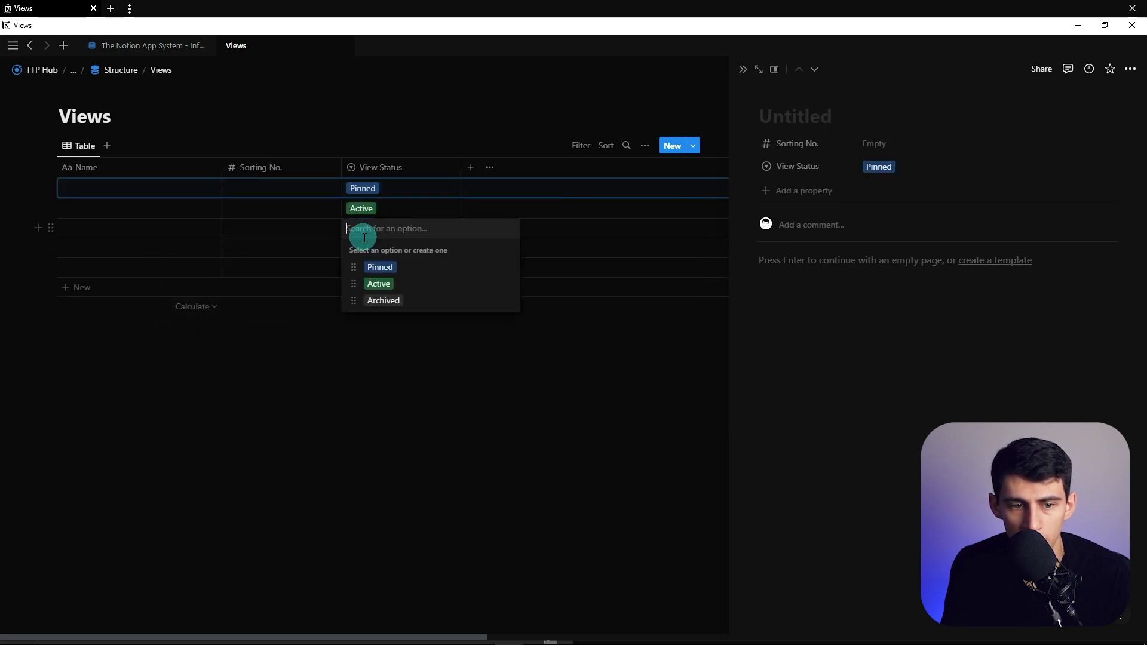
pyautogui.click(376, 297)
# Add a Person property below View Status and assign the workspace member to the first entry
pyautogui.click(817, 191)
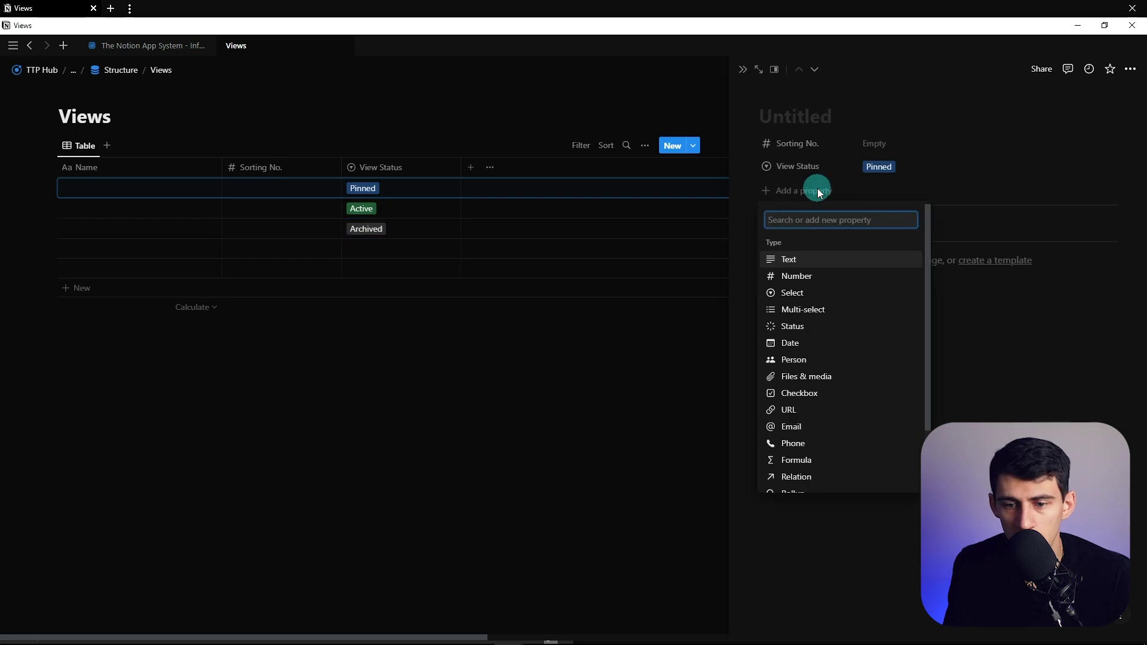
pyautogui.write('per')
pyautogui.press('Return')
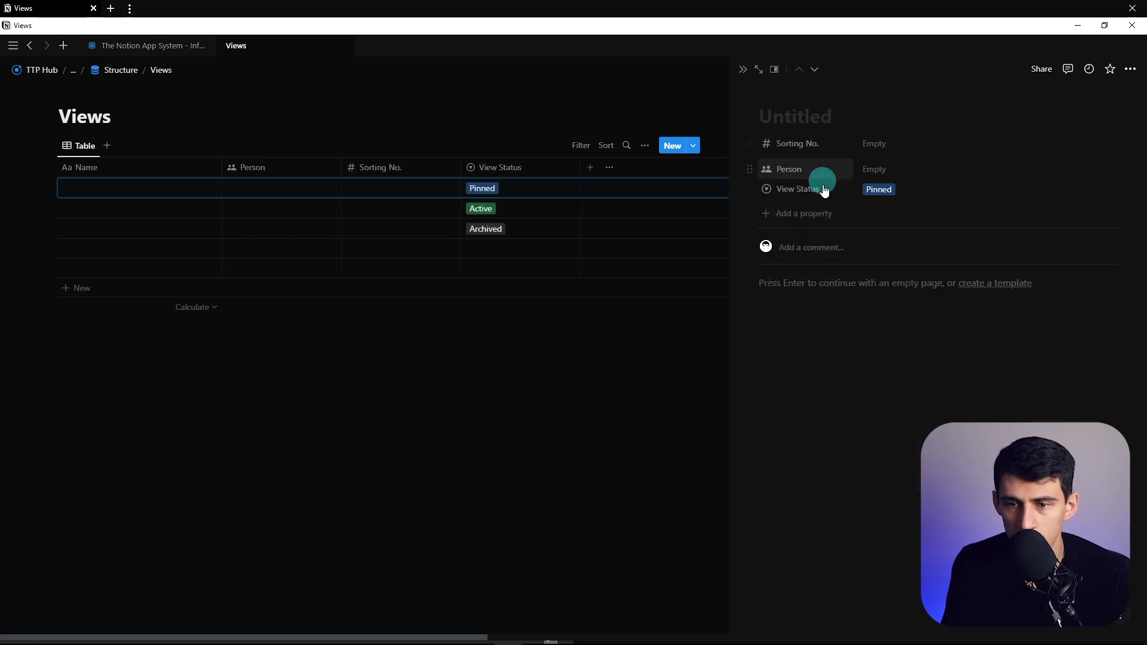
pyautogui.click(874, 190)
pyautogui.click(898, 226)
pyautogui.click(841, 189)
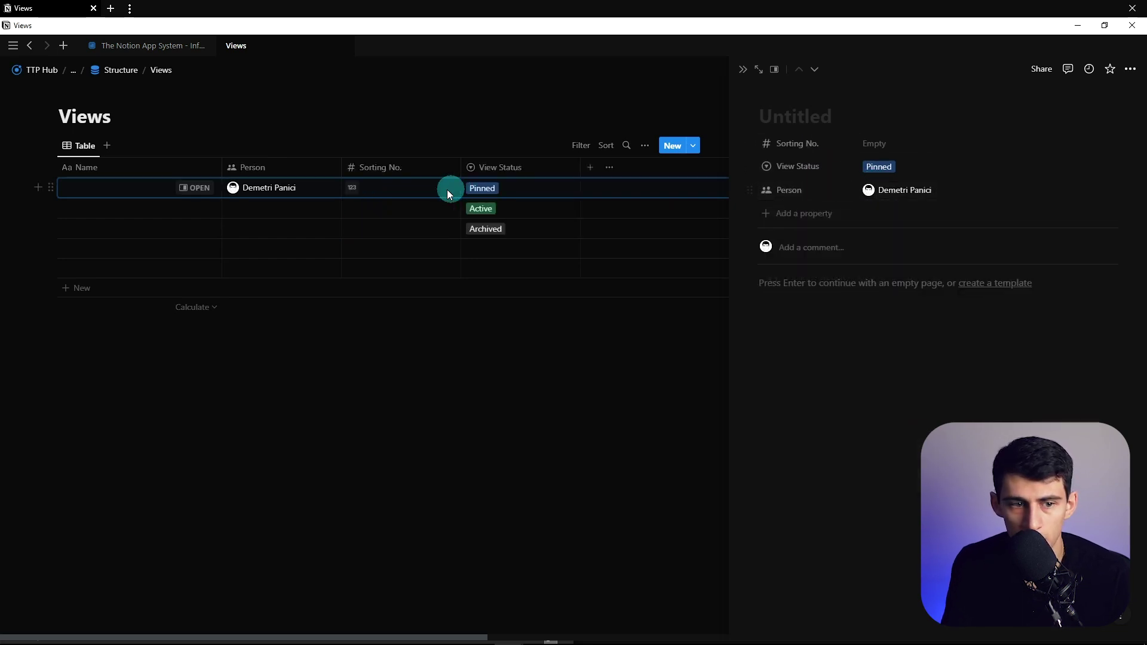
# Copy the assigned person to the Active and Archived rows and arrange the columns as Sorting No., View Status, Person
pyautogui.click(280, 193)
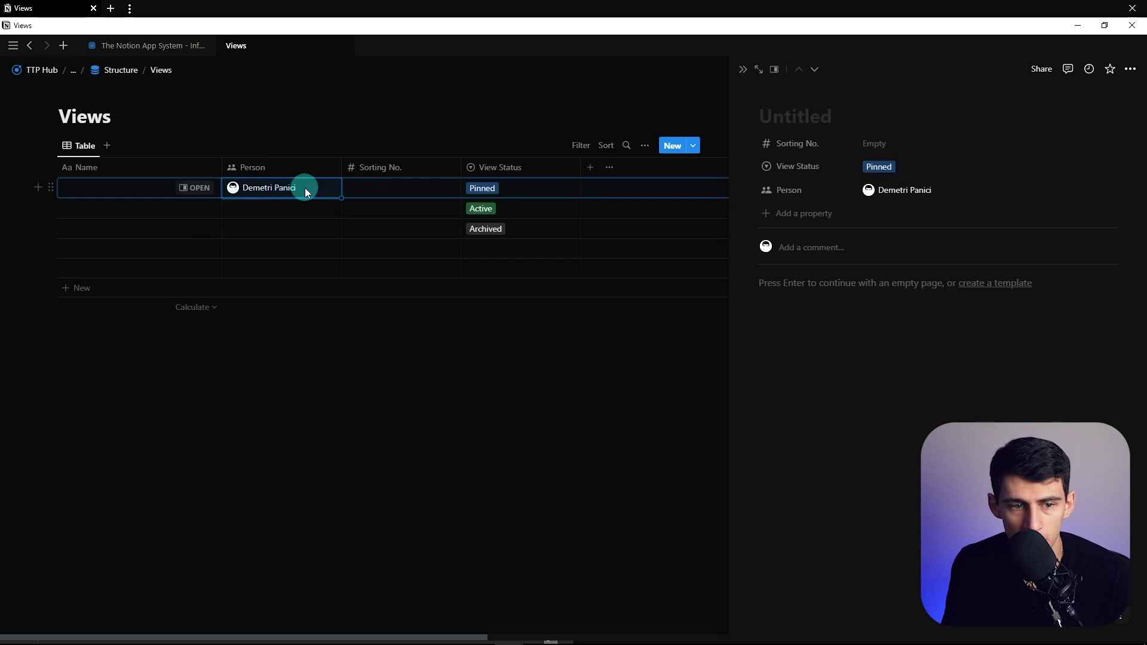
pyautogui.write('Demetri Panici')
pyautogui.press('Escape')
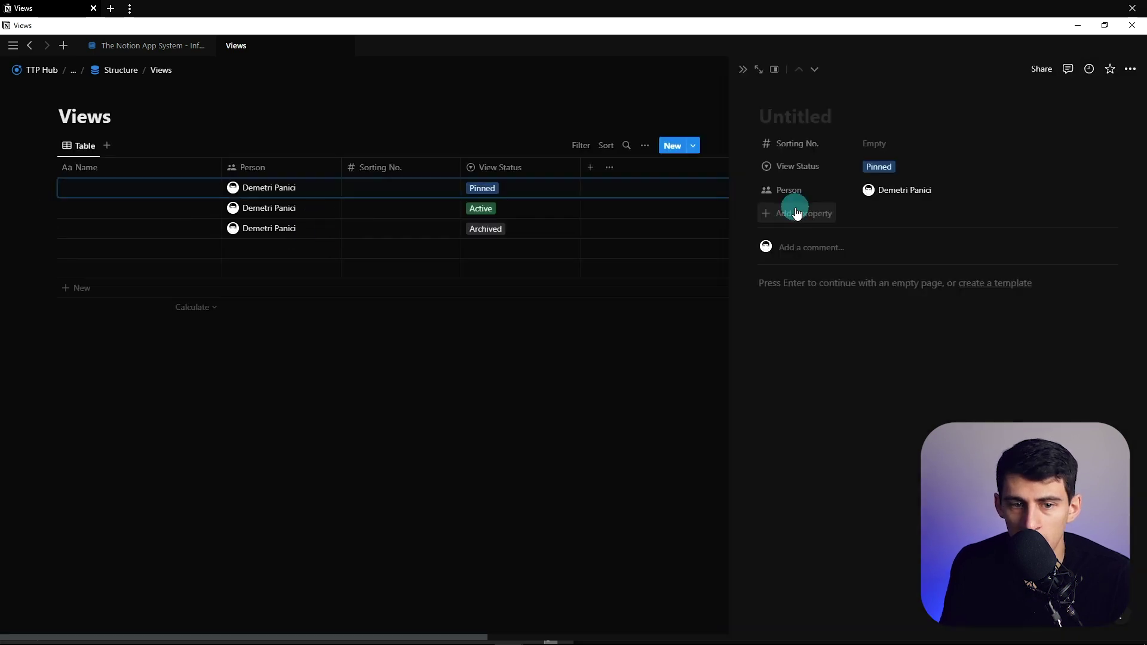
pyautogui.moveTo(425, 173); pyautogui.dragTo(304, 169)
pyautogui.moveTo(464, 169); pyautogui.dragTo(415, 158)
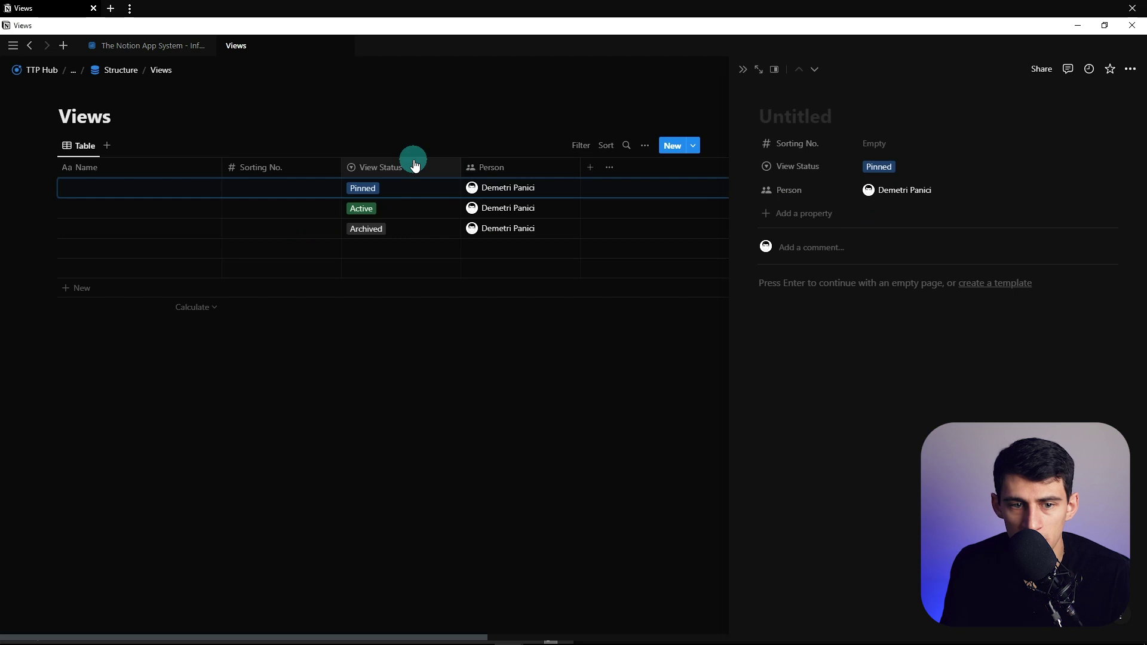
# Add a select property named Platform with the options Desktop and Mobile, and set the first entry to Desktop
pyautogui.click(809, 220)
pyautogui.write('se')
pyautogui.press('Return')
pyautogui.write('Platform')
pyautogui.press('Return')
pyautogui.click(887, 213)
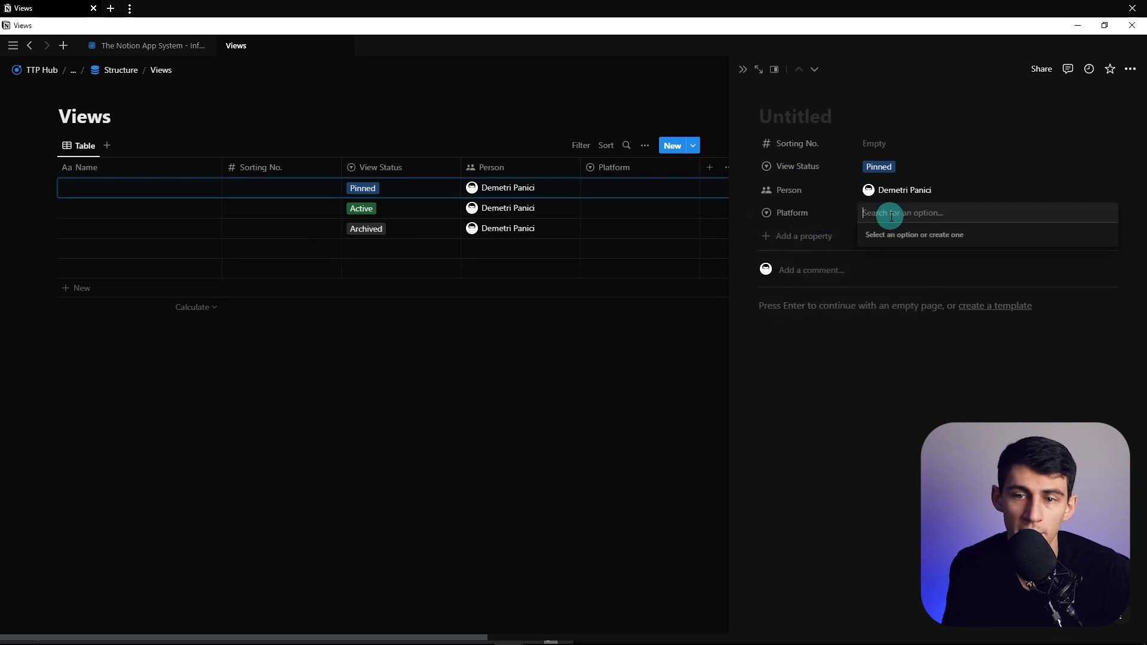
pyautogui.write('Desktop')
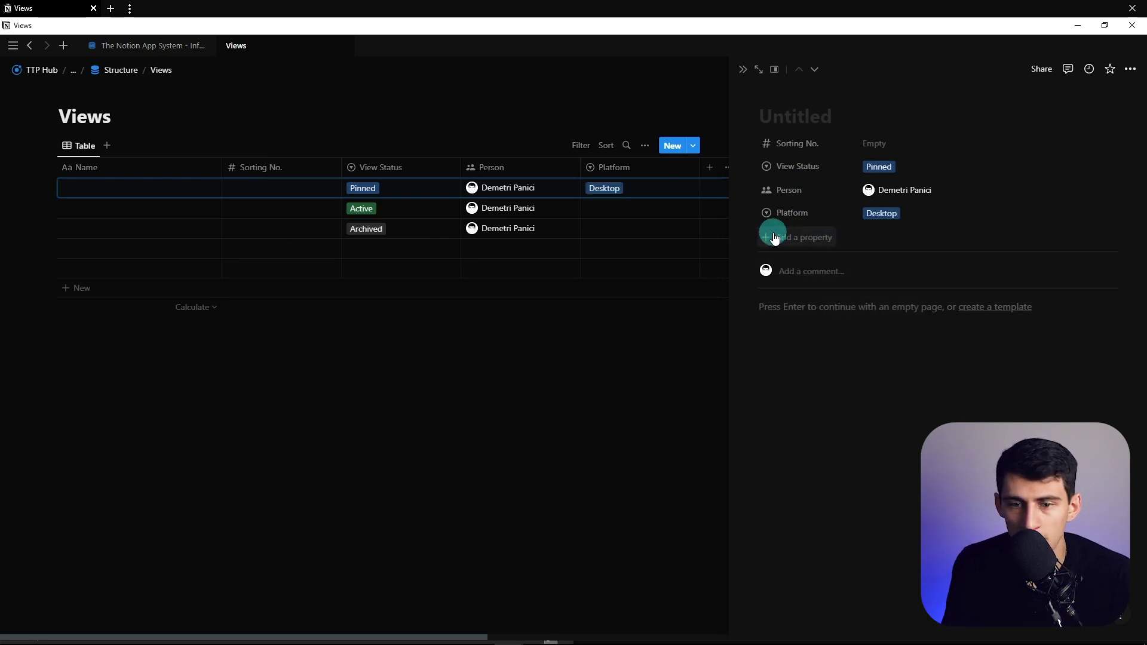
# Add another person property to the entry and duplicate it to get three empty person properties
pyautogui.click(774, 237)
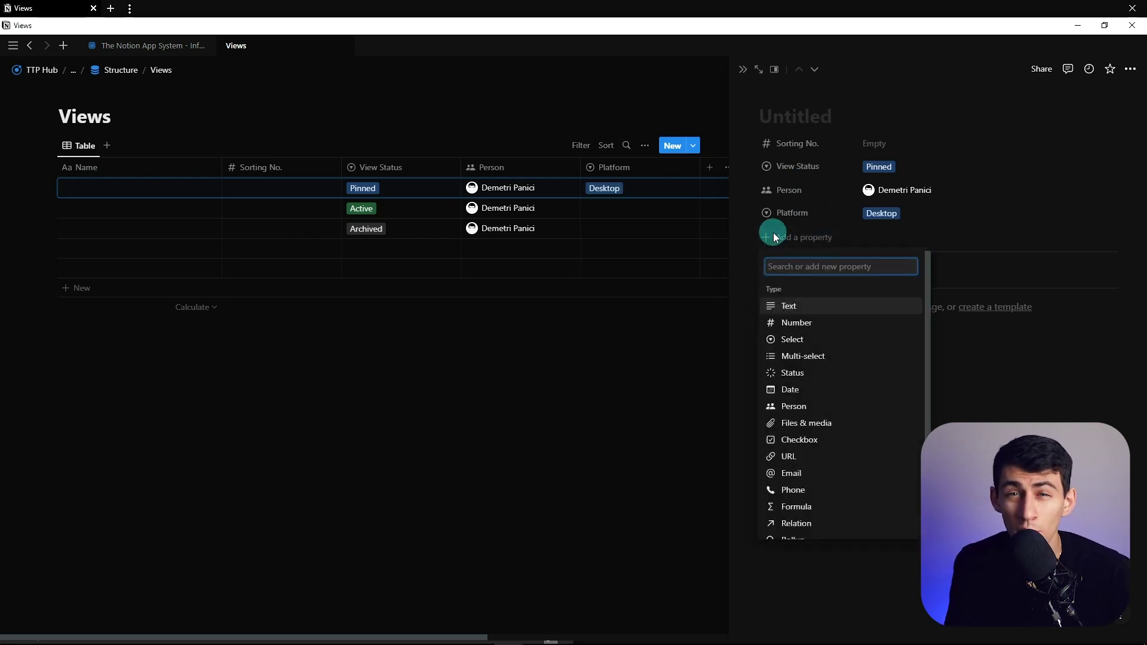
pyautogui.write('per')
pyautogui.press('Return')
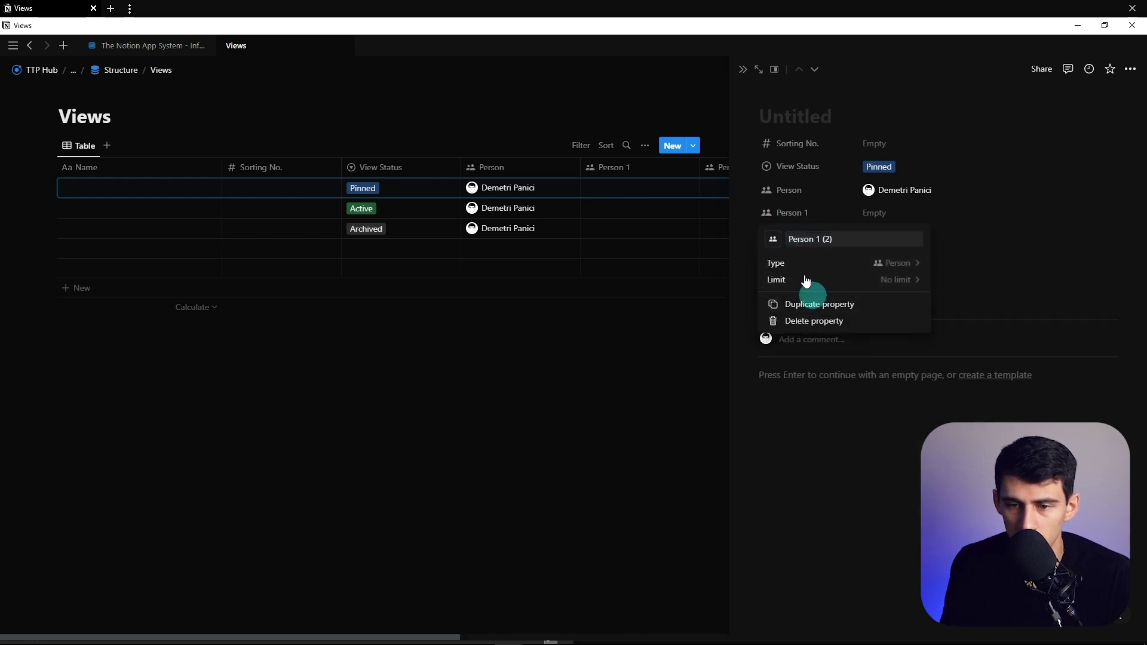
pyautogui.click(821, 305)
# Rename the three new person properties Pinned, Active and Archived, and move Platform above them
pyautogui.click(793, 212)
pyautogui.click(800, 254)
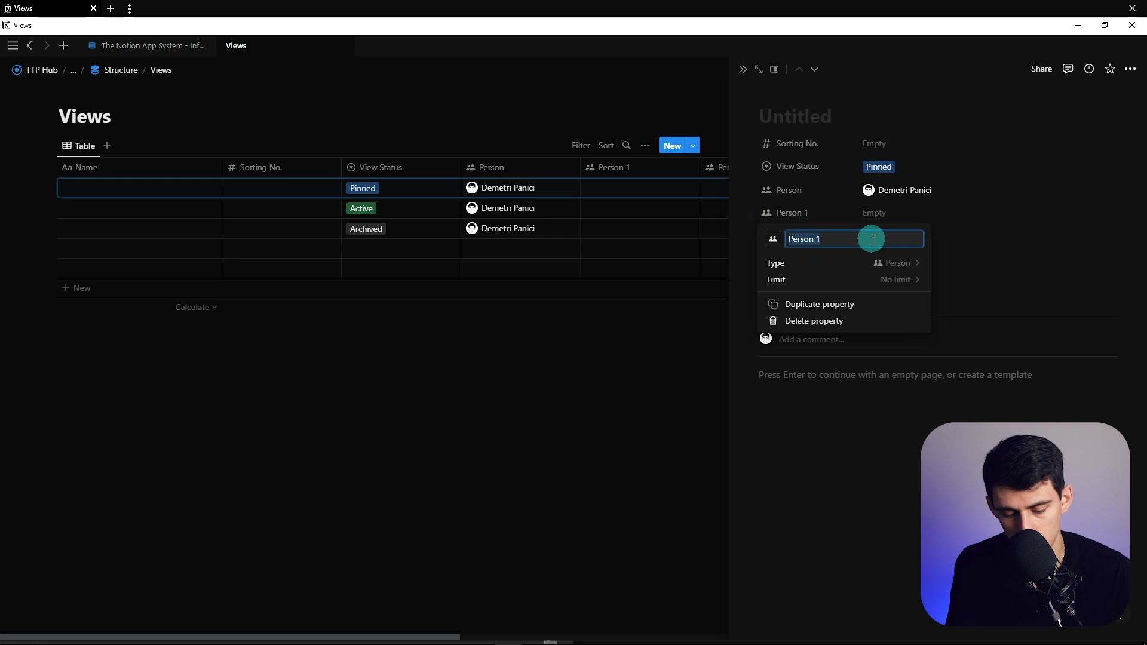
pyautogui.click(828, 210)
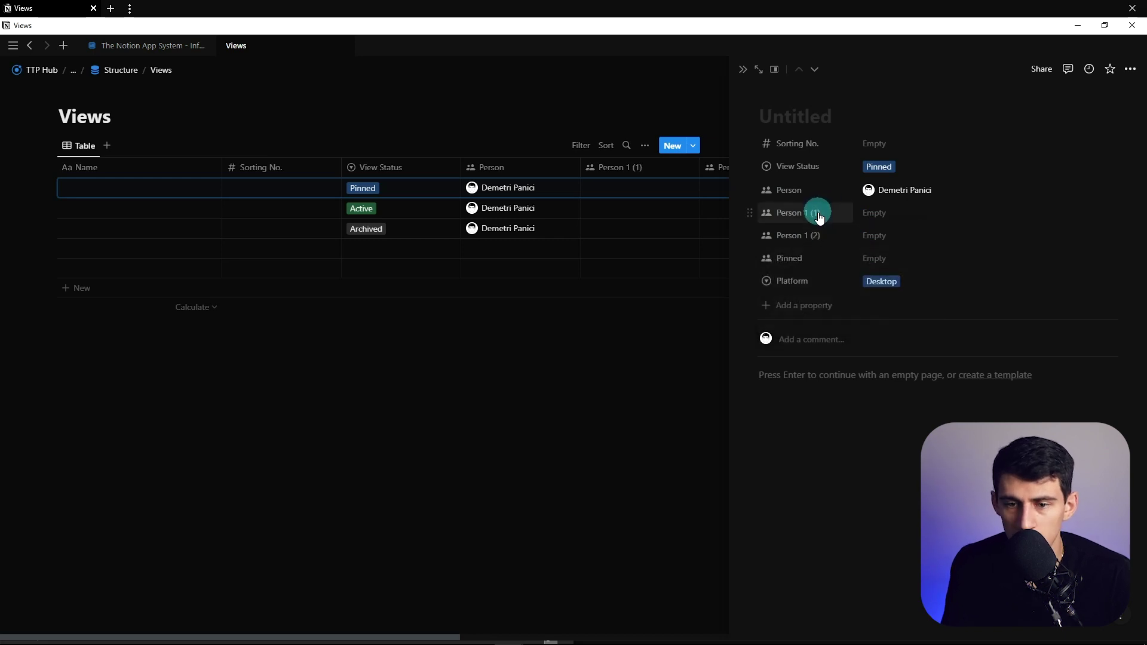
pyautogui.click(806, 242)
pyautogui.click(801, 274)
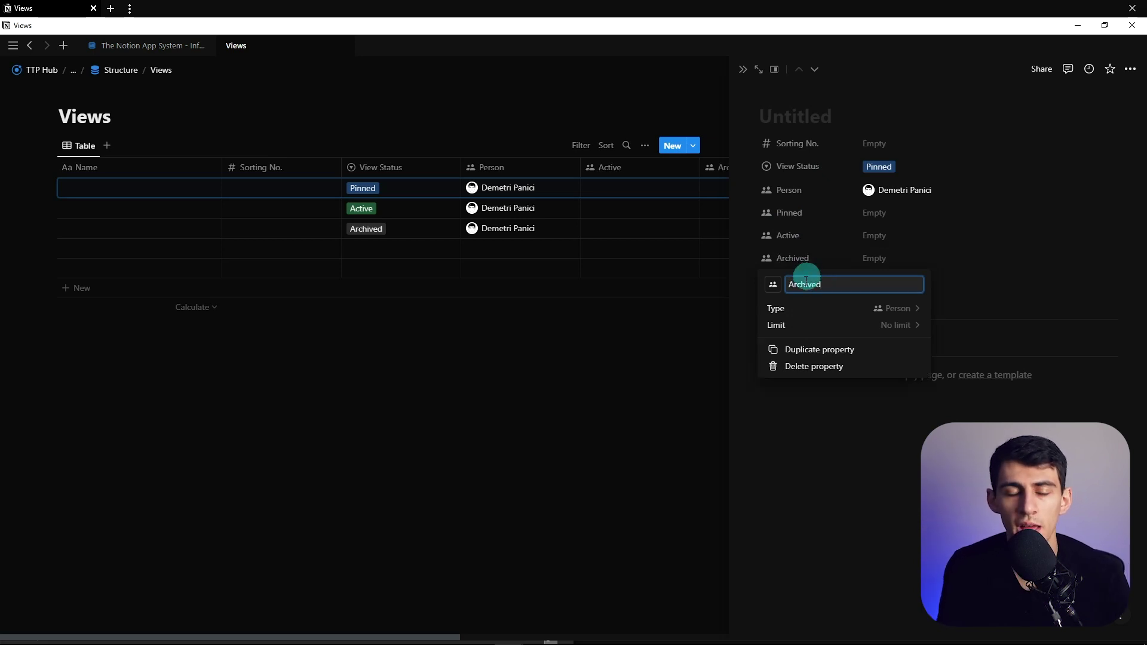
pyautogui.click(779, 226)
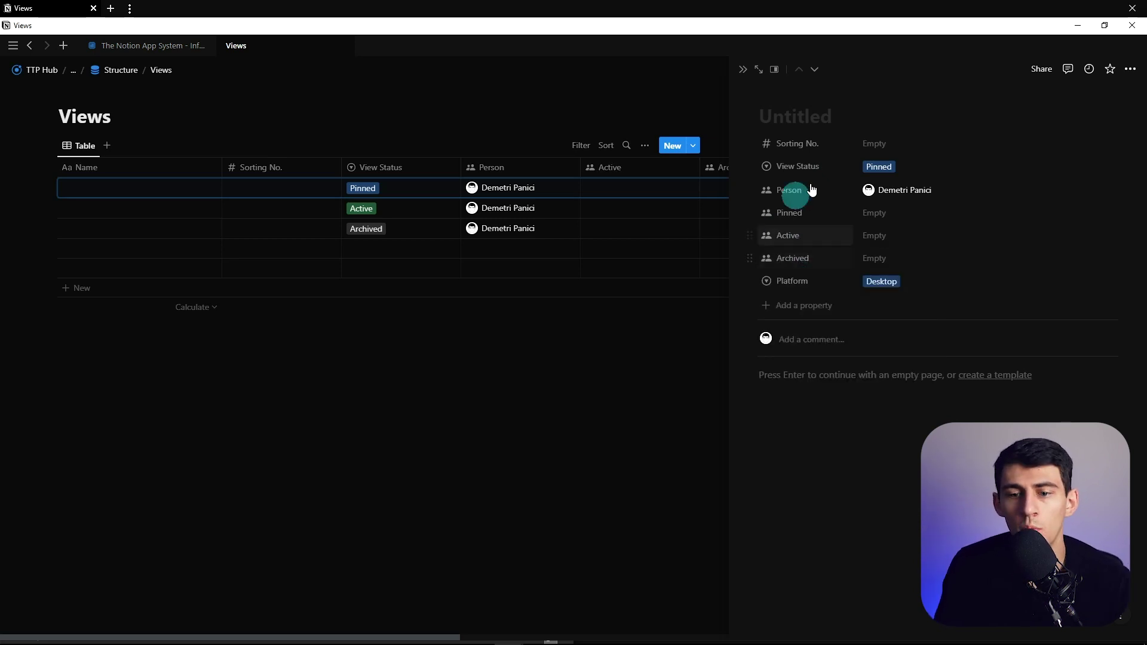
pyautogui.moveTo(816, 284); pyautogui.dragTo(793, 215)
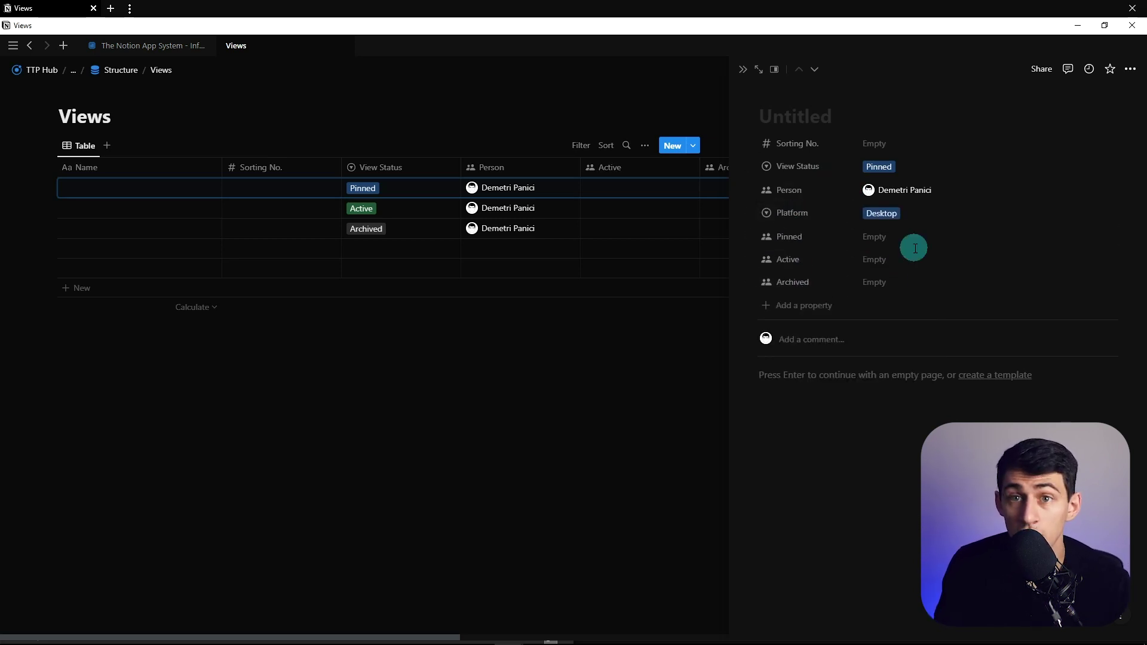
pyautogui.click(893, 169)
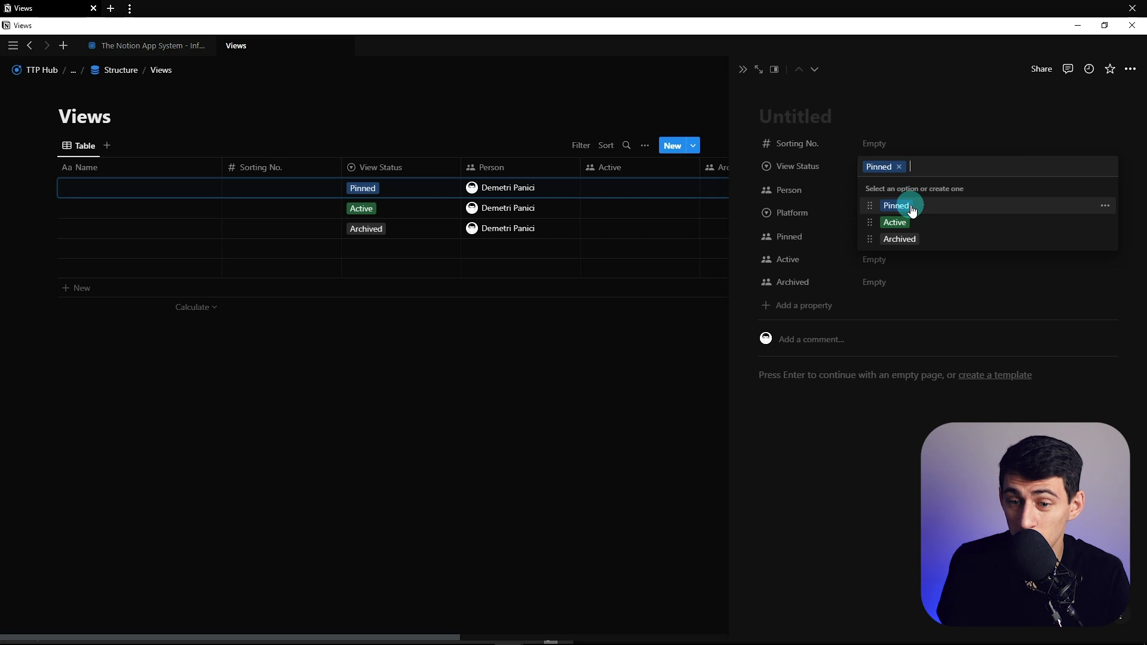
pyautogui.click(823, 178)
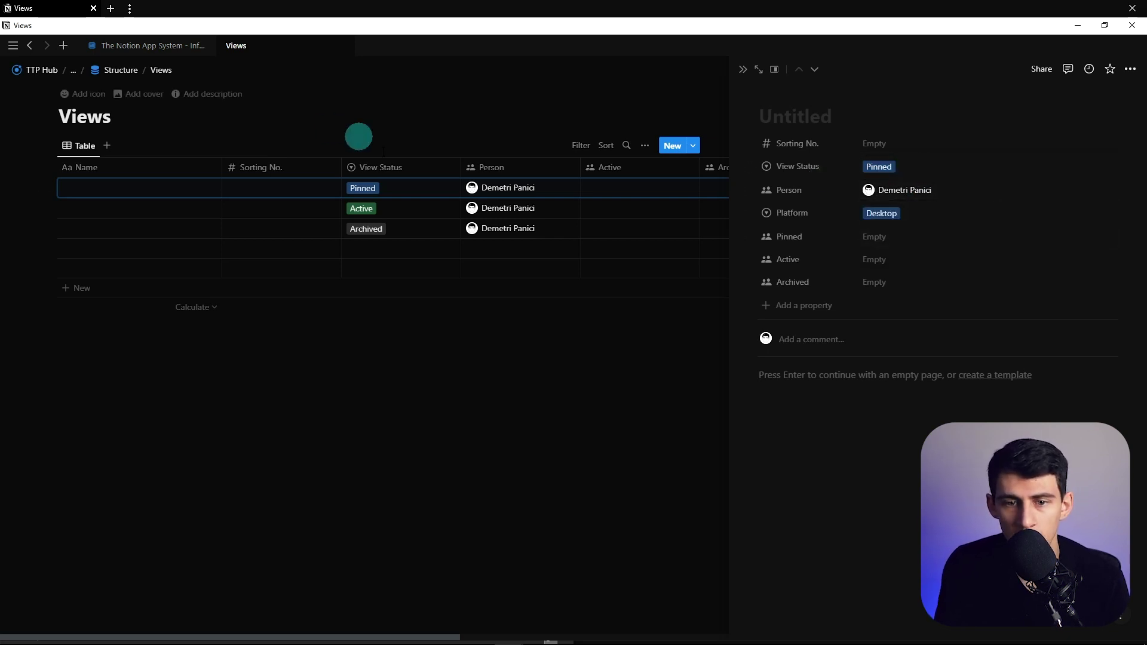
# Close the entry and arrange the columns after Person as Platform, Pinned, Active, Archived
pyautogui.click(400, 377)
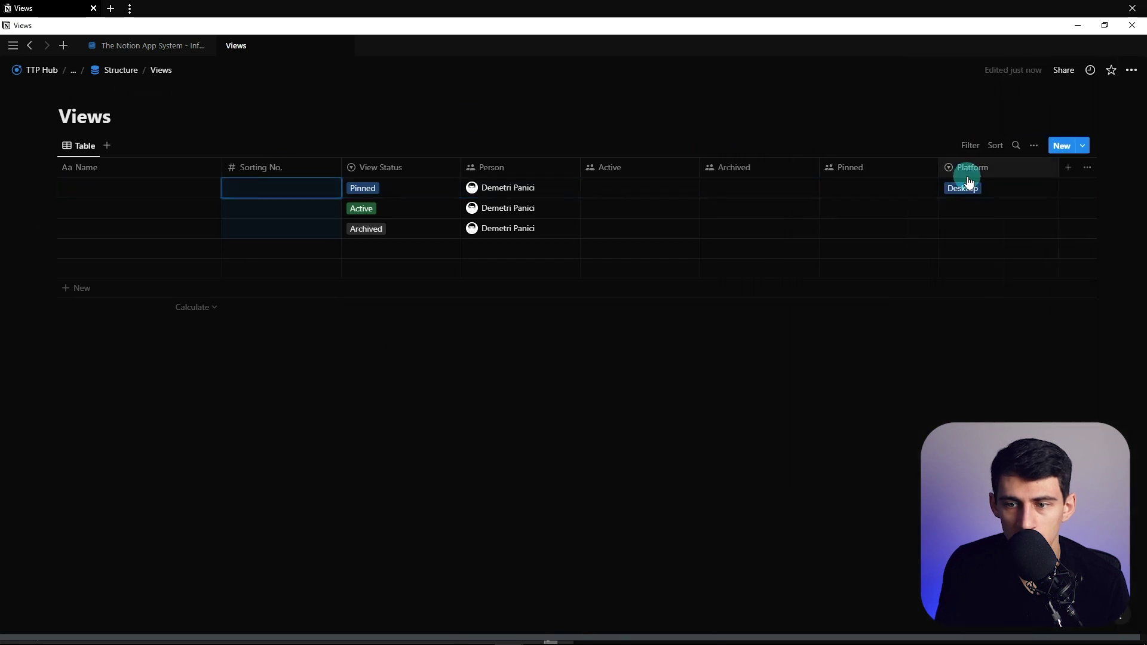
pyautogui.moveTo(894, 169); pyautogui.dragTo(640, 178)
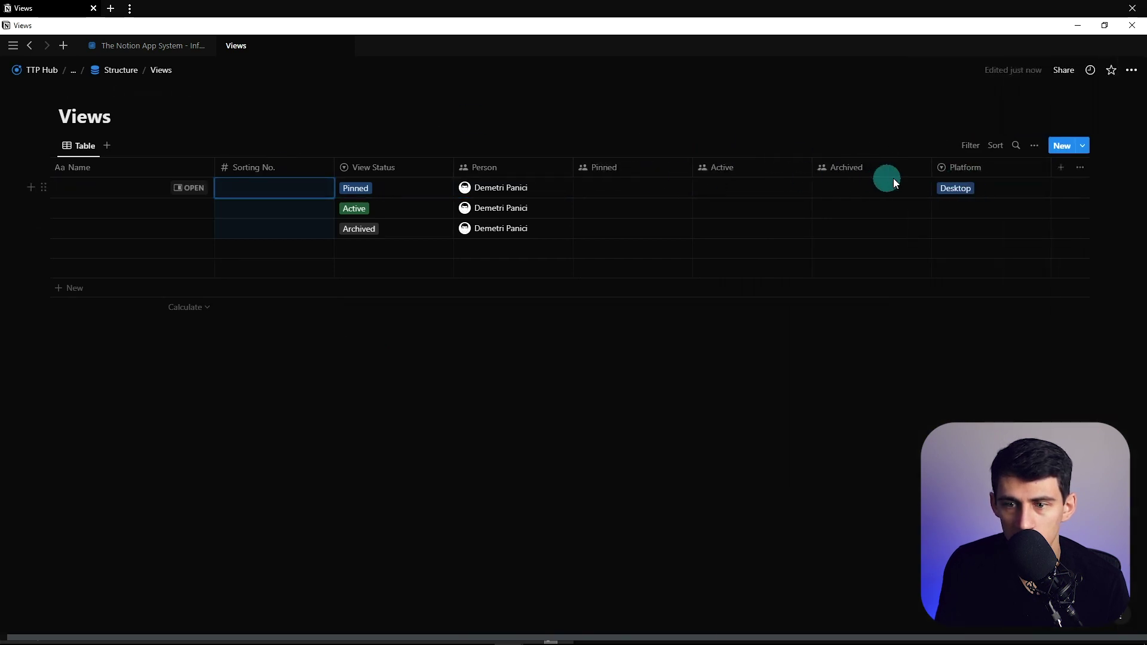
# Group the Views table by Platform
pyautogui.click(1035, 145)
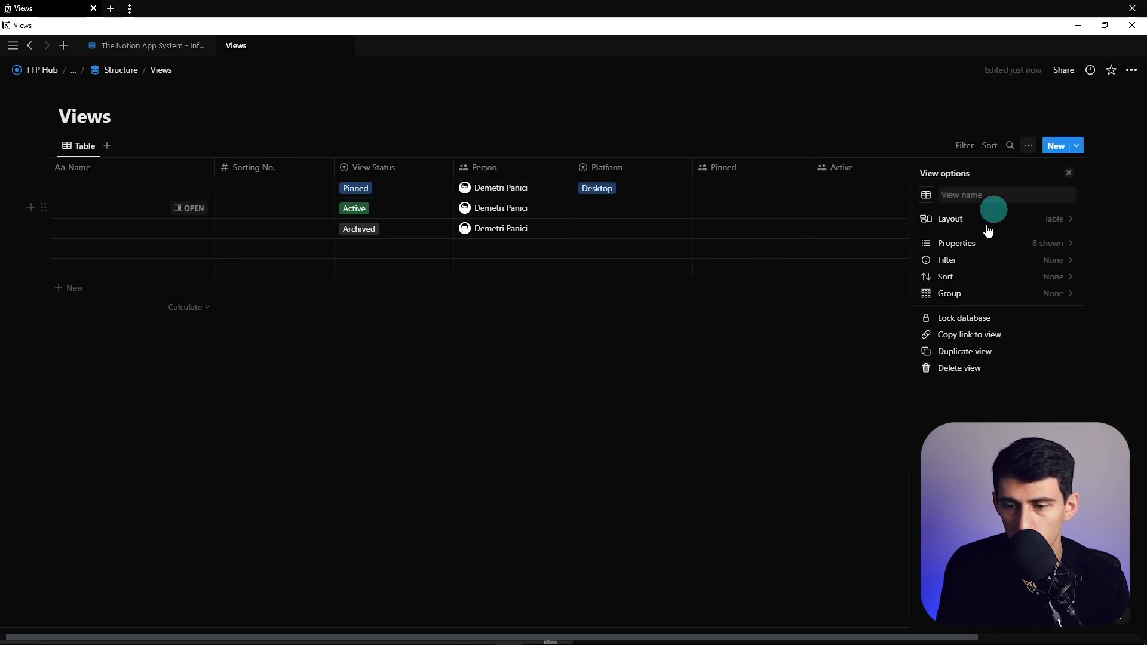
pyautogui.click(950, 294)
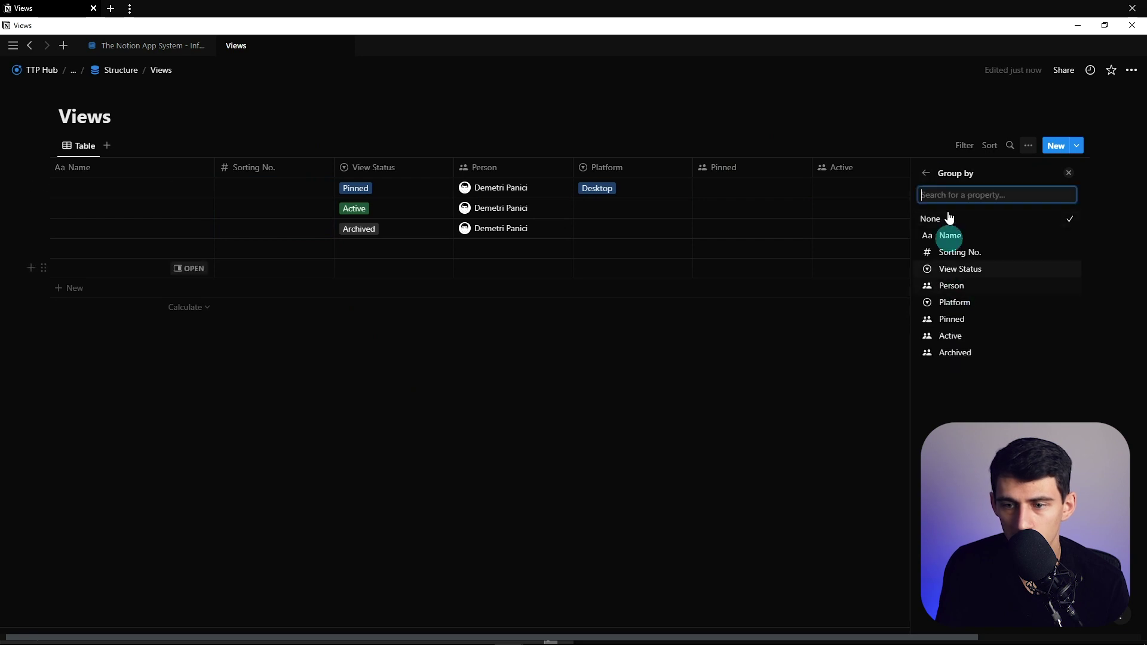
pyautogui.click(955, 302)
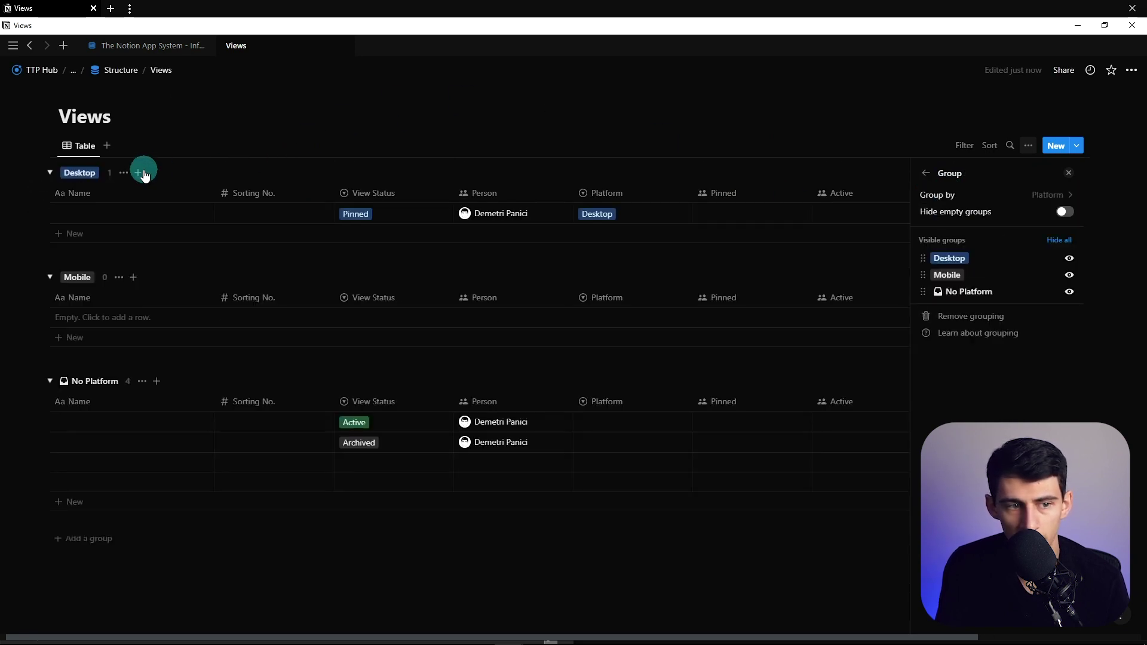
# Set Platform of the Active and Archived entries to Desktop, and delete the two blank rows without a platform
pyautogui.click(615, 423)
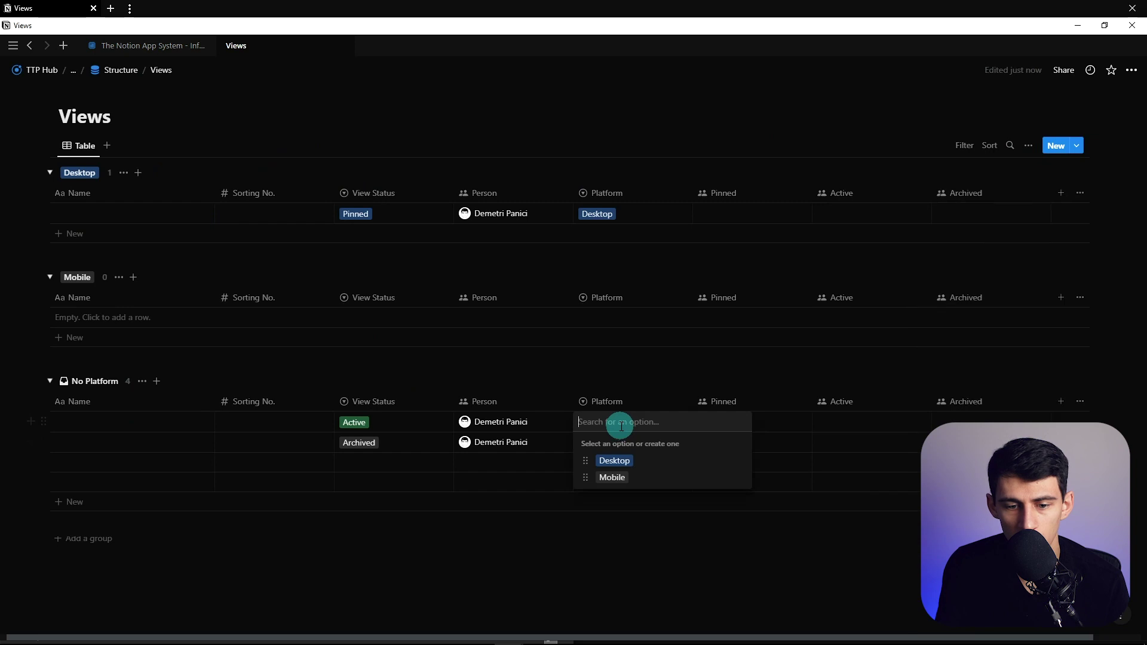
pyautogui.click(614, 458)
pyautogui.click(616, 441)
pyautogui.click(616, 481)
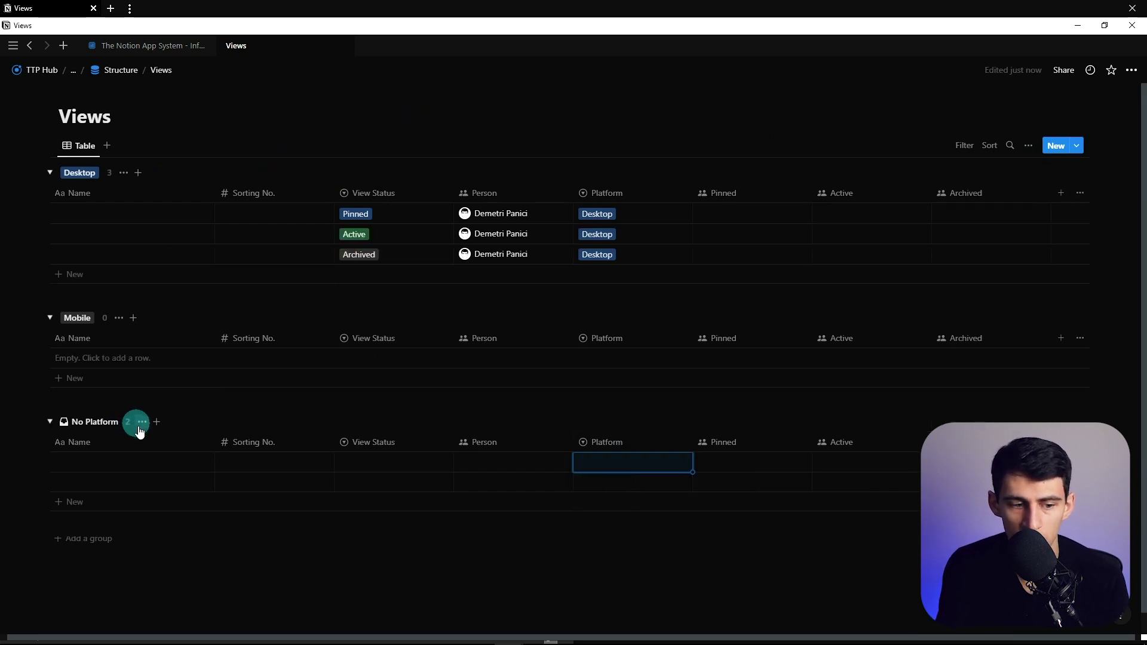
pyautogui.moveTo(26, 457); pyautogui.dragTo(108, 487)
pyautogui.press('Delete')
# Rename the table view "Pinned Views" and sort it by Sorting No
pyautogui.click(90, 173)
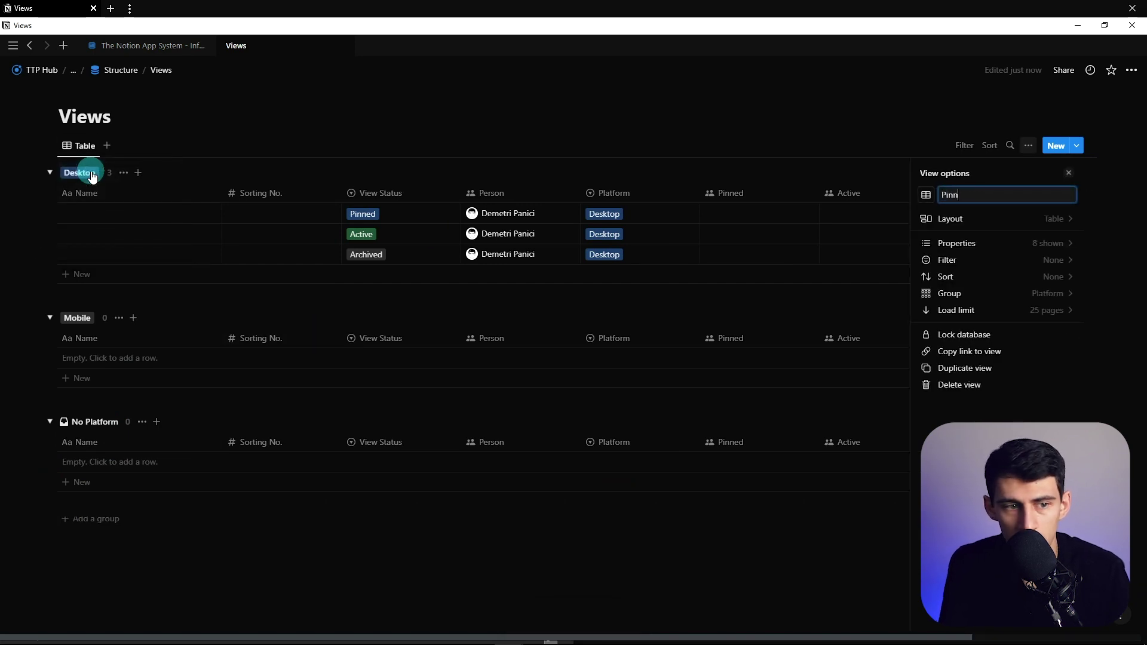
pyautogui.click(989, 146)
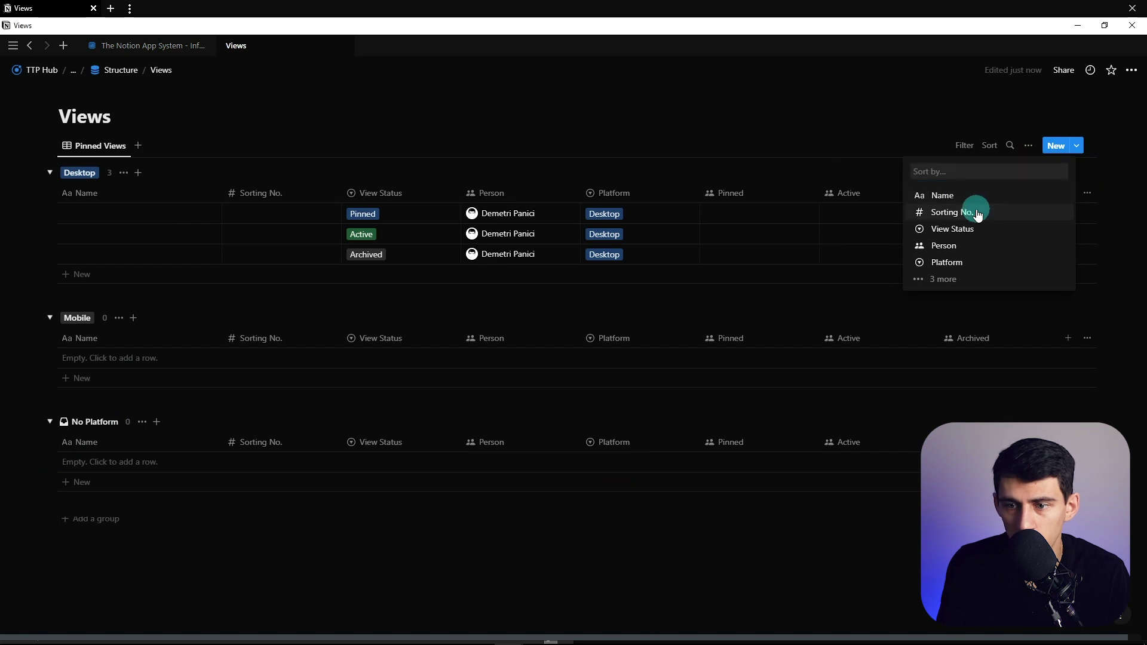
pyautogui.click(1000, 219)
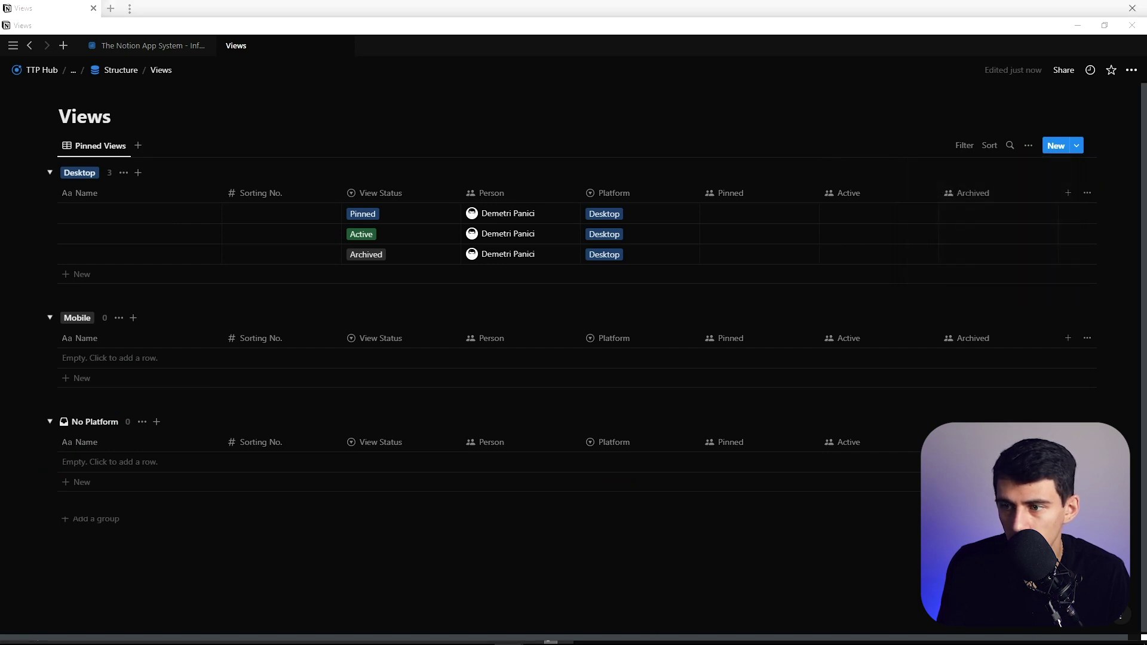
# Sort the Pinned Views view ascending by Platform, View Status and Sorting No., in that order, and save it for everyone
pyautogui.click(989, 145)
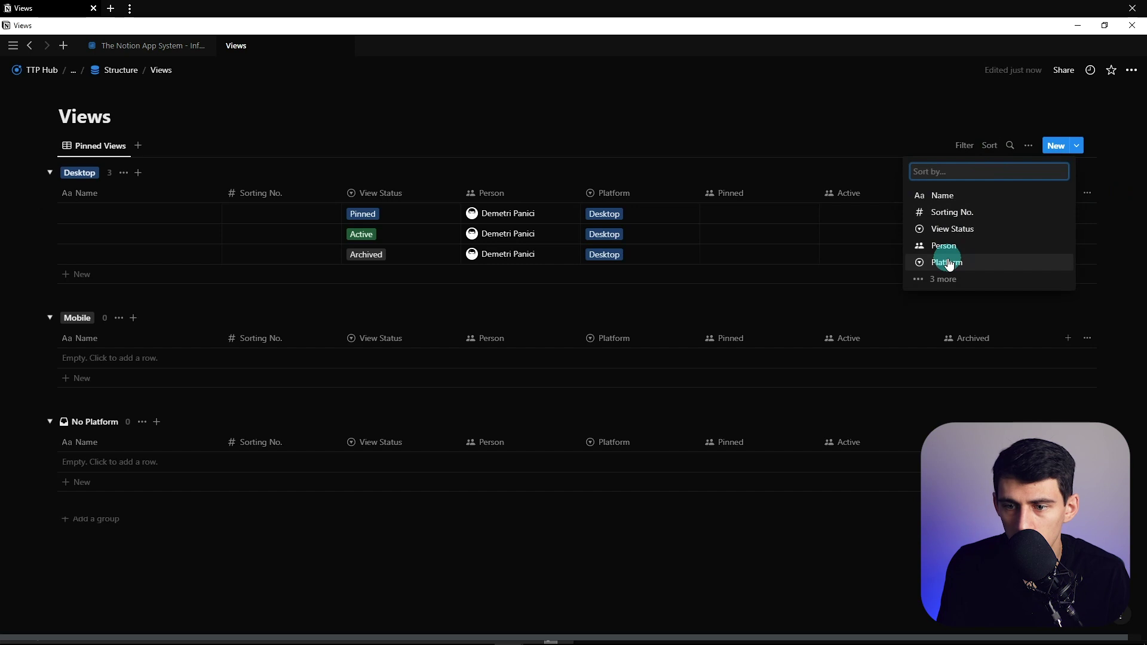
pyautogui.click(949, 263)
pyautogui.click(50, 221)
pyautogui.click(56, 284)
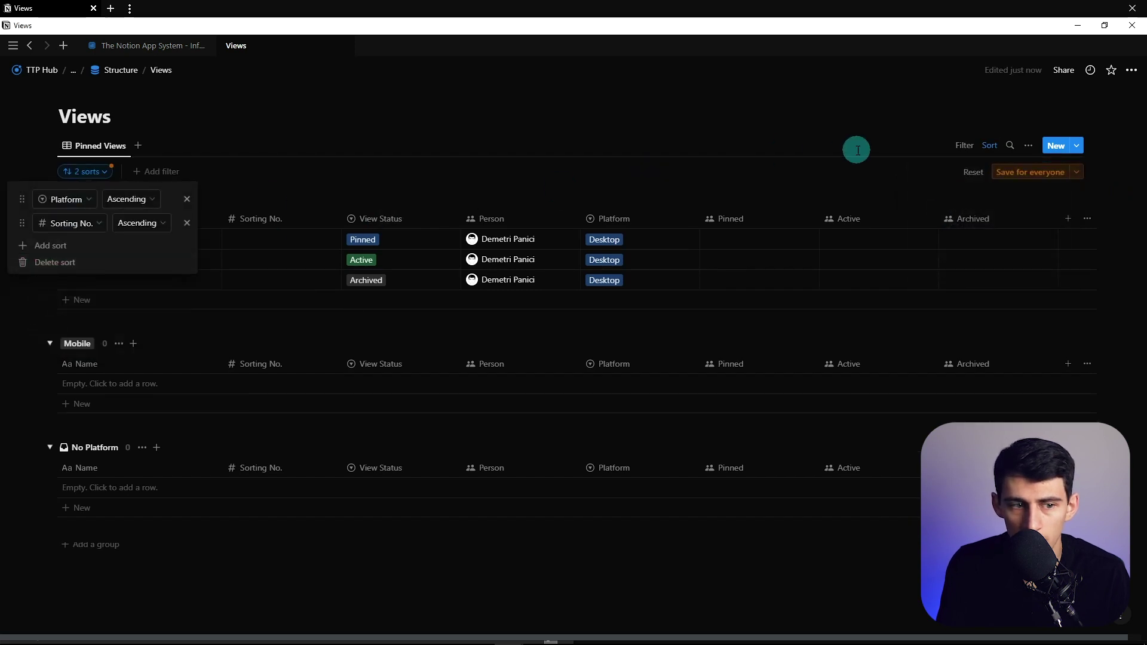
pyautogui.click(50, 246)
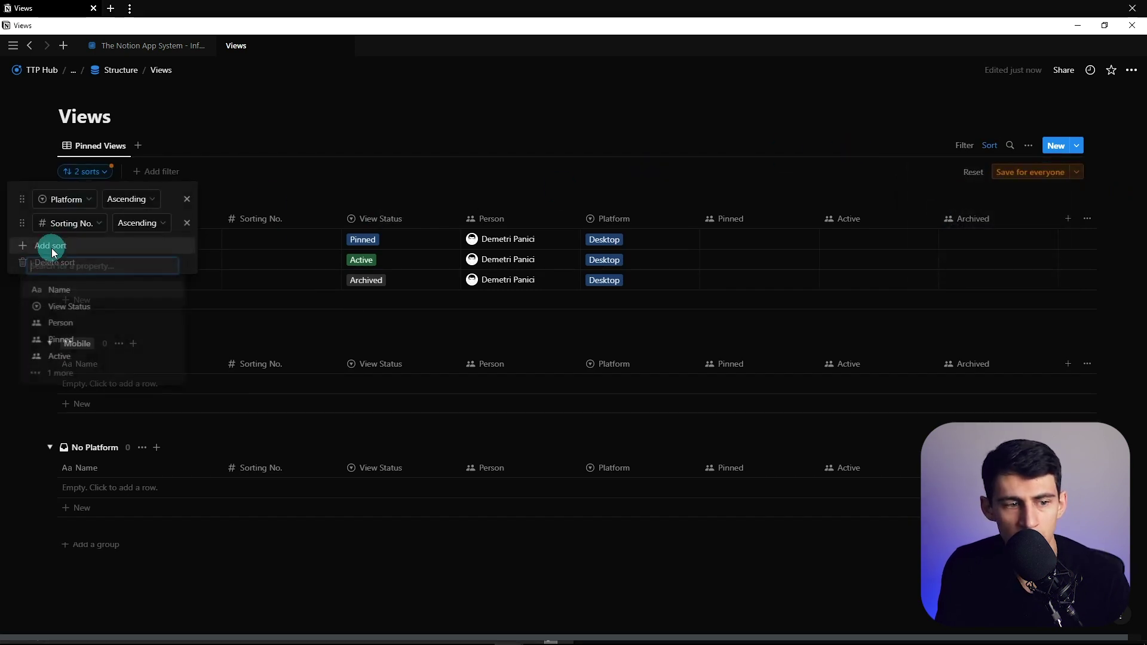
pyautogui.click(126, 308)
pyautogui.moveTo(22, 247); pyautogui.dragTo(21, 224)
pyautogui.click(1030, 173)
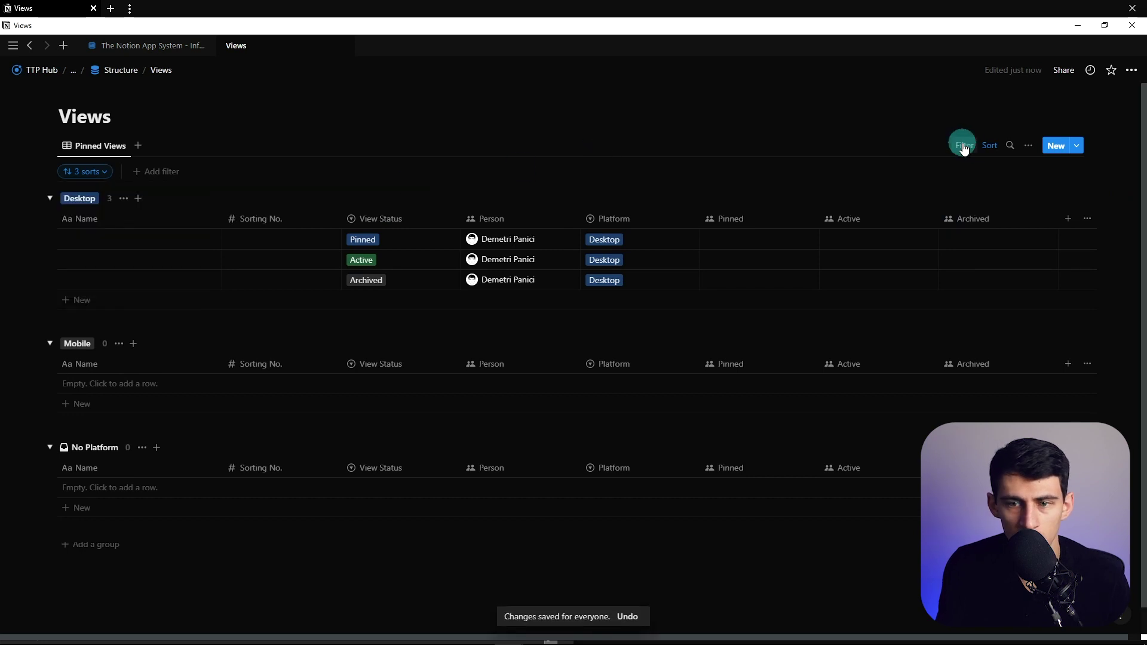
# Filter the Pinned Views view to entries whose View Status is Pinned
pyautogui.click(964, 146)
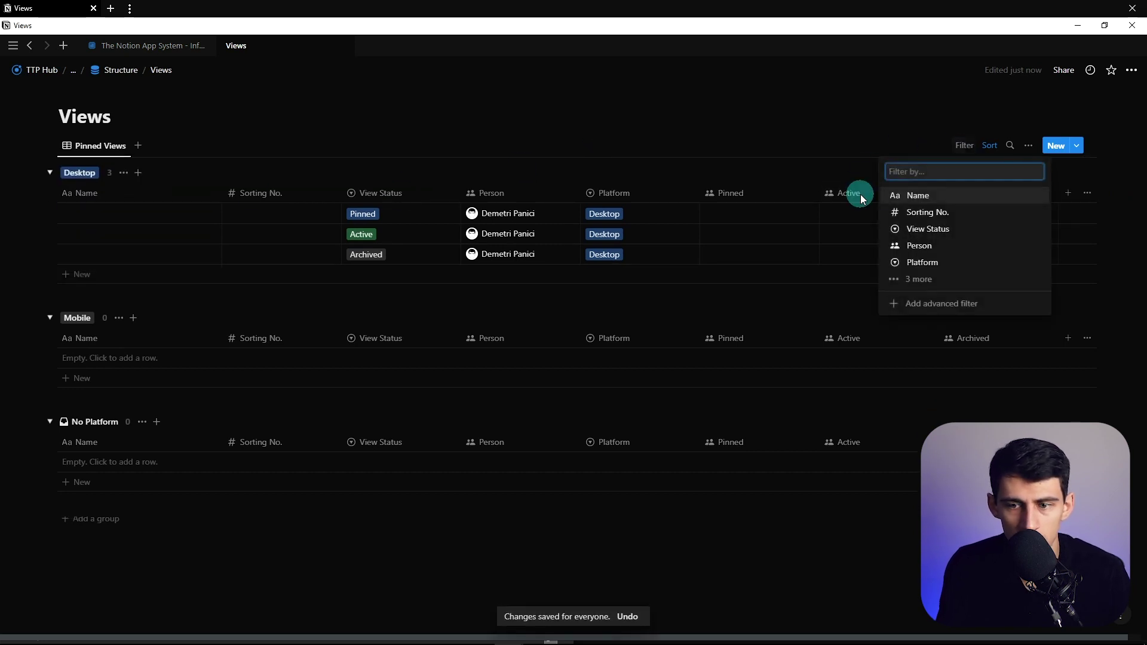
pyautogui.click(936, 232)
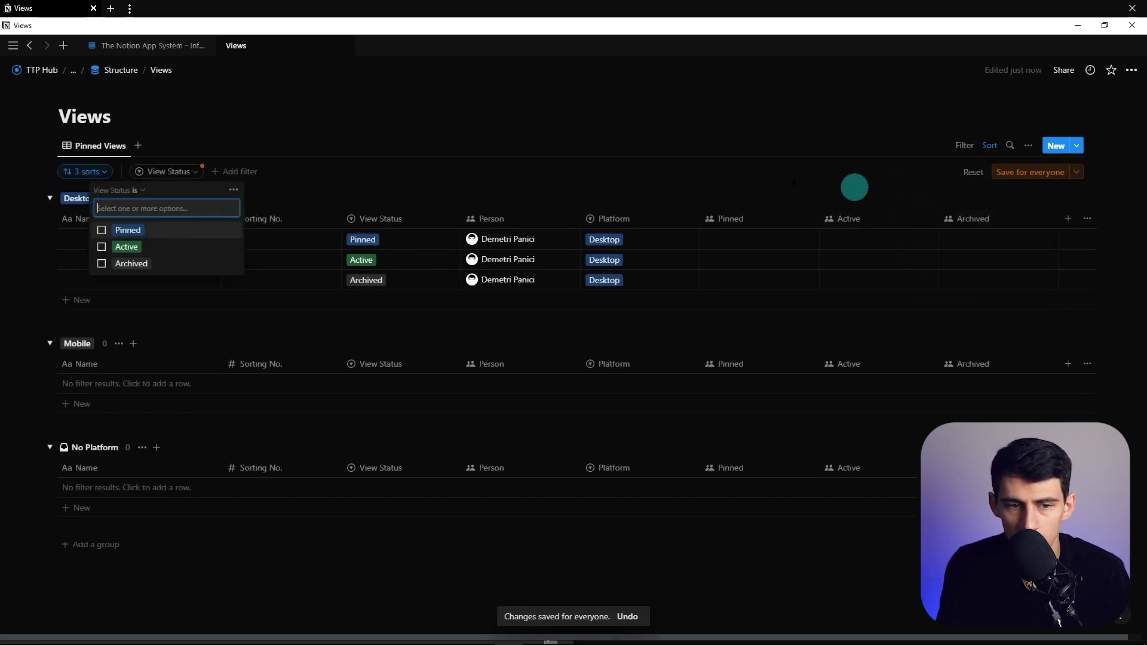
pyautogui.click(175, 247)
pyautogui.click(153, 169)
# Duplicate the Pinned Views view and rename the copy "Active Views"
pyautogui.click(111, 146)
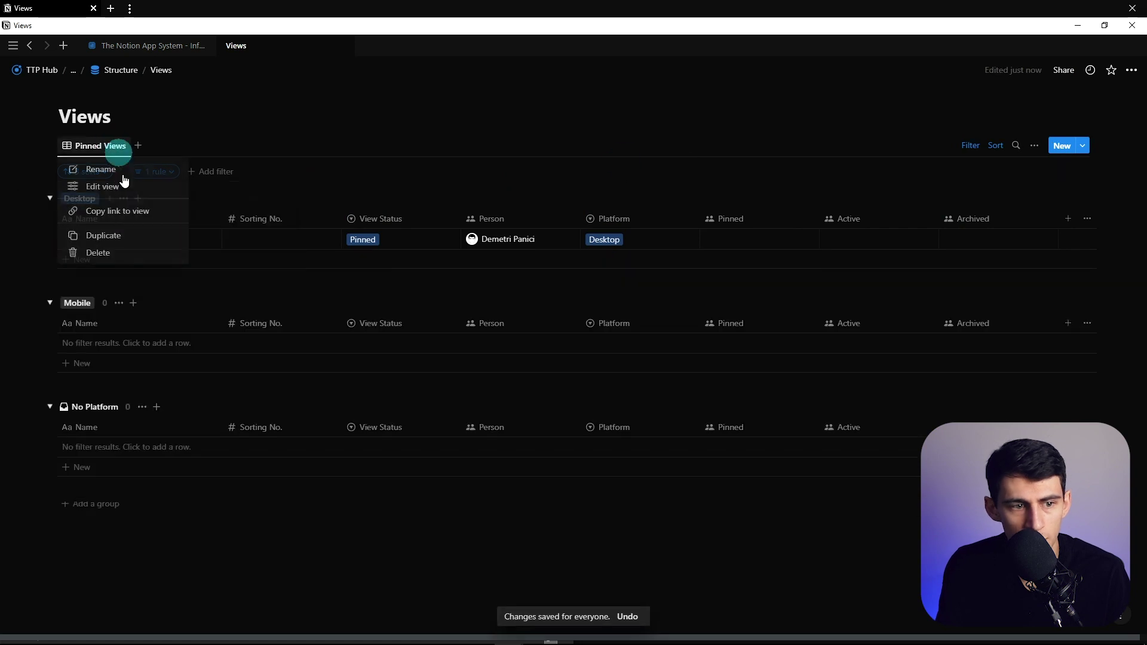
pyautogui.click(108, 237)
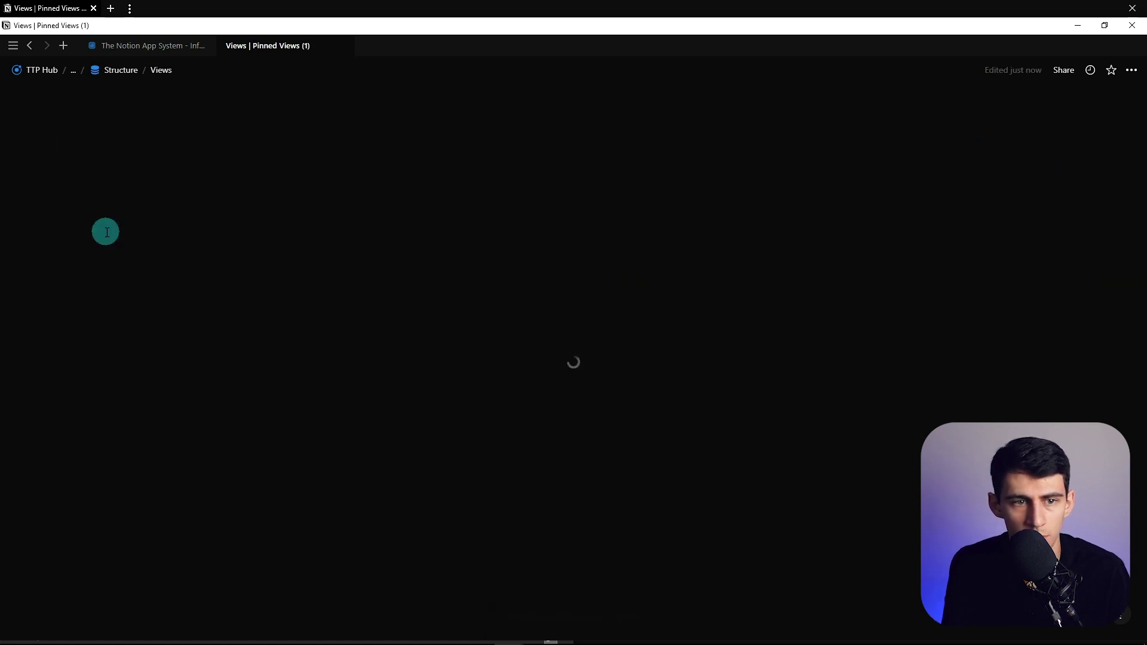
pyautogui.click(60, 146)
pyautogui.click(102, 233)
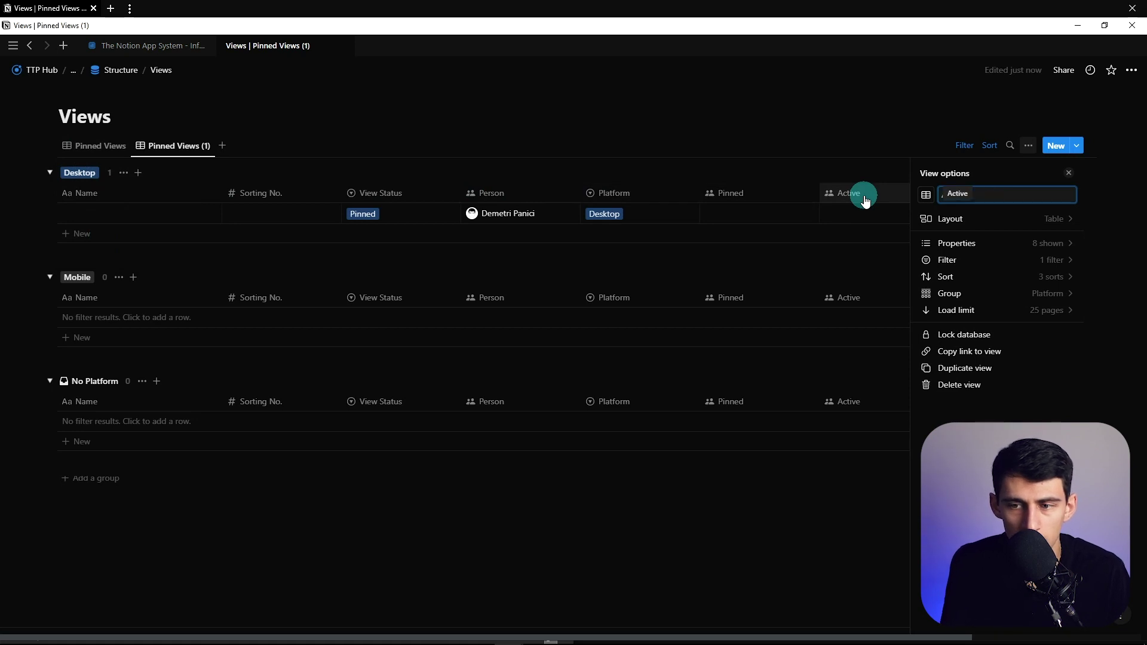
pyautogui.write('Active Views')
# Change the Active Views filter to View Status is Active
pyautogui.click(949, 260)
pyautogui.click(1016, 224)
pyautogui.click(992, 284)
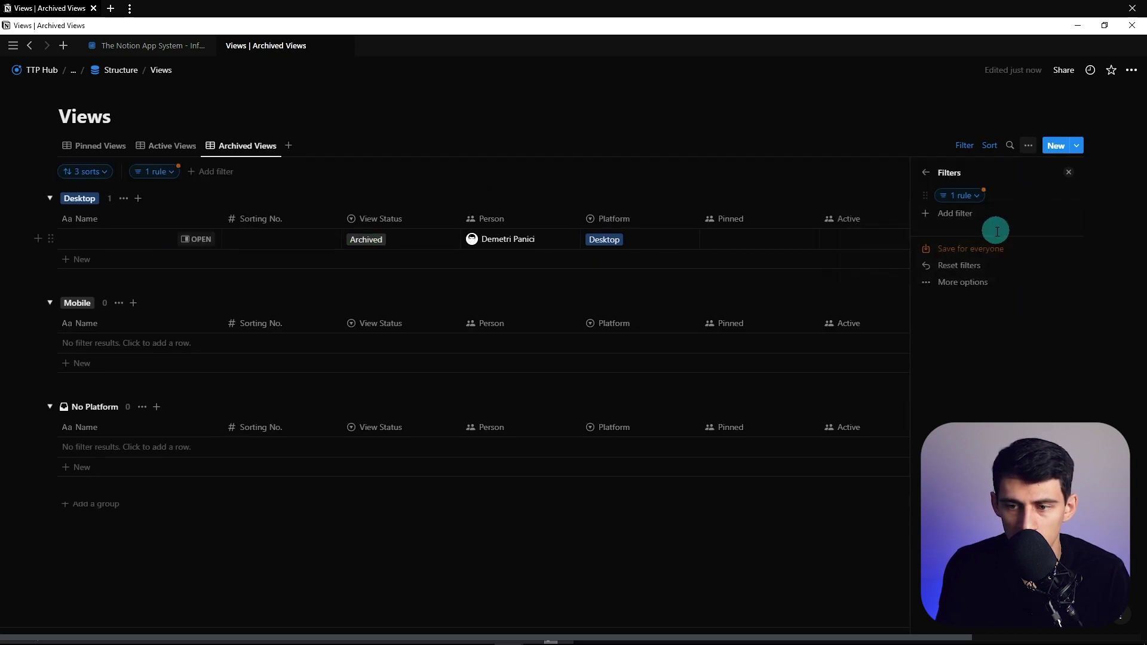
pyautogui.click(956, 246)
# Add the views "Archived Views" and "All Views", and remove the View Status filter from All Views
pyautogui.click(237, 171)
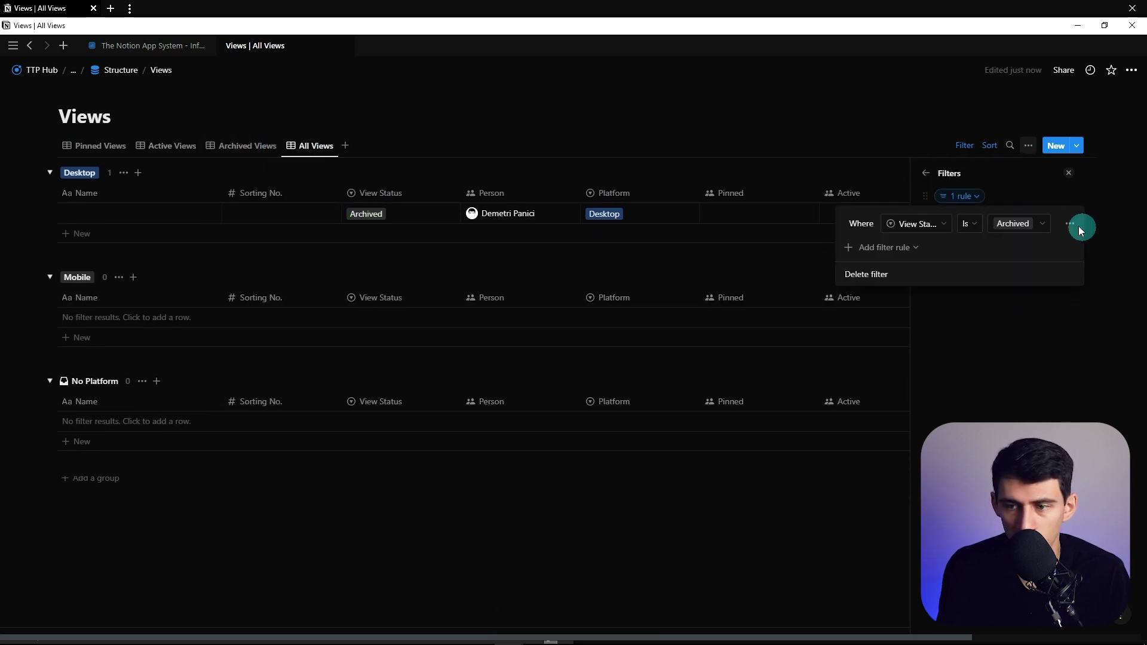
pyautogui.click(1081, 225)
pyautogui.click(1043, 246)
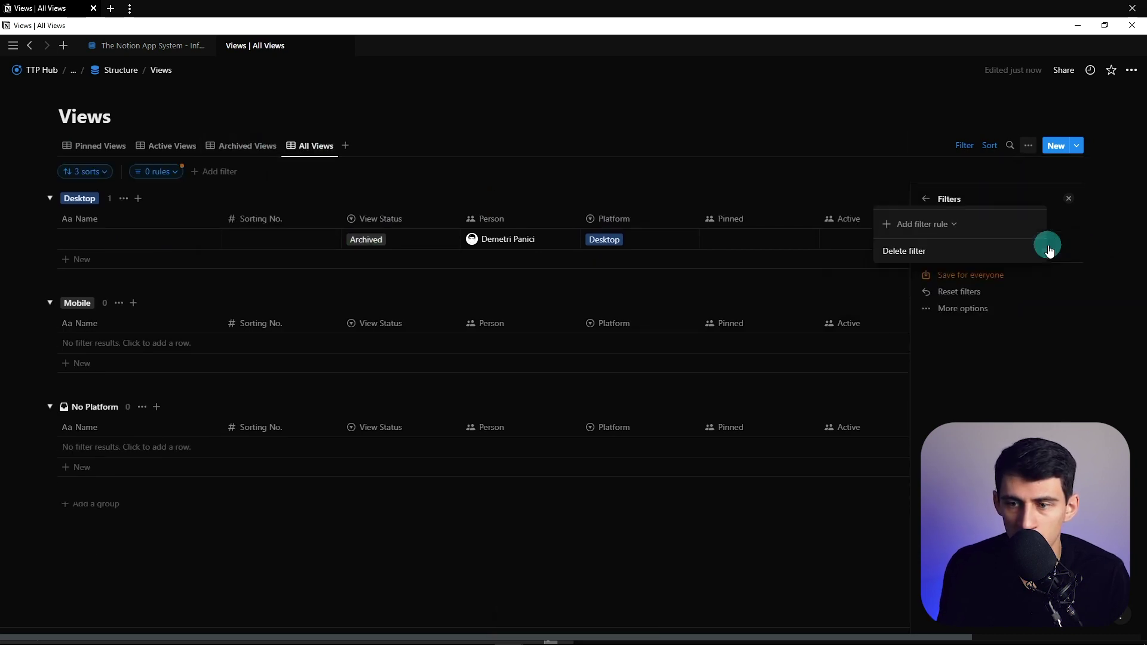
pyautogui.click(1050, 250)
pyautogui.click(992, 145)
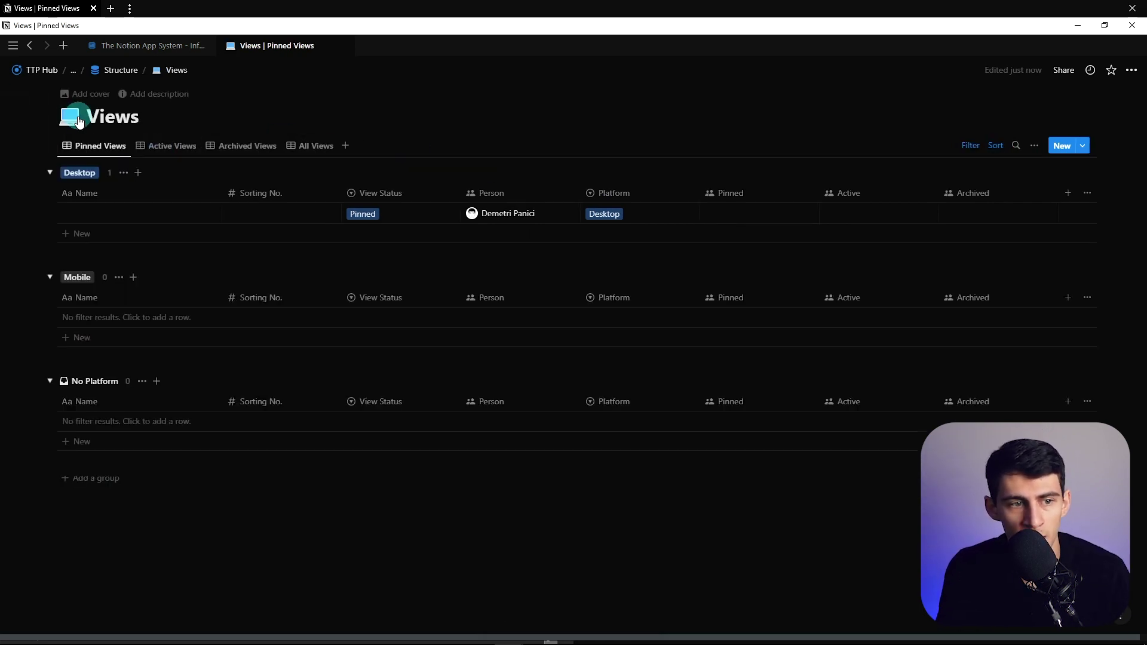
# Add a page icon to the Views database and switch from emojis to the built-in icon set
pyautogui.click(70, 117)
pyautogui.click(59, 141)
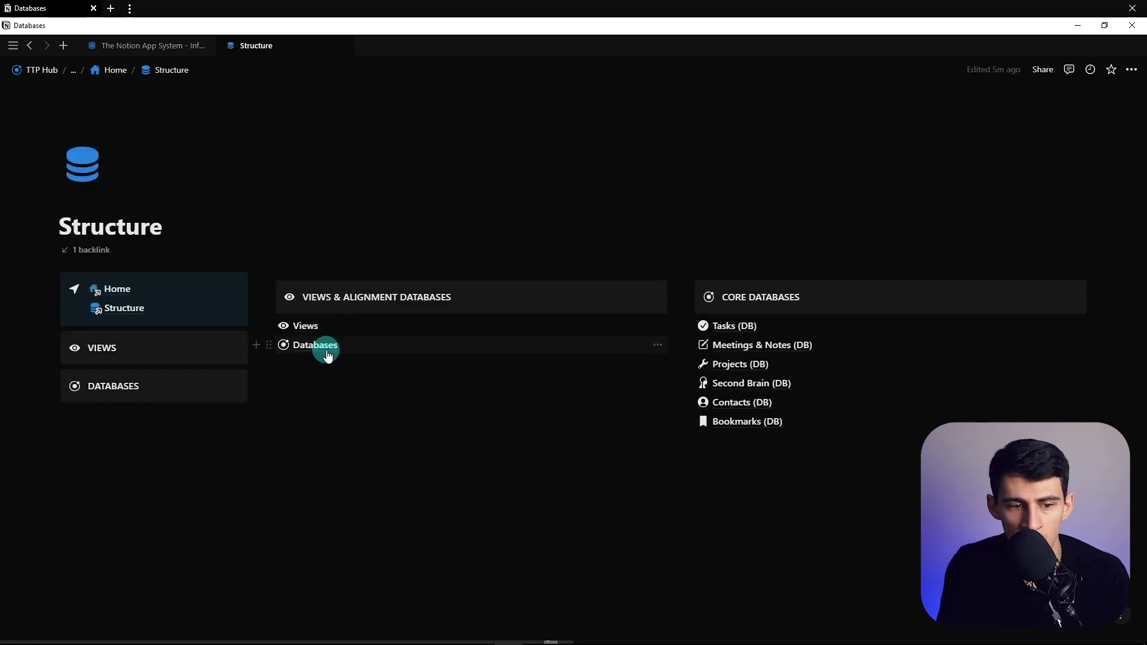
# Open the Databases page from Structure and turn it into a new table database
pyautogui.click(324, 350)
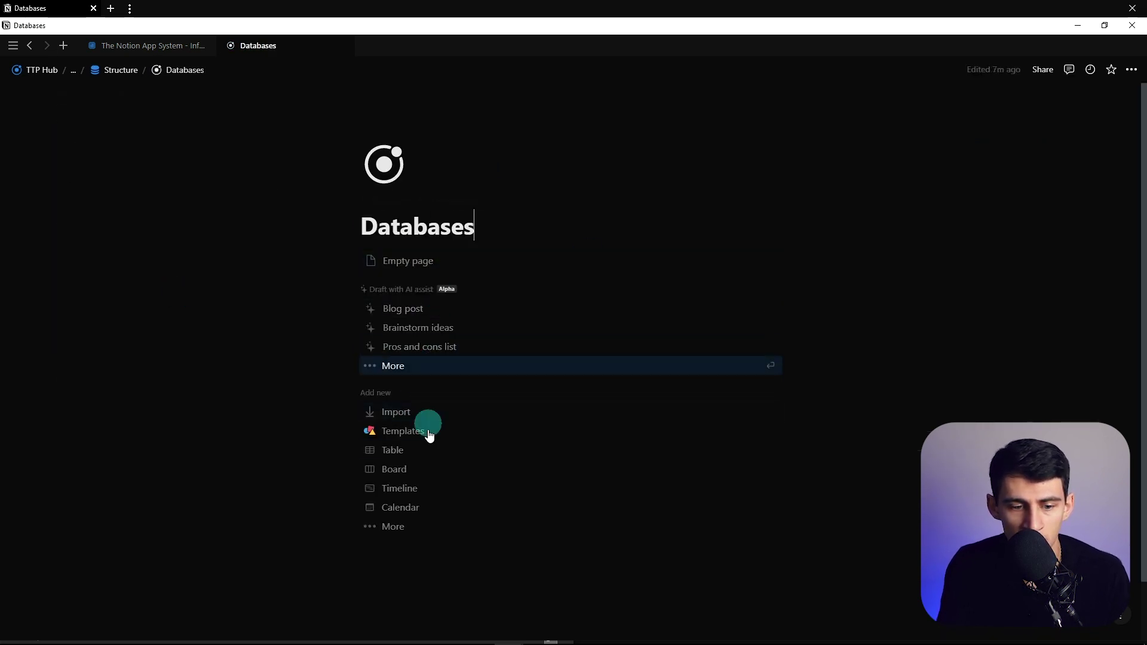
pyautogui.click(393, 450)
pyautogui.click(951, 376)
# Set the Databases page icon to the recently used ring with a centre dot and a small orbiting dot
pyautogui.click(80, 95)
pyautogui.click(69, 116)
pyautogui.click(53, 139)
pyautogui.click(20, 221)
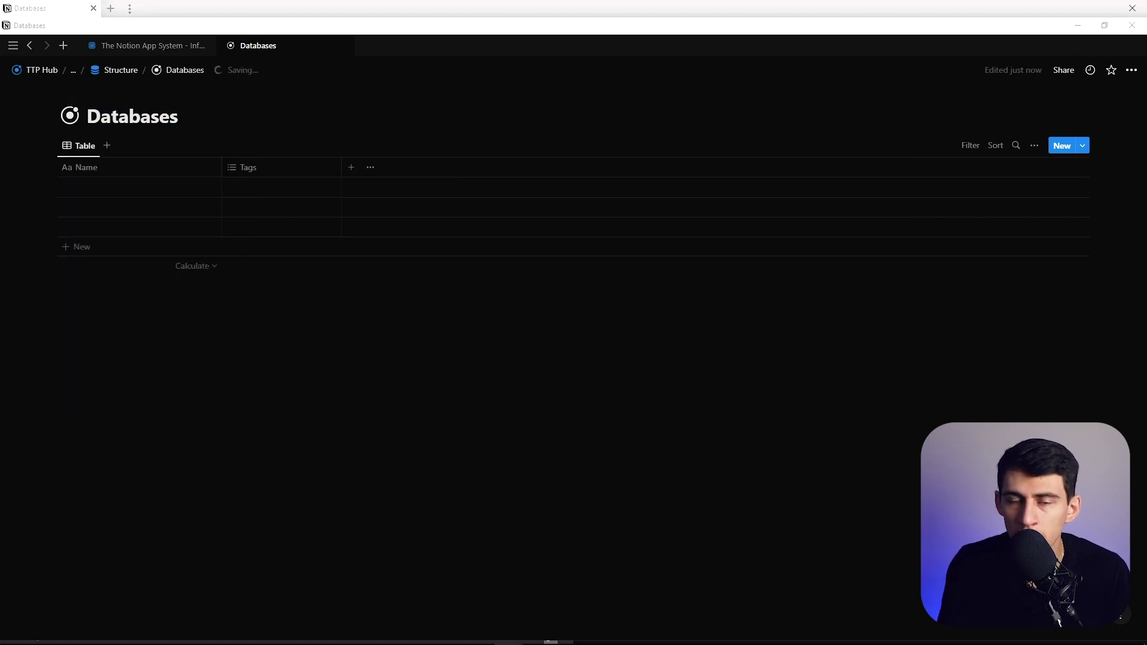
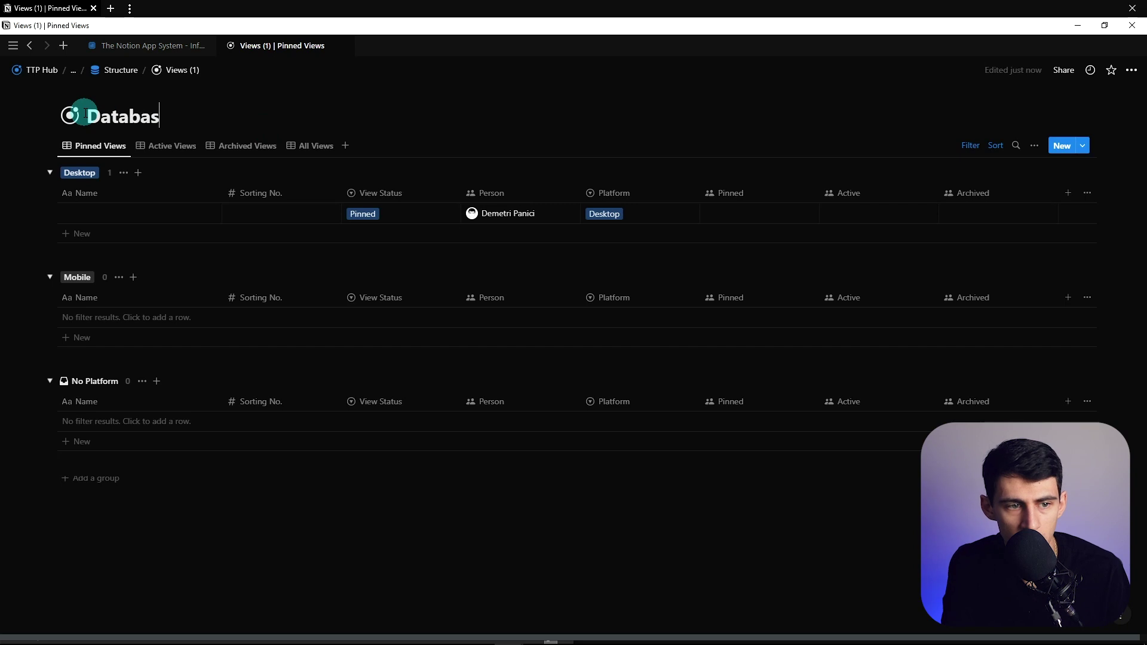
# Open the untitled entry and rename its Platform property to Database Type
pyautogui.click(192, 214)
pyautogui.moveTo(804, 217); pyautogui.dragTo(802, 323)
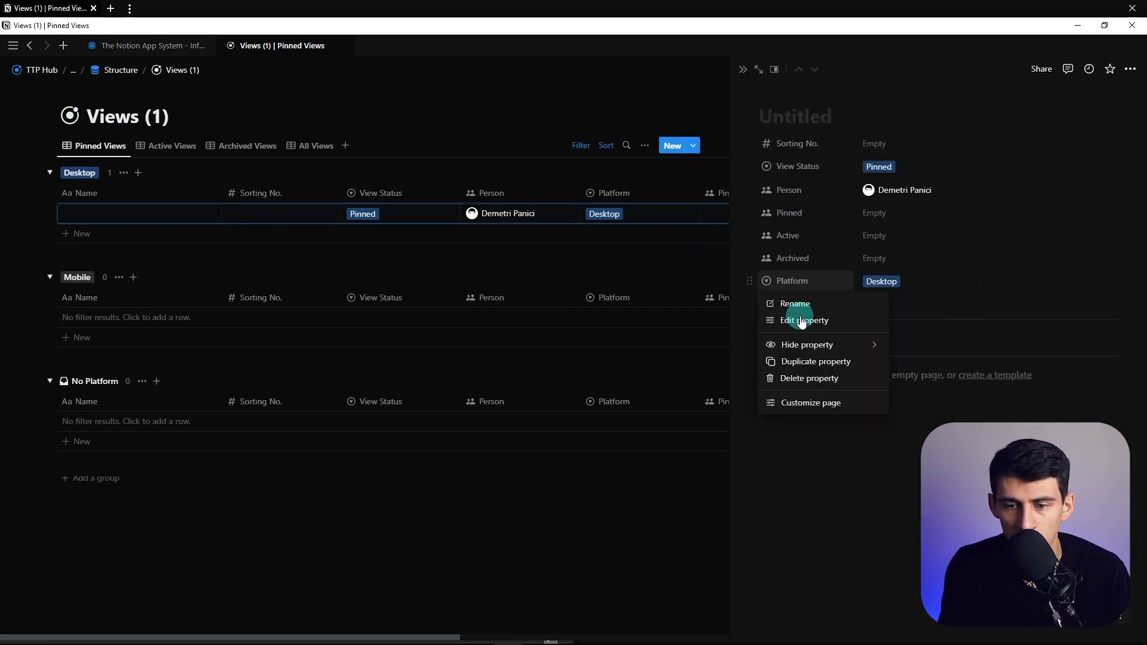
pyautogui.click(802, 321)
pyautogui.write('Database Type')
# Rename the Database Type options Desktop and Mobile to Area and Resource, and recolour Area red
pyautogui.click(891, 290)
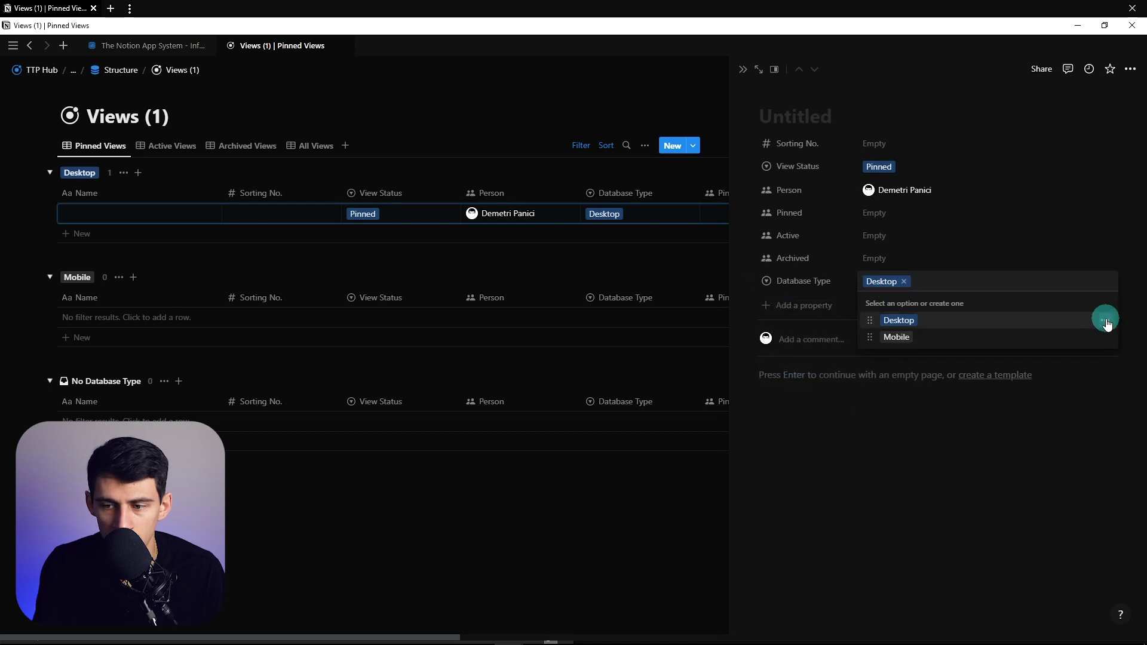
pyautogui.click(1105, 321)
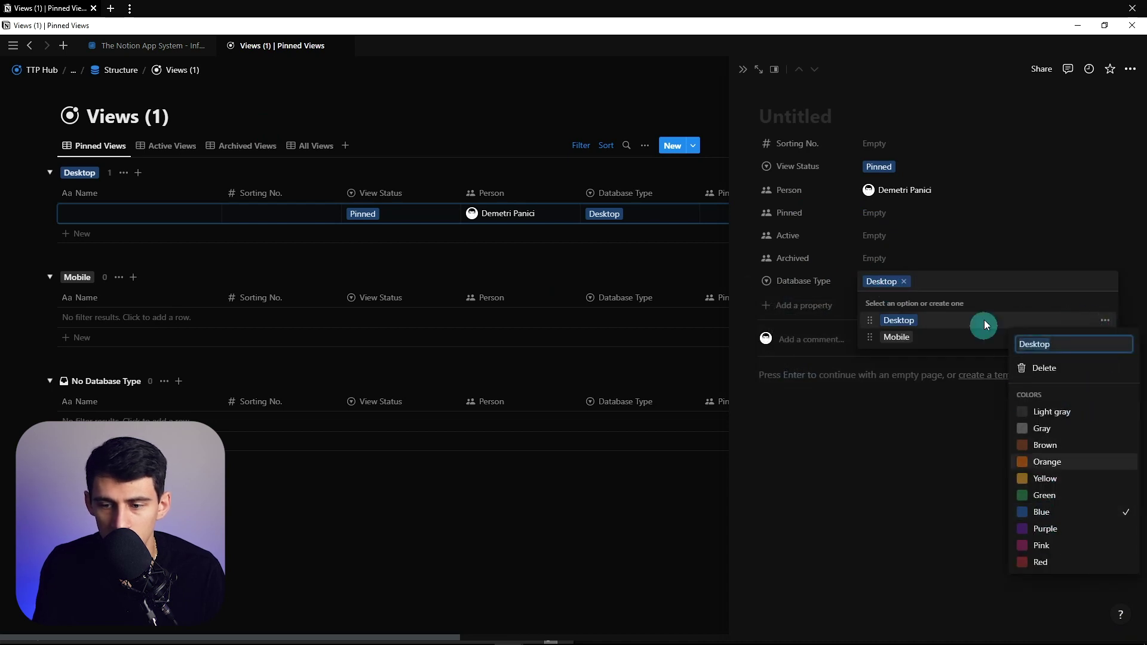
pyautogui.write('Areas')
pyautogui.press('Return')
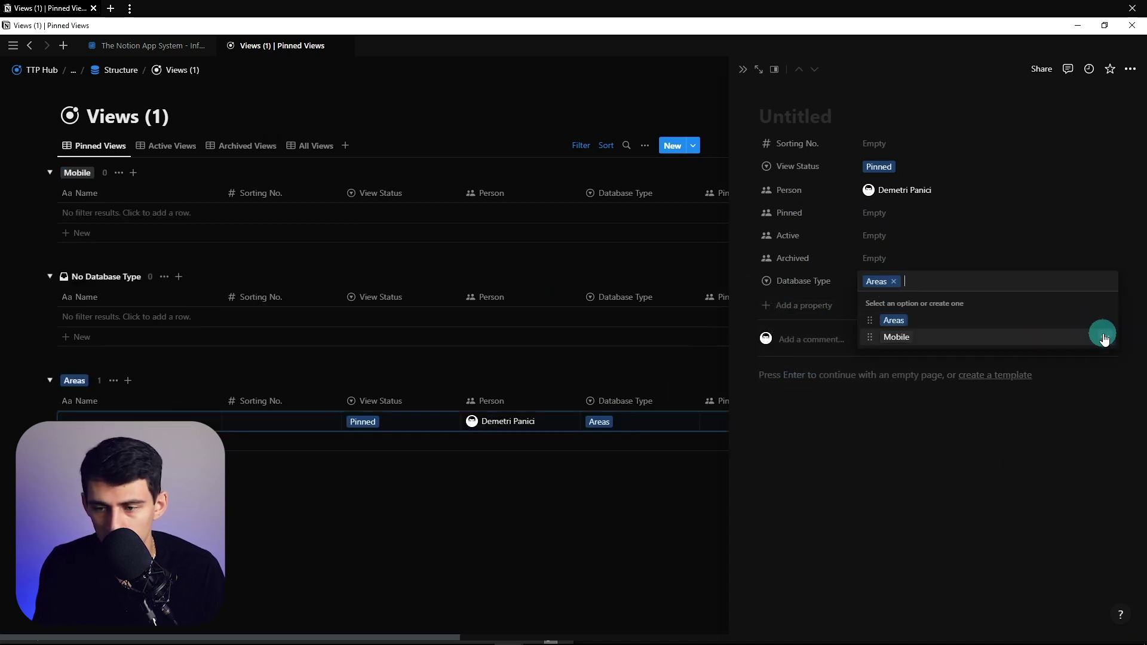
pyautogui.click(1104, 333)
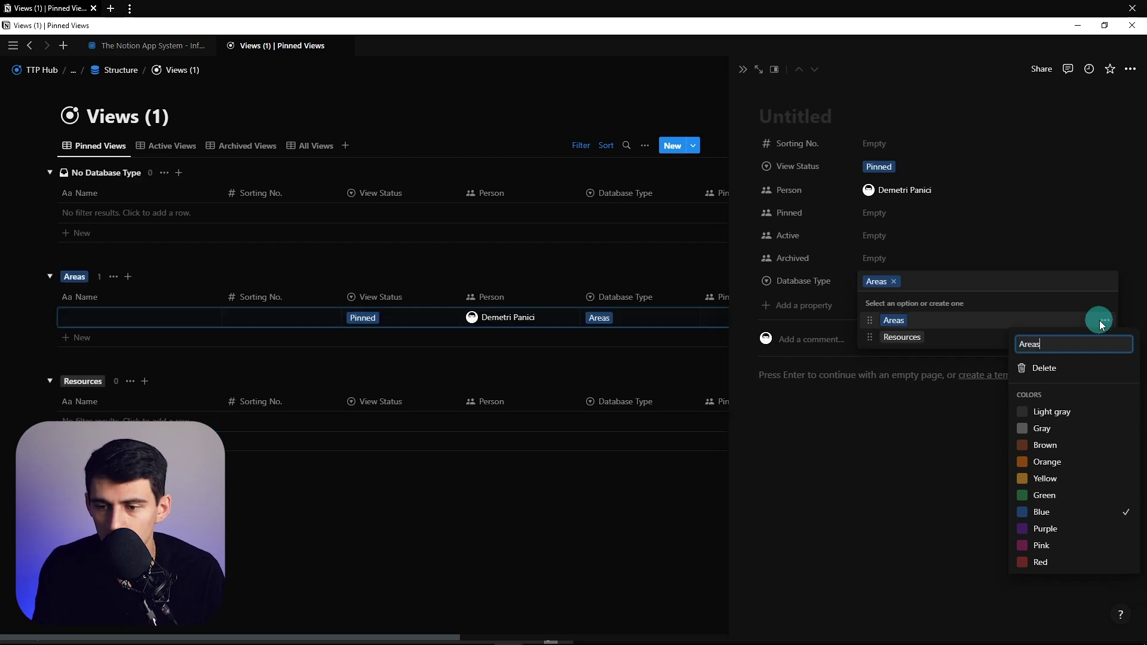
pyautogui.press('BackSpace')
pyautogui.press('Return')
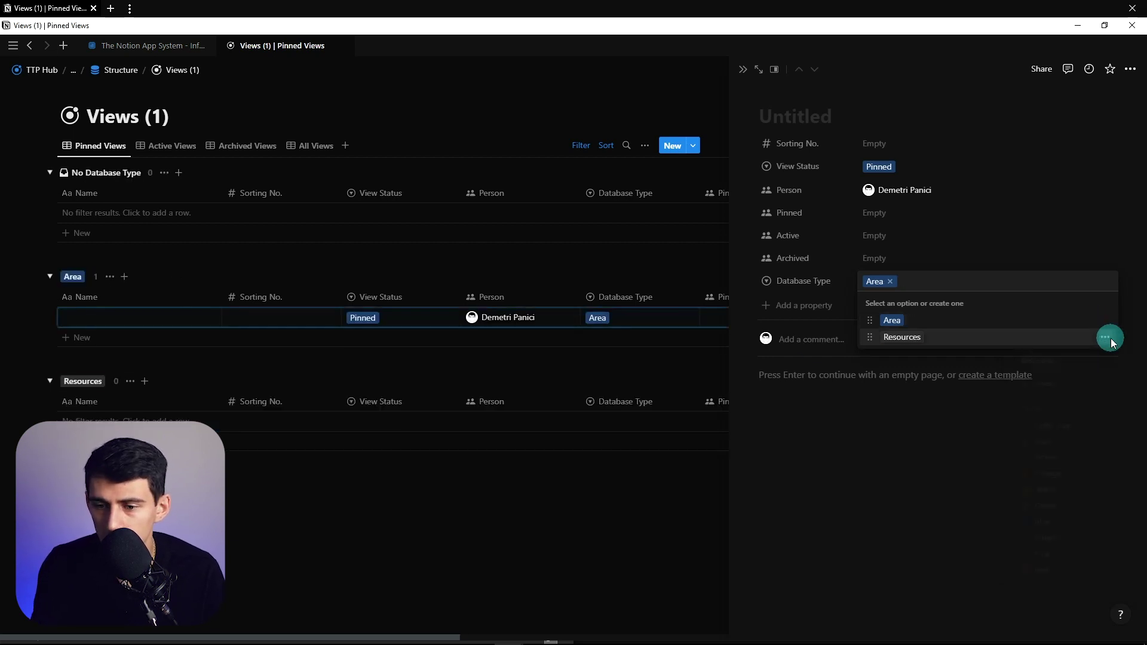
# Add a Files & media property named Cover Image and place it above Database Type
pyautogui.click(804, 305)
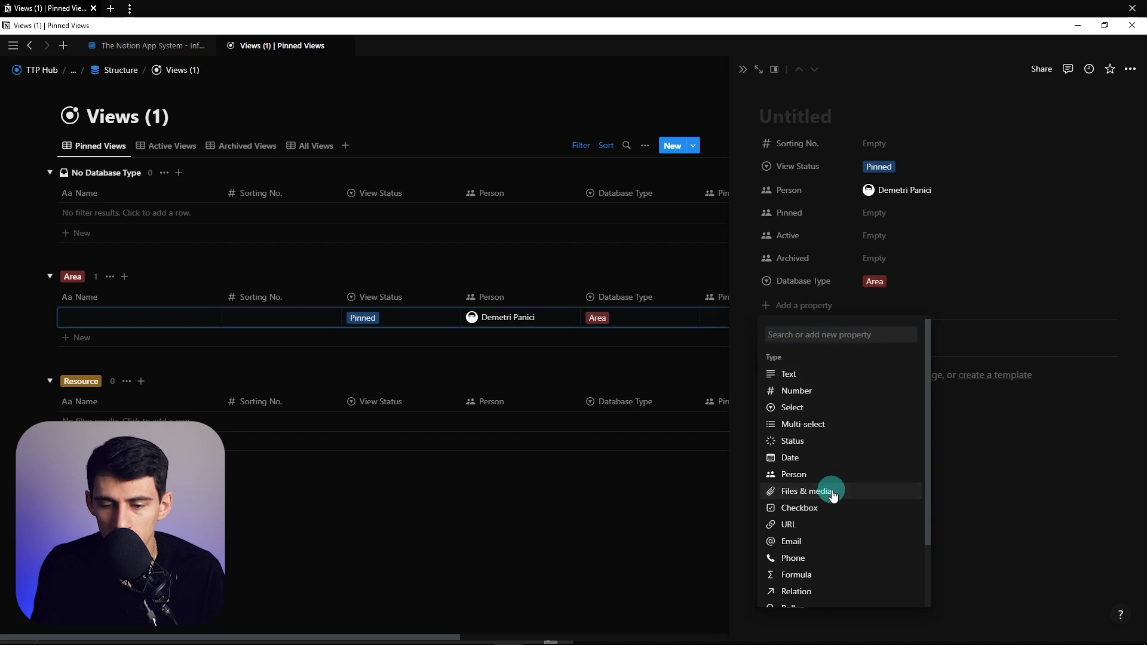
pyautogui.click(833, 491)
pyautogui.write('Cover Image')
pyautogui.click(815, 295)
pyautogui.moveTo(806, 304); pyautogui.dragTo(797, 279)
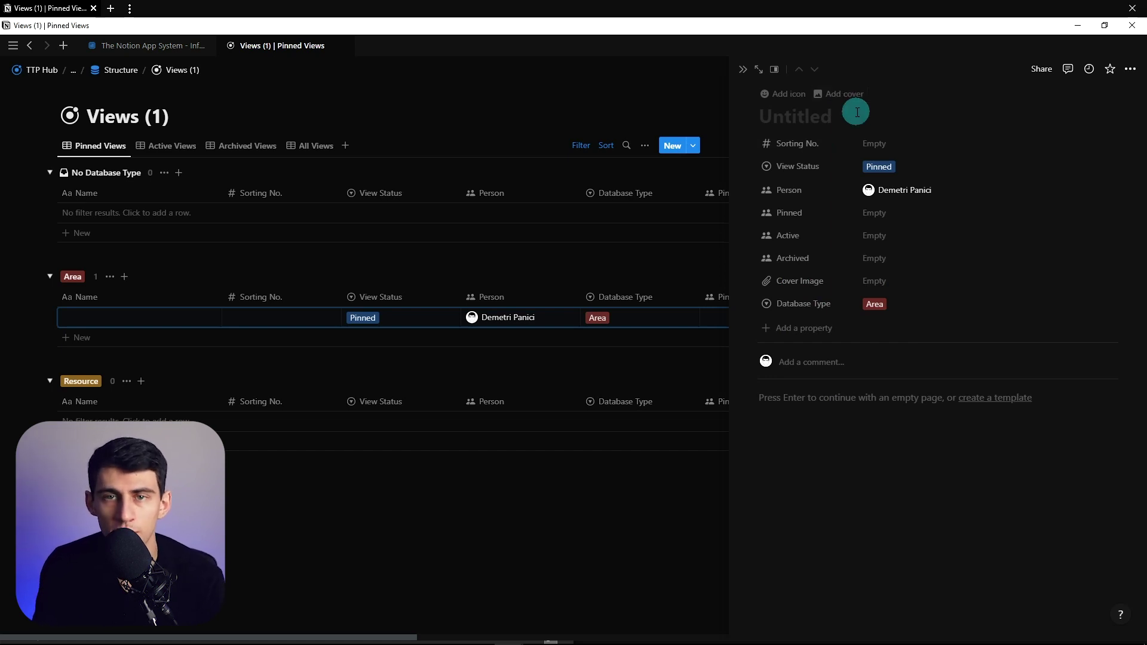
# Rename the View Status property to Database Status
pyautogui.click(802, 165)
pyautogui.click(797, 186)
pyautogui.write('D')
pyautogui.write('atabase')
pyautogui.press('Return')
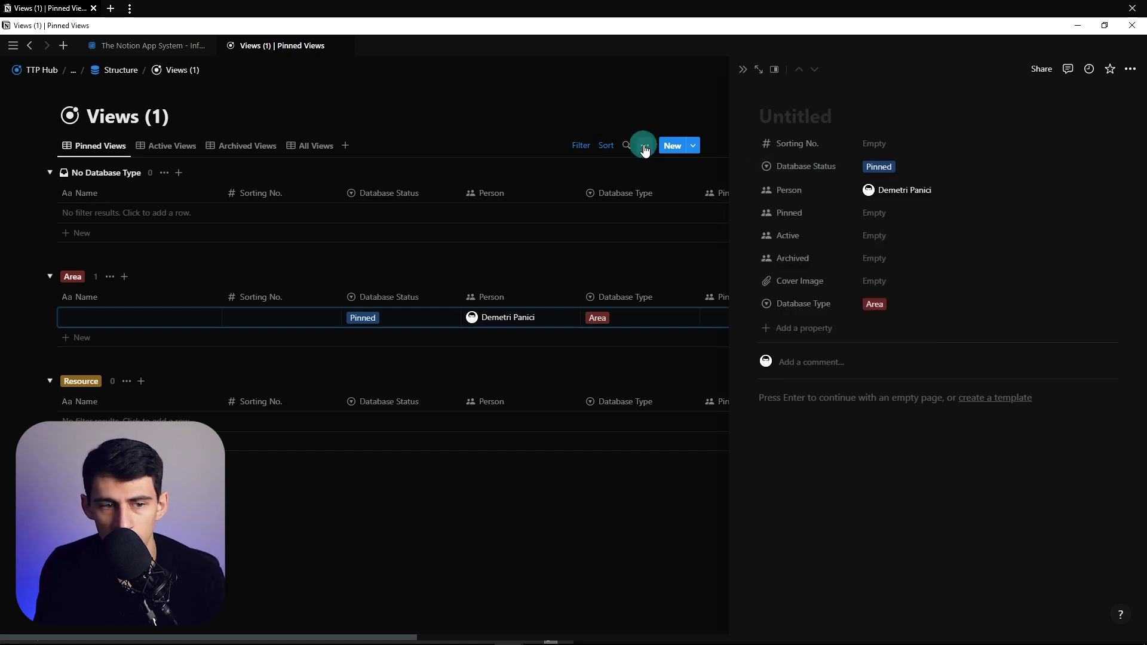
# Set the Pinned Views grouping to none and close the entry's side page
pyautogui.click(645, 146)
pyautogui.click(613, 292)
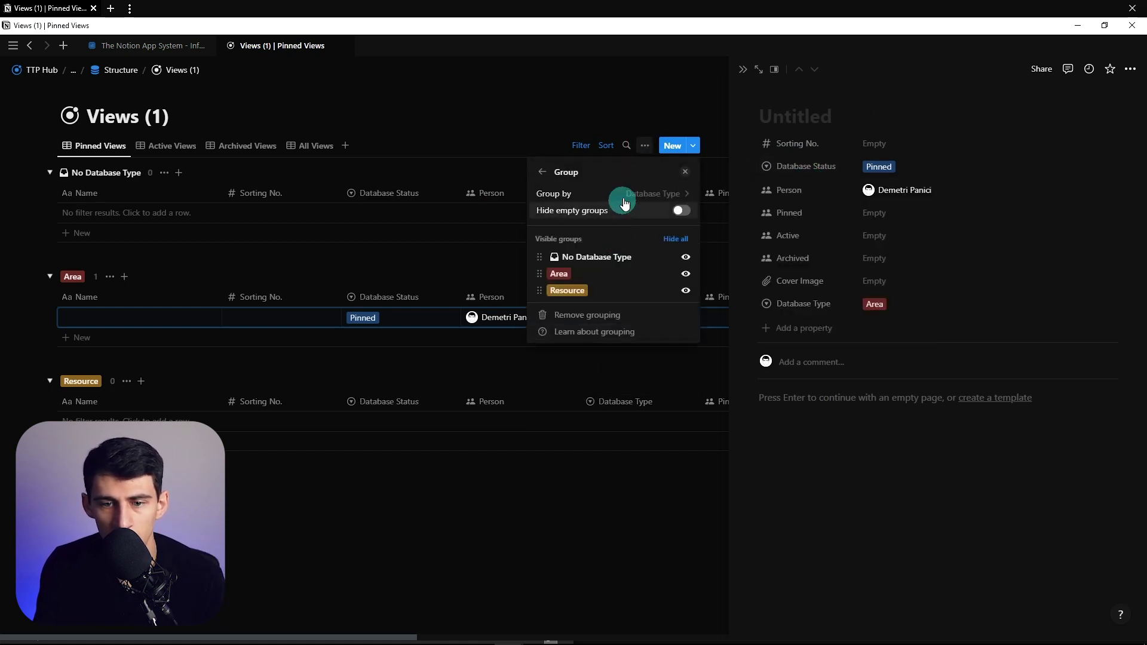
pyautogui.click(658, 193)
pyautogui.click(652, 218)
pyautogui.click(709, 82)
# Rename the views Pinned Databases, Active Databases, Archived Databases and All Databases, and retitle the database Databases
pyautogui.click(115, 147)
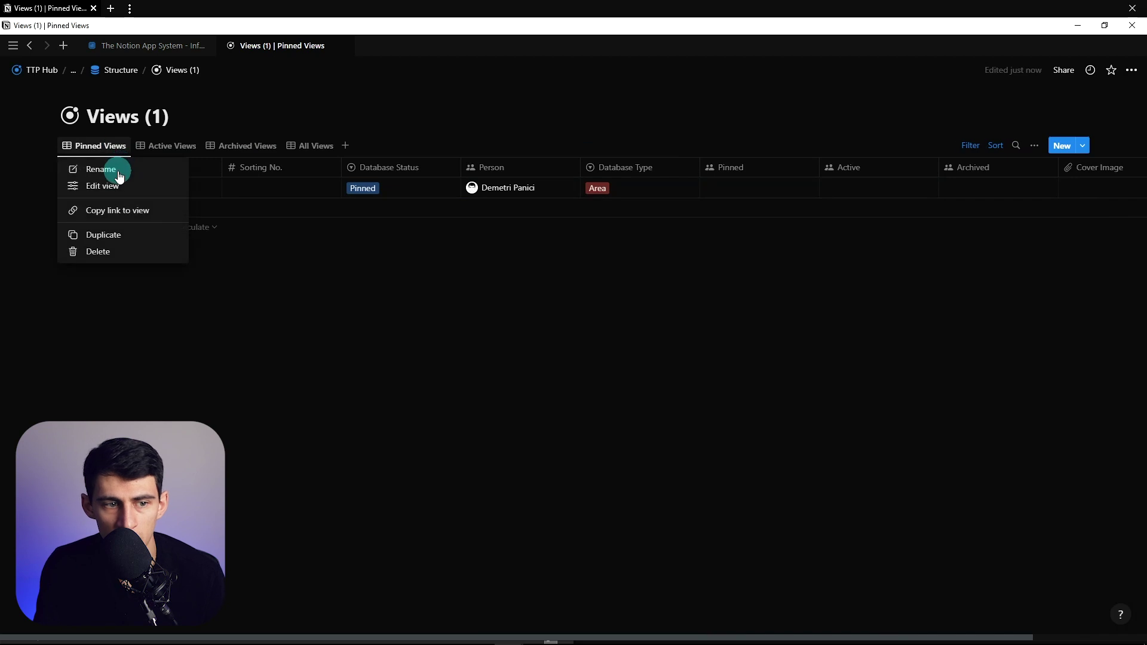
pyautogui.click(118, 171)
pyautogui.write('Pinned Databases')
pyautogui.click(159, 149)
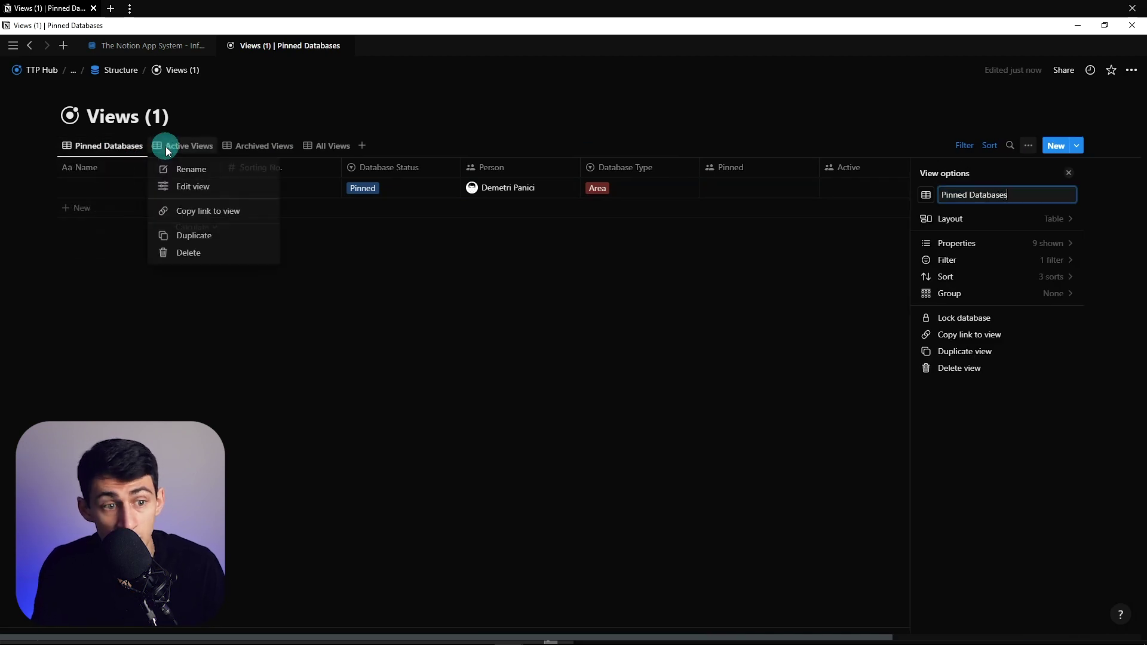
pyautogui.write('Datab')
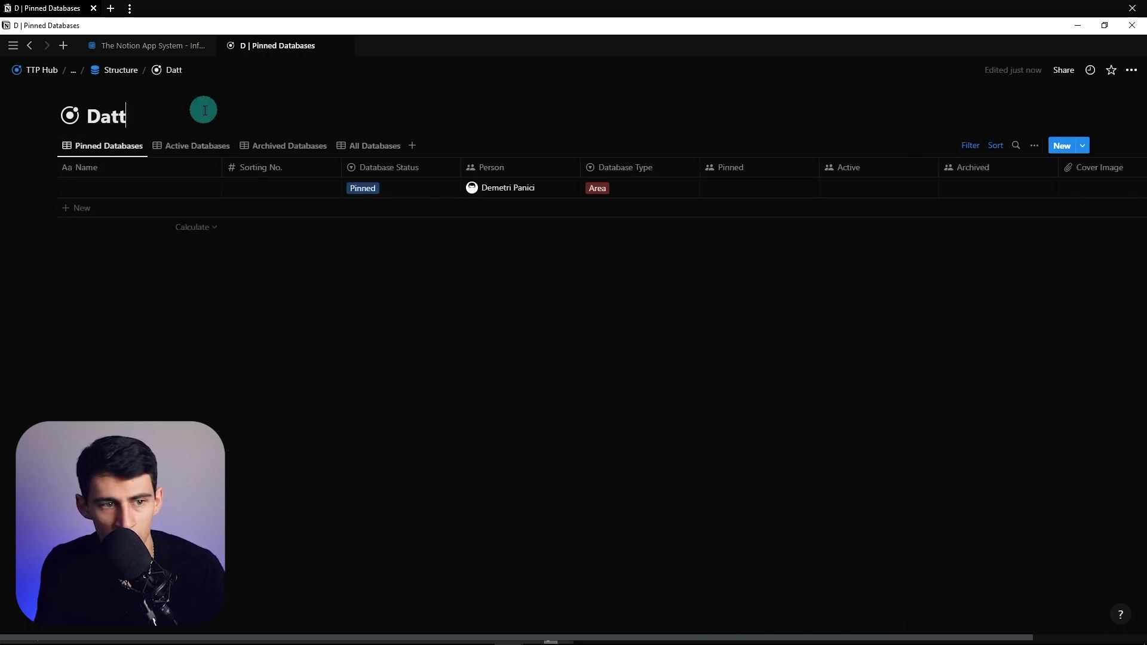
# Paste a link to the Views database under the VIEWS callout on Structure as a linked view copying Pinned Views
pyautogui.rightClick(308, 325)
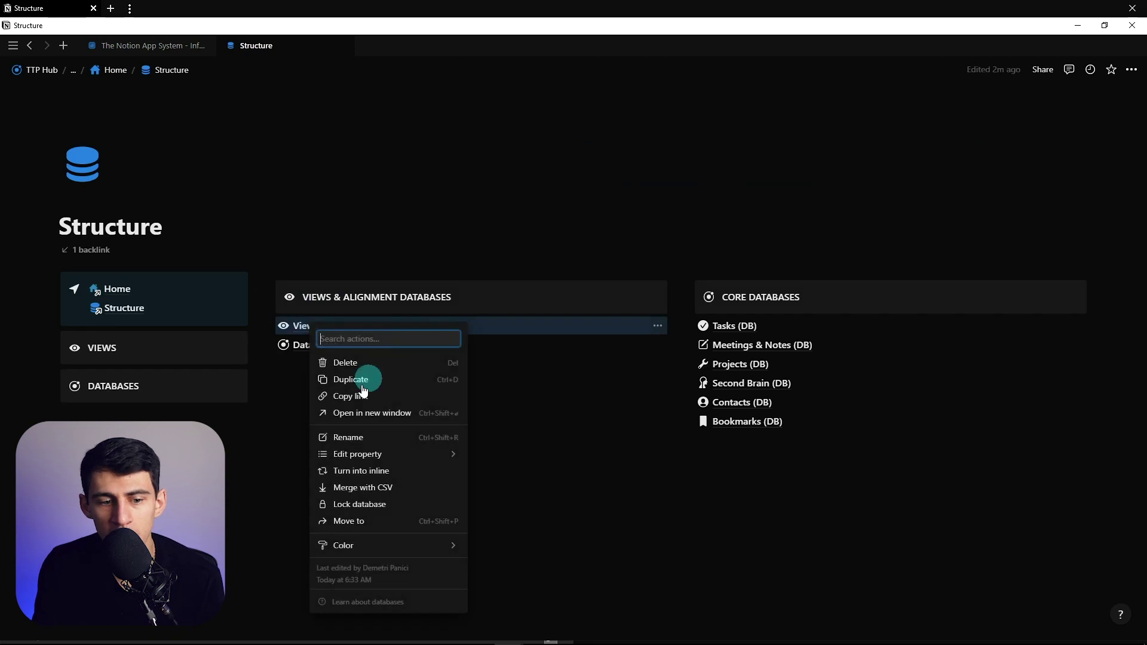
pyautogui.click(352, 394)
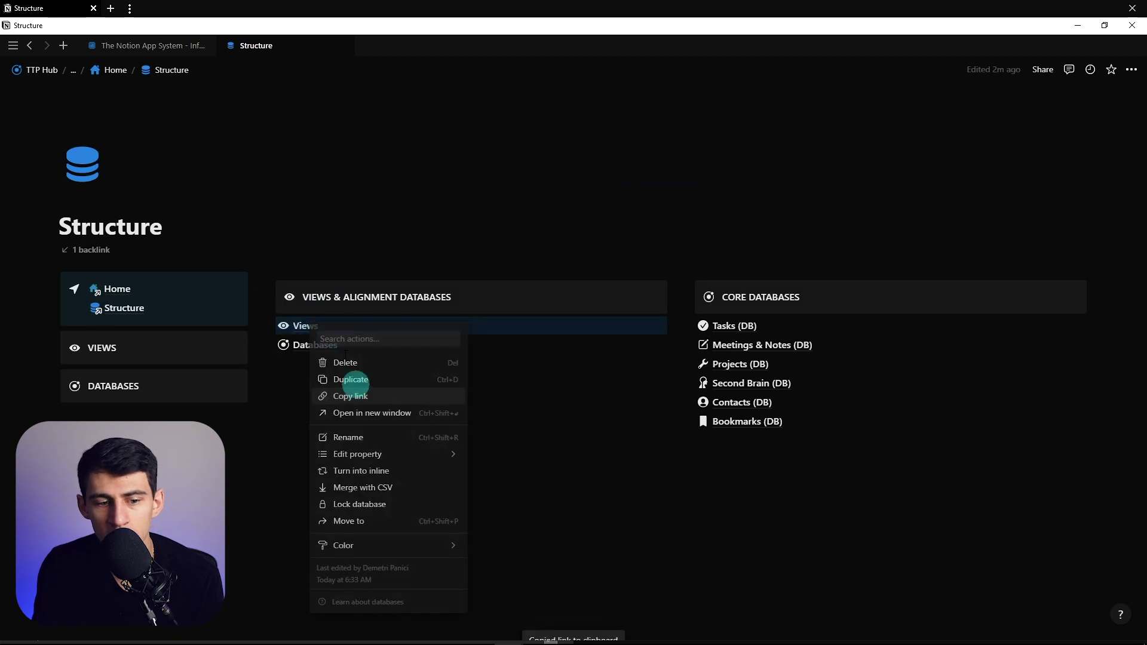
pyautogui.click(108, 356)
pyautogui.press('Return')
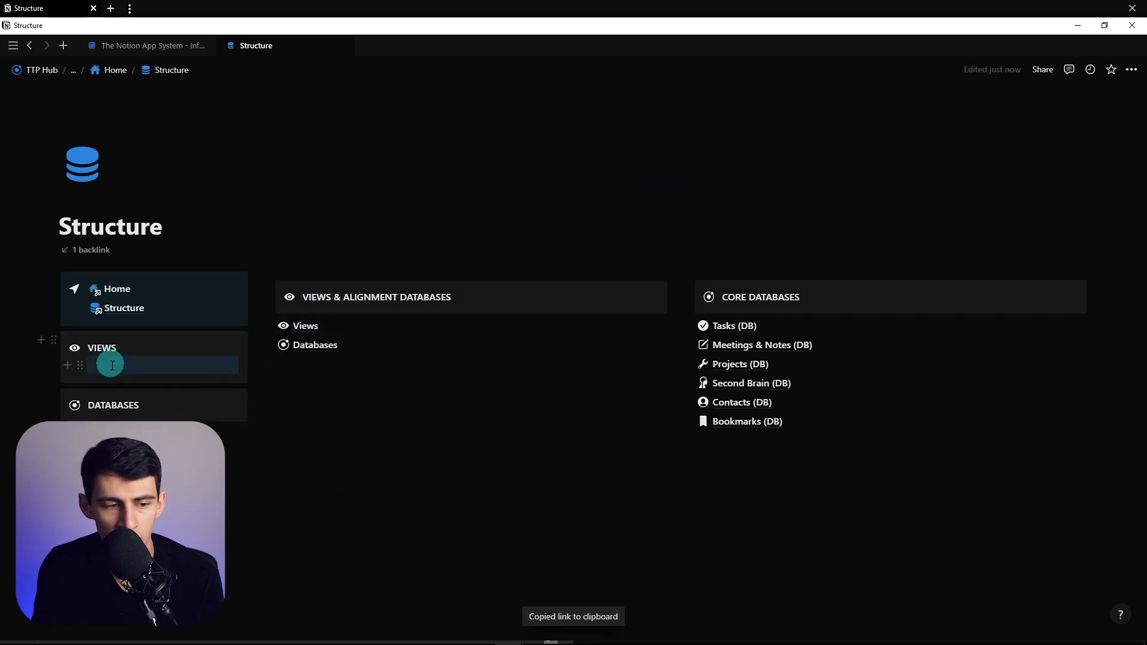
pyautogui.hotkey('ctrl', 'v')
pyautogui.click(594, 492)
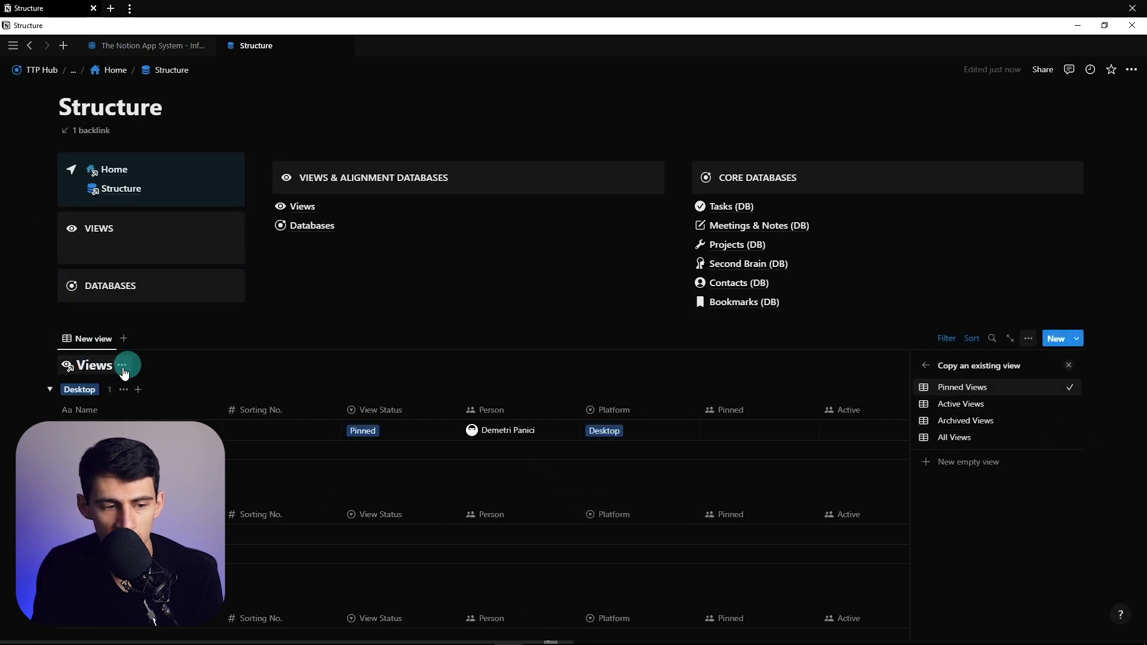
# Hide the linked database's title, move it into the VIEWS callout and remove the empty line beneath it
pyautogui.click(122, 366)
pyautogui.click(115, 420)
pyautogui.moveTo(49, 338); pyautogui.dragTo(87, 242)
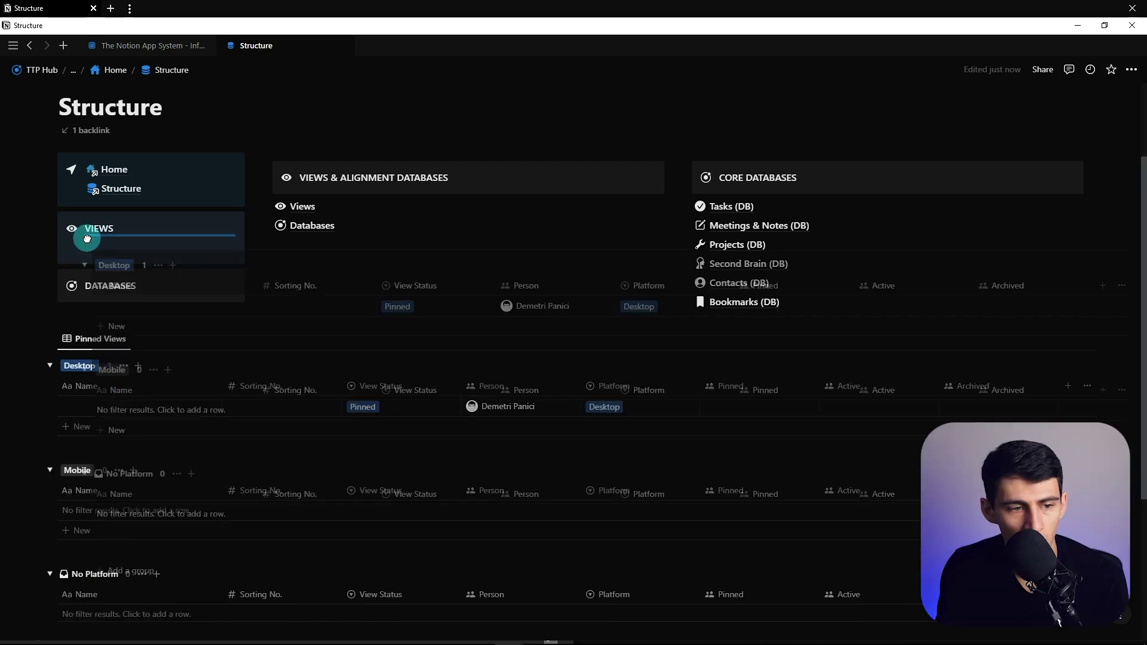
pyautogui.scroll(-3, 89, 248)
pyautogui.click(103, 408)
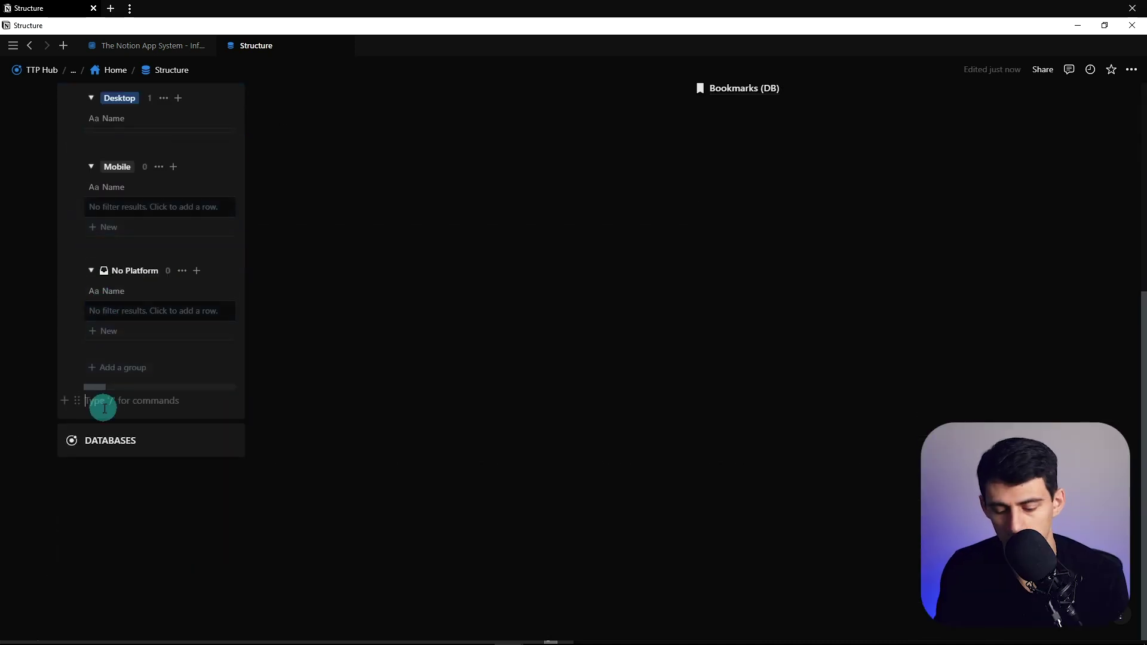
pyautogui.scroll(5, 104, 409)
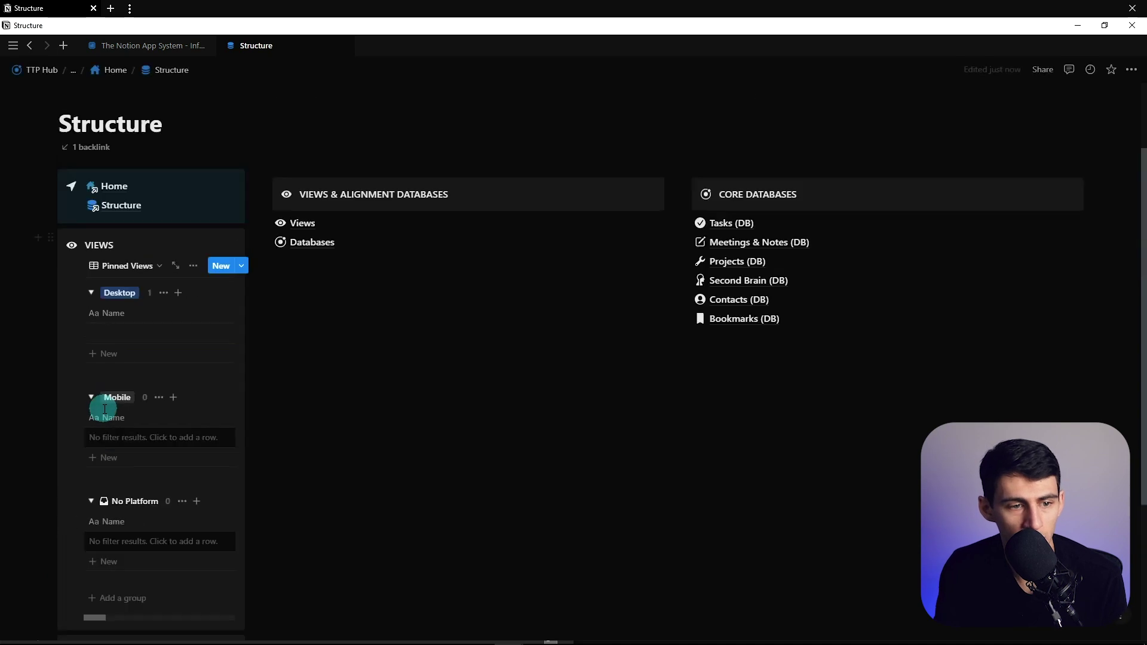
# Switch the linked Pinned Views to a list layout and remove its Platform grouping
pyautogui.click(195, 369)
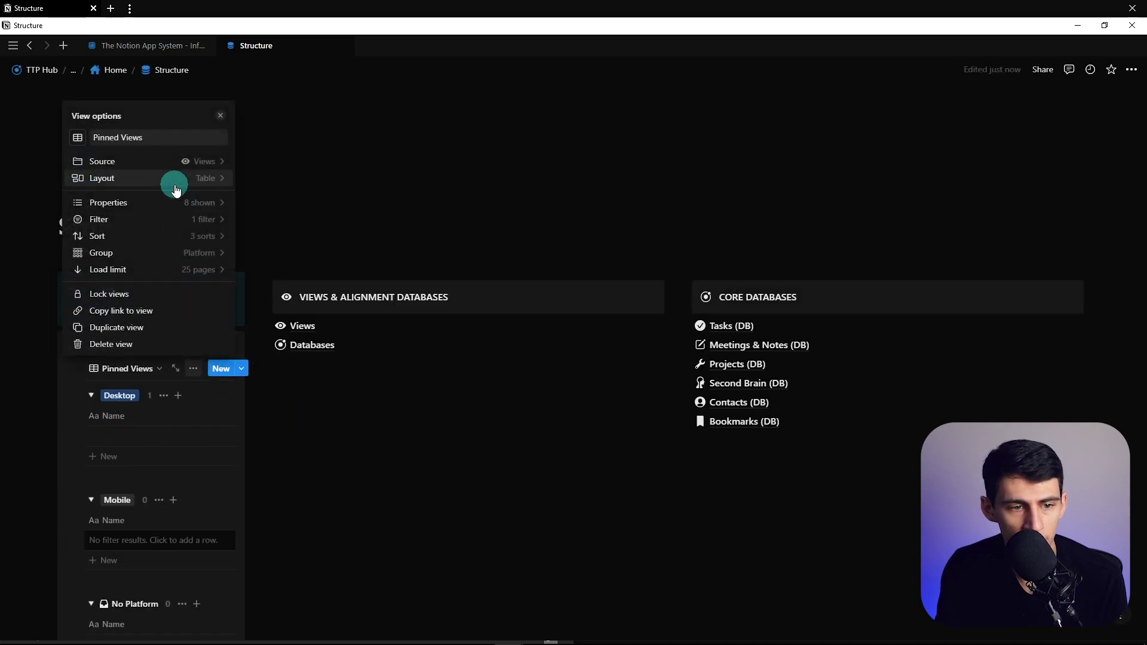
pyautogui.click(171, 179)
pyautogui.click(149, 242)
pyautogui.click(77, 168)
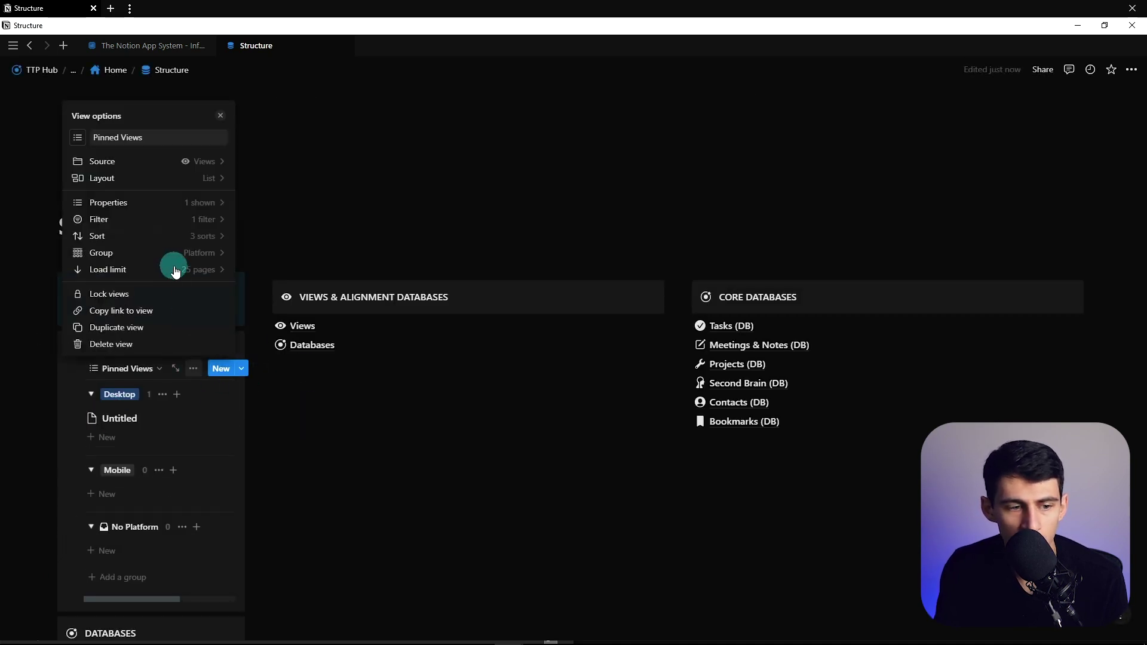
pyautogui.click(147, 253)
# Wrap the linked view's View Status filter rule in two nested groups and duplicate the rule in the inner group
pyautogui.click(193, 368)
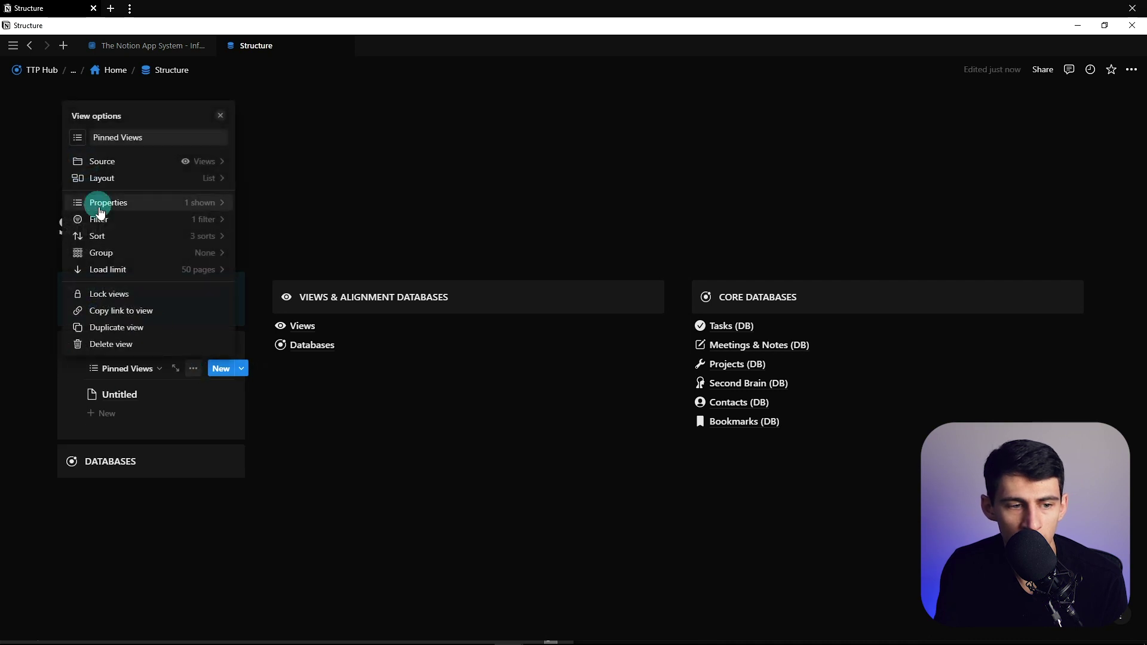
pyautogui.click(99, 219)
pyautogui.click(113, 315)
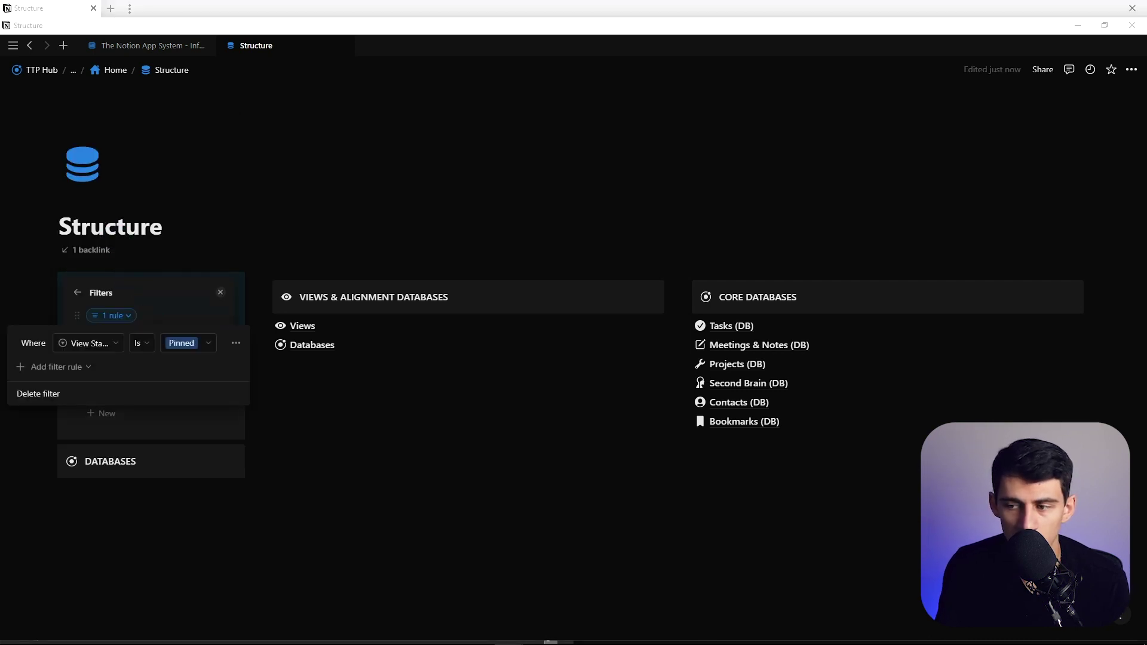
pyautogui.click(236, 343)
pyautogui.click(255, 398)
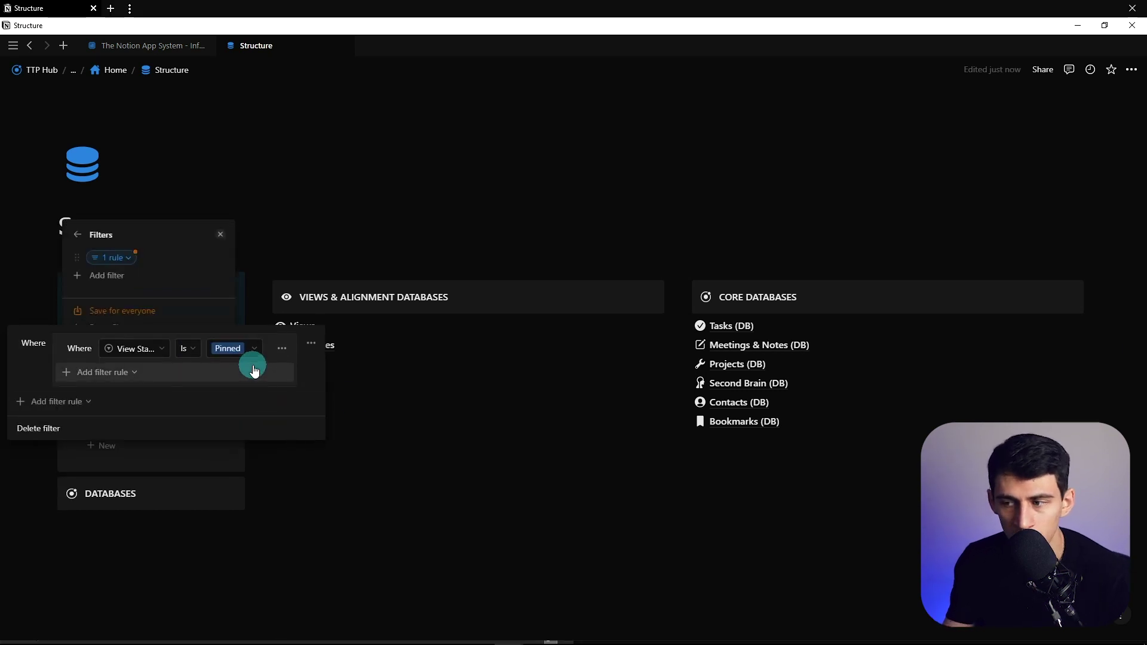
pyautogui.click(268, 403)
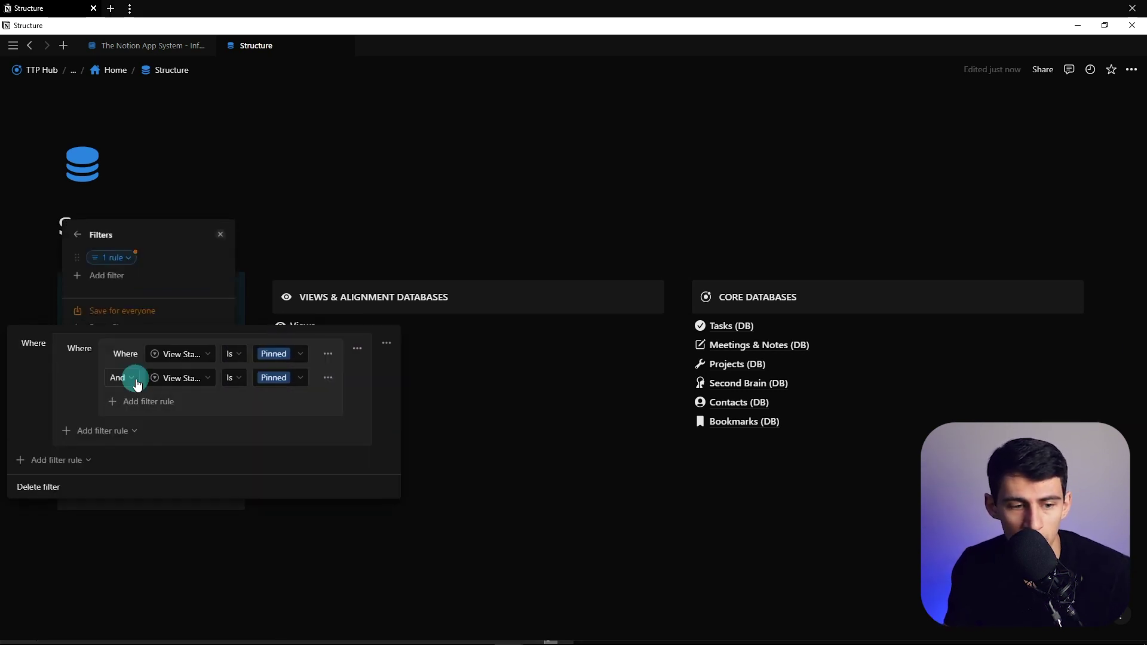
# Join the inner group's rules with Or and change the duplicate rule to Pinned contains Me
pyautogui.click(178, 379)
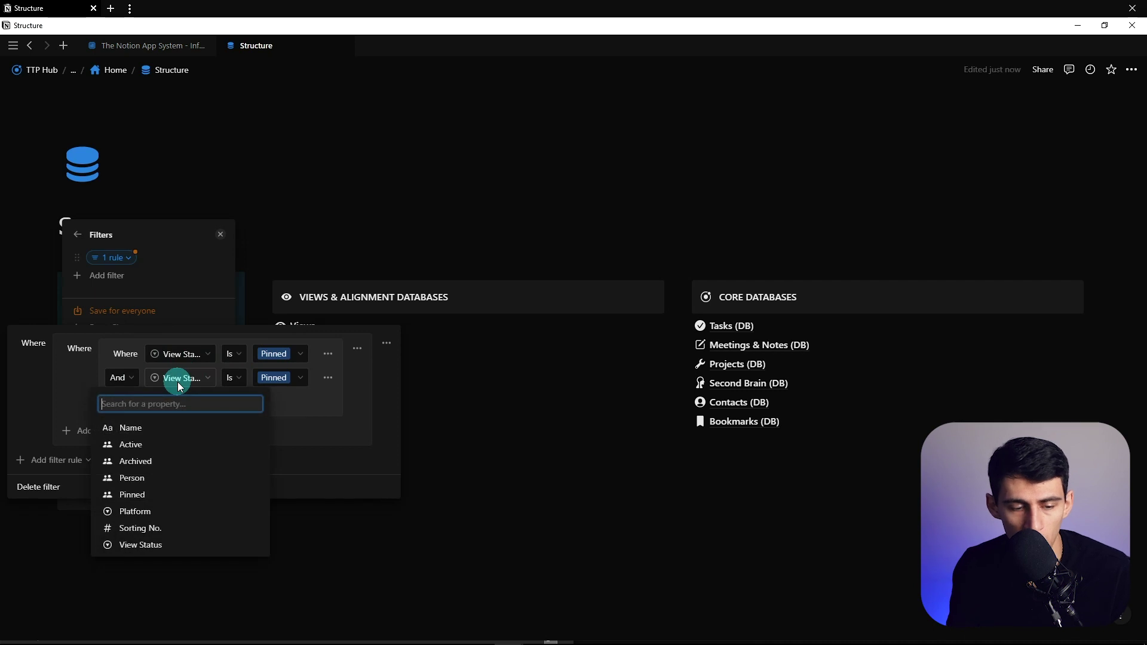
pyautogui.click(120, 378)
pyautogui.click(120, 378)
pyautogui.click(119, 417)
pyautogui.click(203, 379)
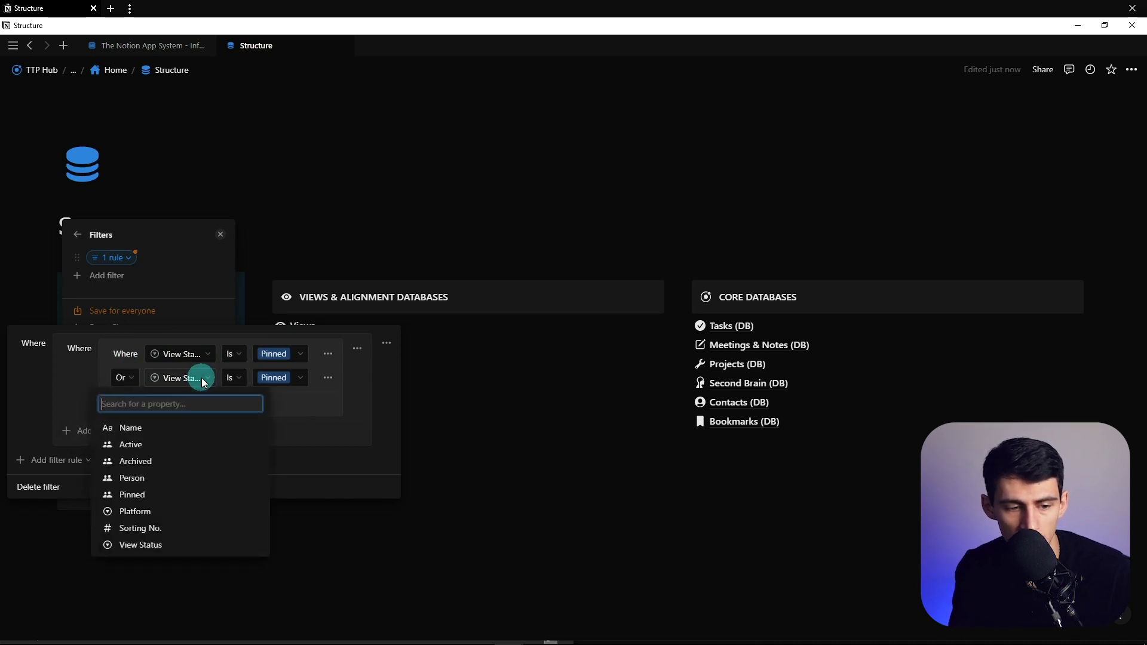
pyautogui.press('Down')
pyautogui.press('Down')
pyautogui.press('Down')
pyautogui.press('Down')
pyautogui.press('Return')
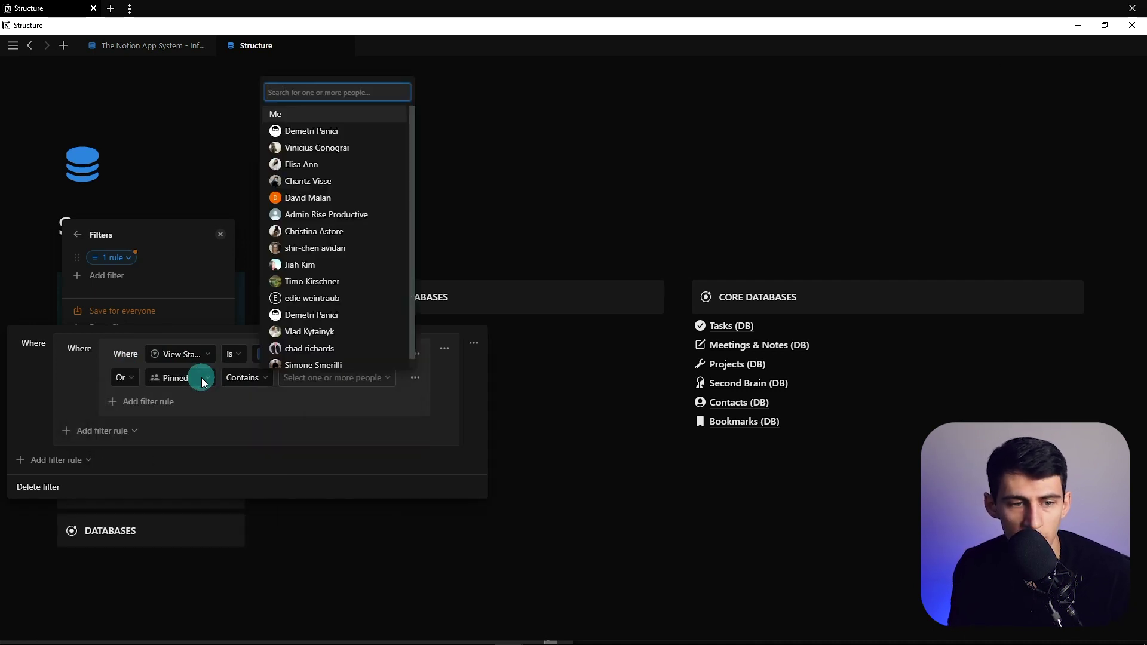
pyautogui.write('me')
pyautogui.press('Return')
pyautogui.click(154, 402)
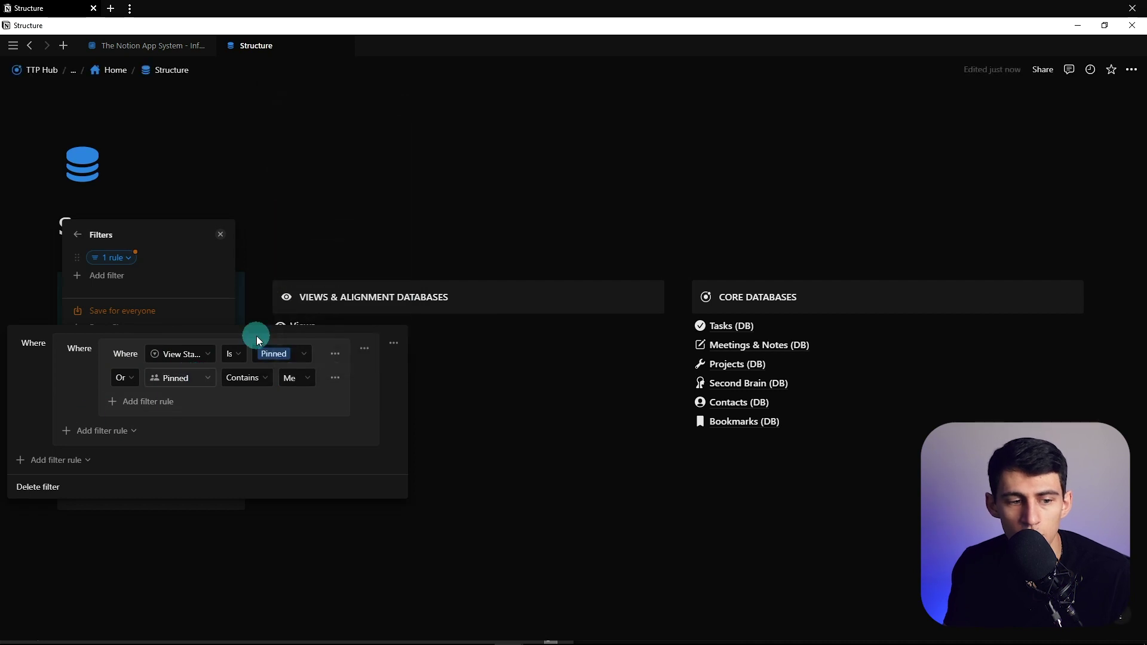
# Add a rule to the middle filter group requiring that Active does not contain Me
pyautogui.click(120, 431)
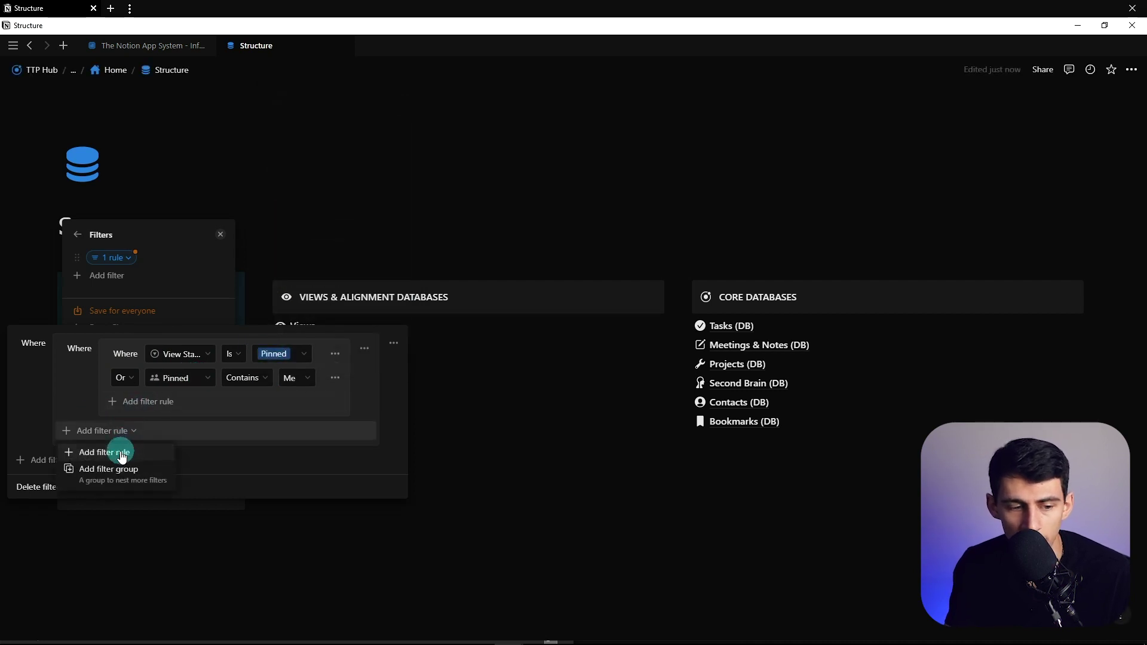
pyautogui.click(121, 452)
pyautogui.click(81, 432)
pyautogui.click(78, 463)
pyautogui.click(152, 426)
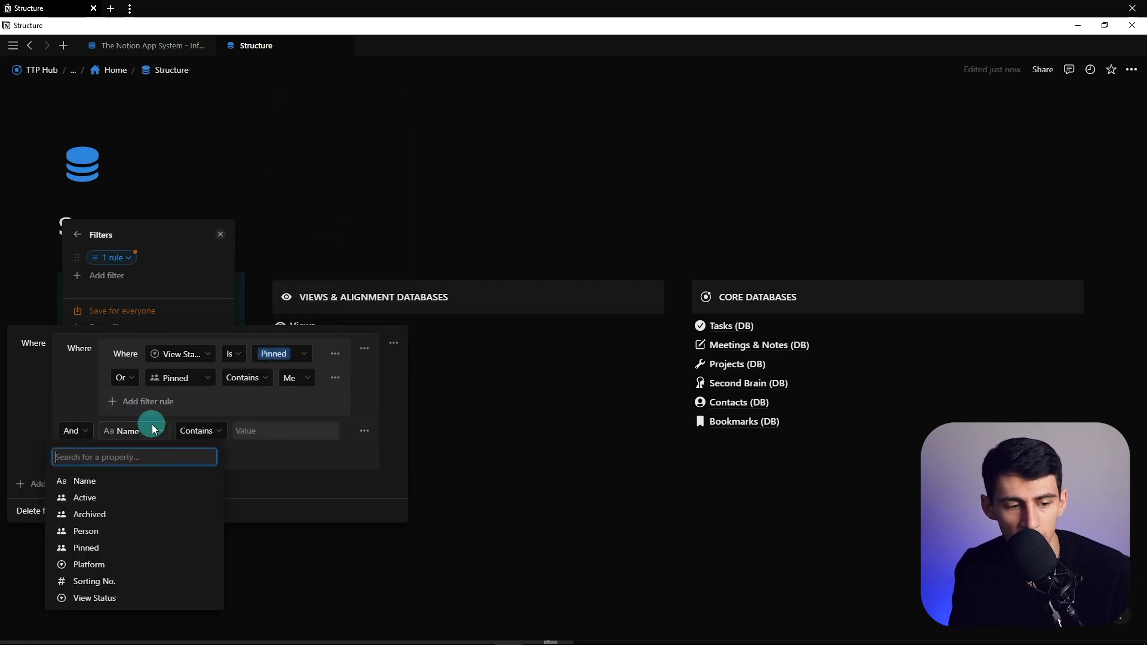
pyautogui.write('act')
pyautogui.press('Return')
pyautogui.click(222, 431)
pyautogui.click(179, 469)
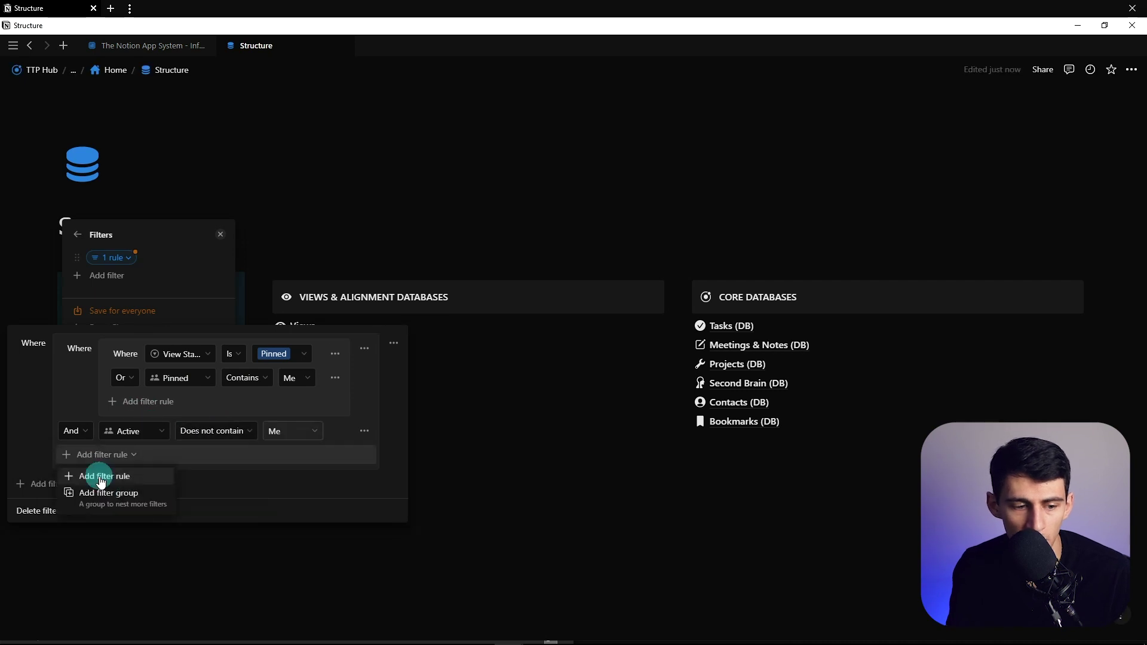
# Add another rule to the middle filter group requiring that Archived does not contain Me
pyautogui.click(101, 477)
pyautogui.click(106, 459)
pyautogui.write('arch')
pyautogui.press('Return')
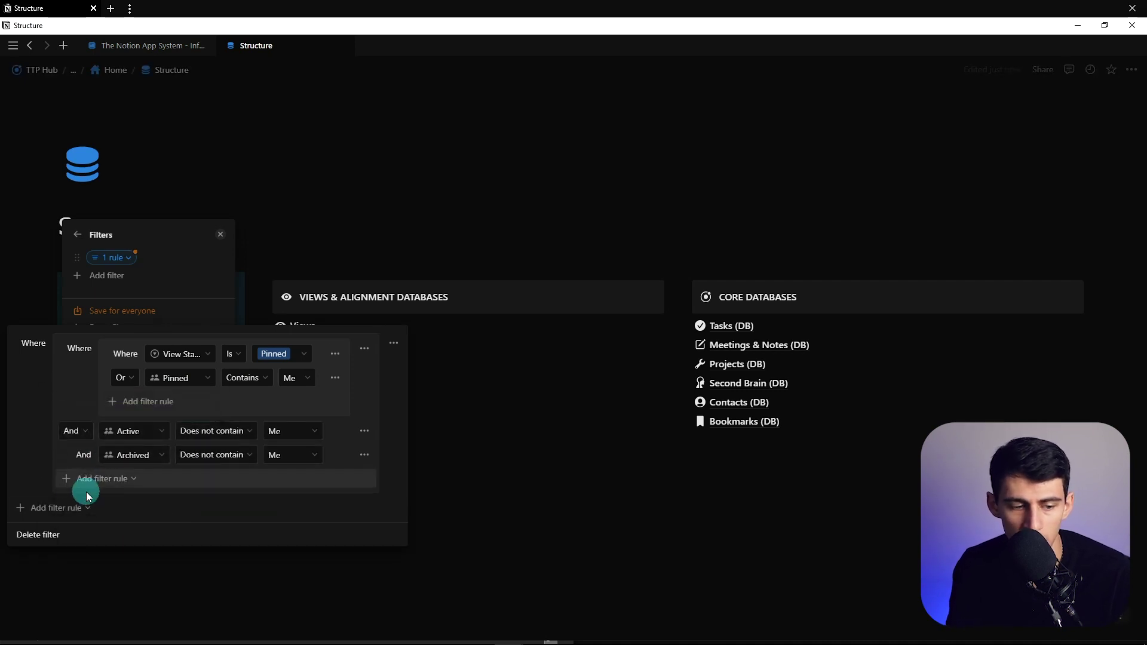
# Add an outermost filter rule requiring that Person contains Me
pyautogui.click(72, 508)
pyautogui.click(64, 526)
pyautogui.click(84, 509)
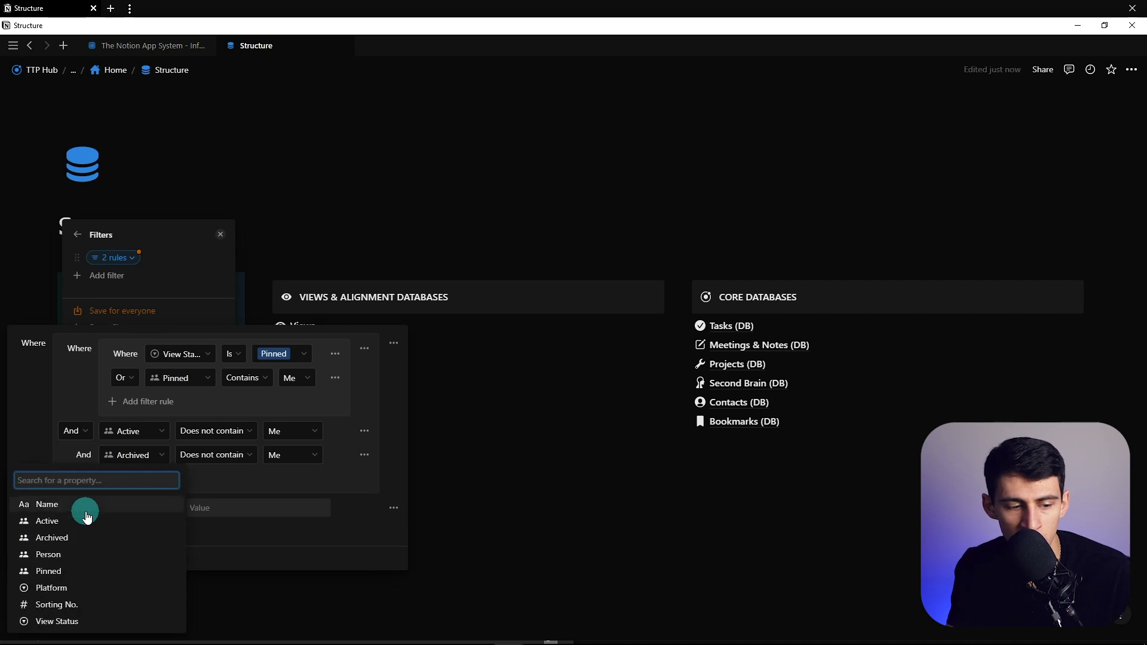
pyautogui.write('peo')
pyautogui.press('Return')
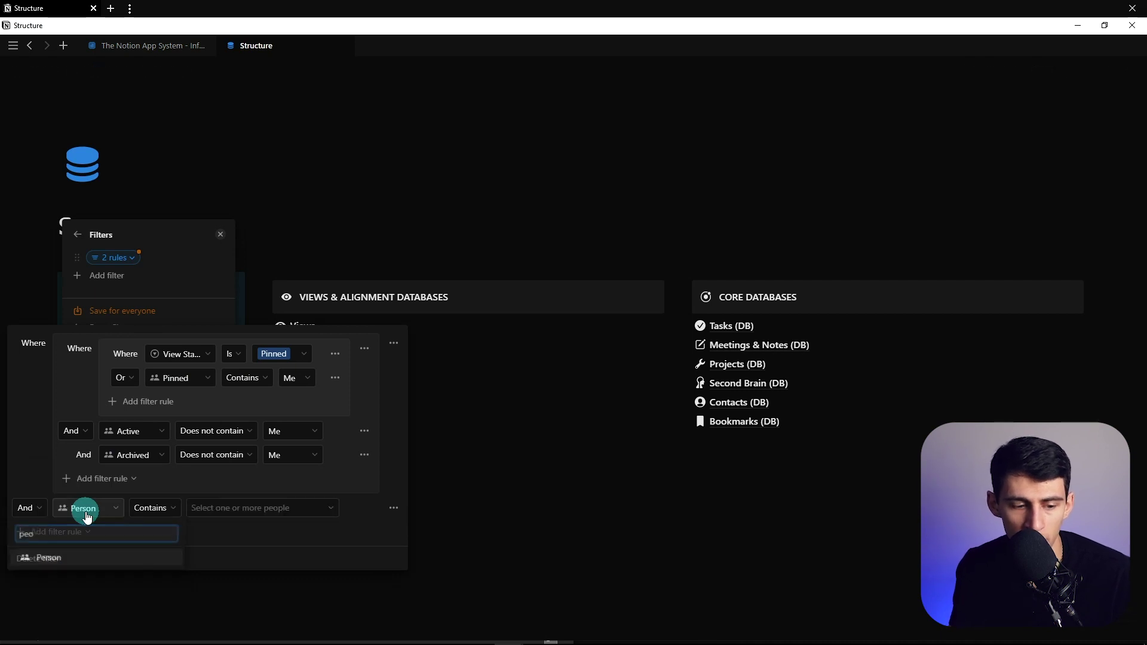
# Add an outermost filter rule requiring that Platform is Desktop
pyautogui.click(54, 532)
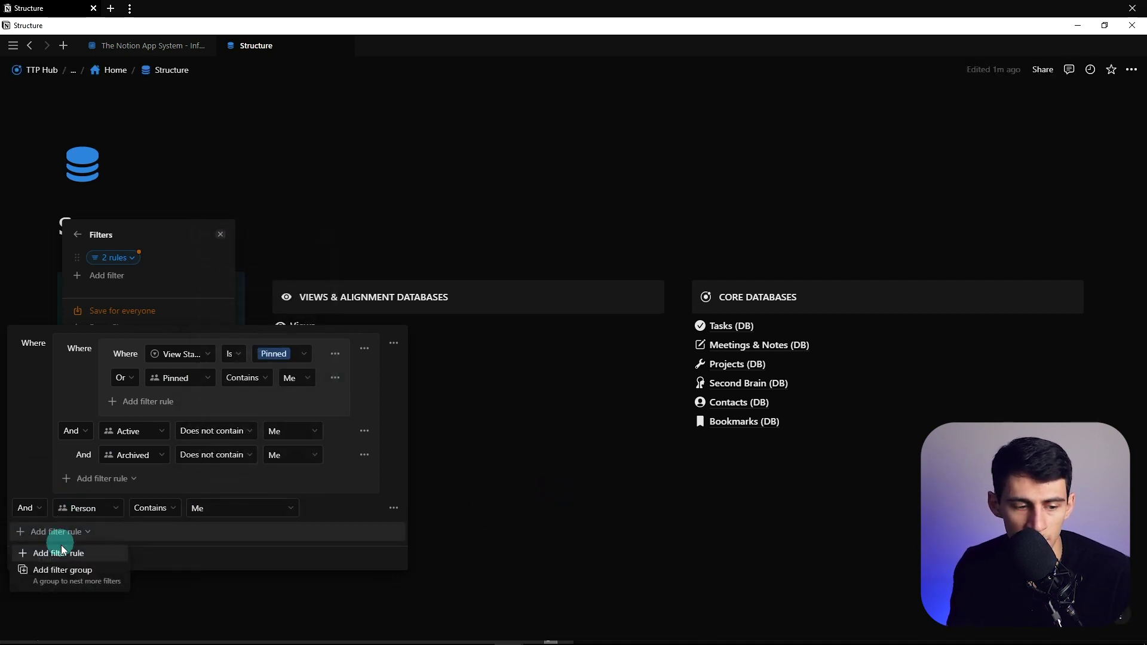
pyautogui.click(56, 550)
pyautogui.click(85, 534)
pyautogui.write('plat')
pyautogui.press('Return')
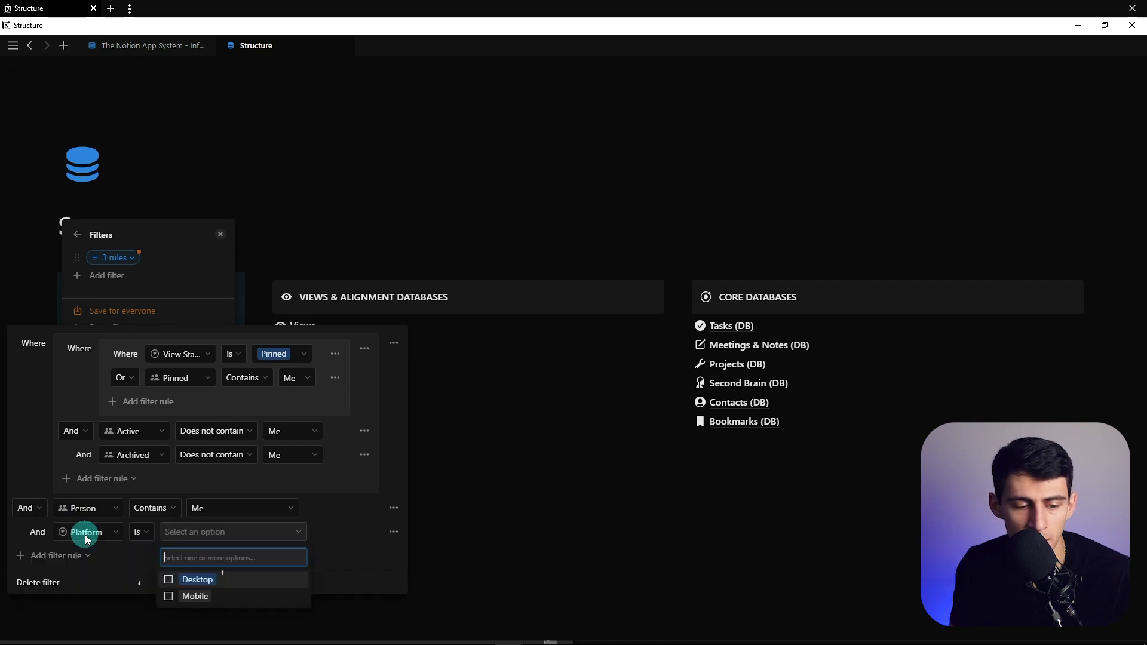
pyautogui.click(197, 580)
pyautogui.click(441, 325)
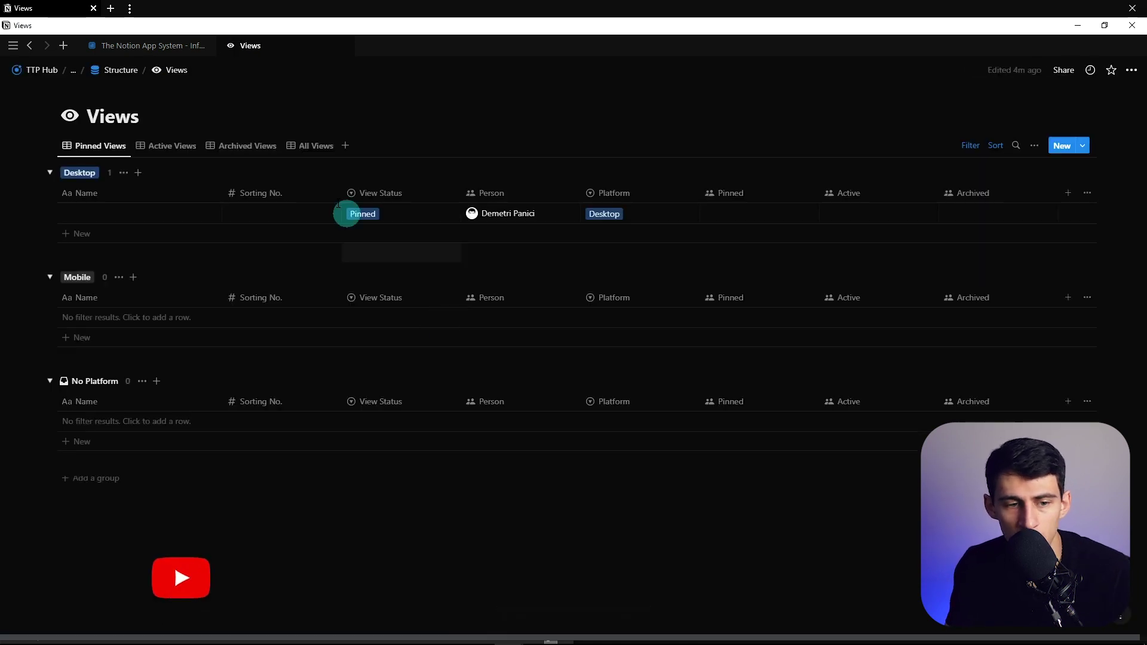
# Rename the Person property of the Views database to People
pyautogui.click(489, 185)
pyautogui.press('BackSpace')
pyautogui.press('BackSpace')
pyautogui.write('on')
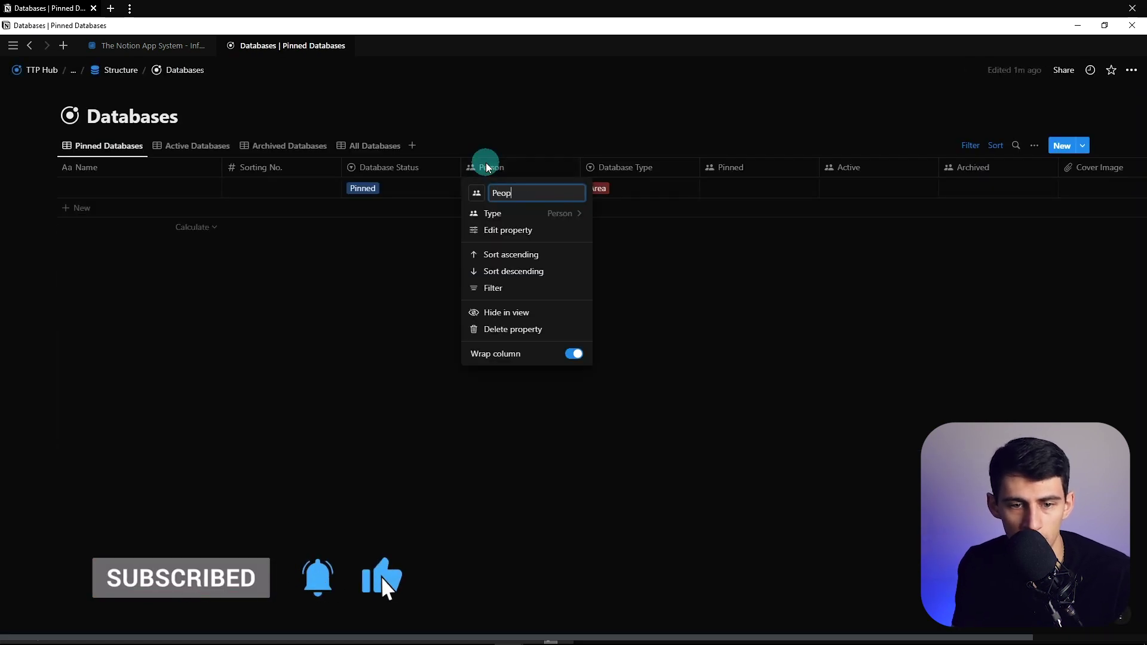
pyautogui.write('le')
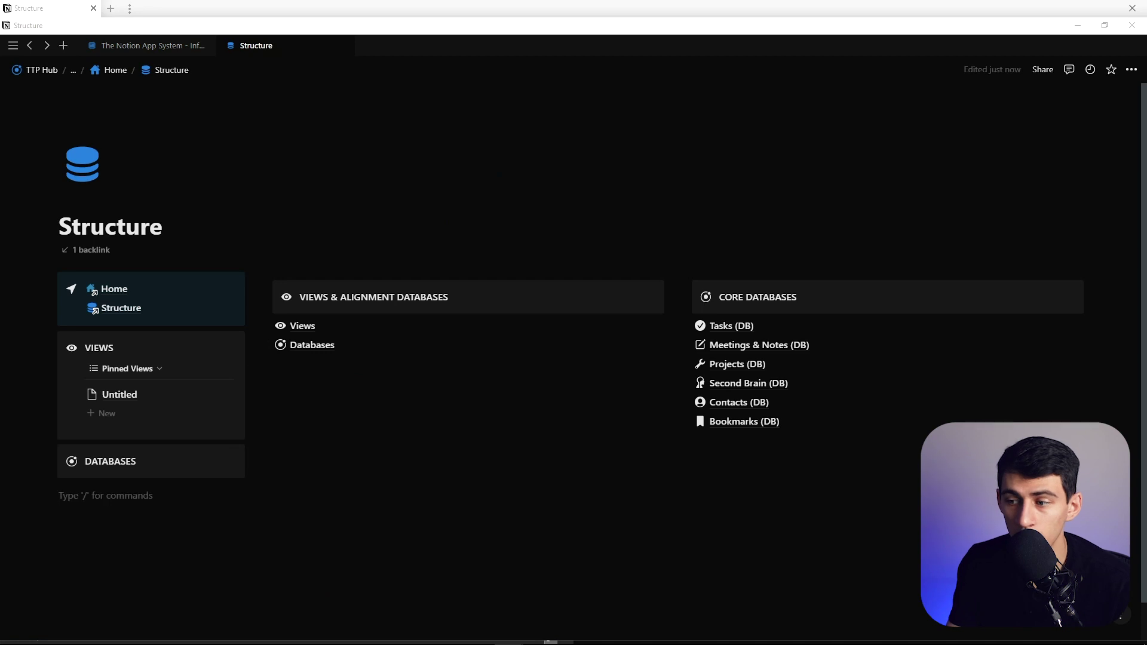
# Set the Pinned Views list in the VIEWS callout to open its pages in Full page
pyautogui.rightClick(370, 346)
pyautogui.click(187, 352)
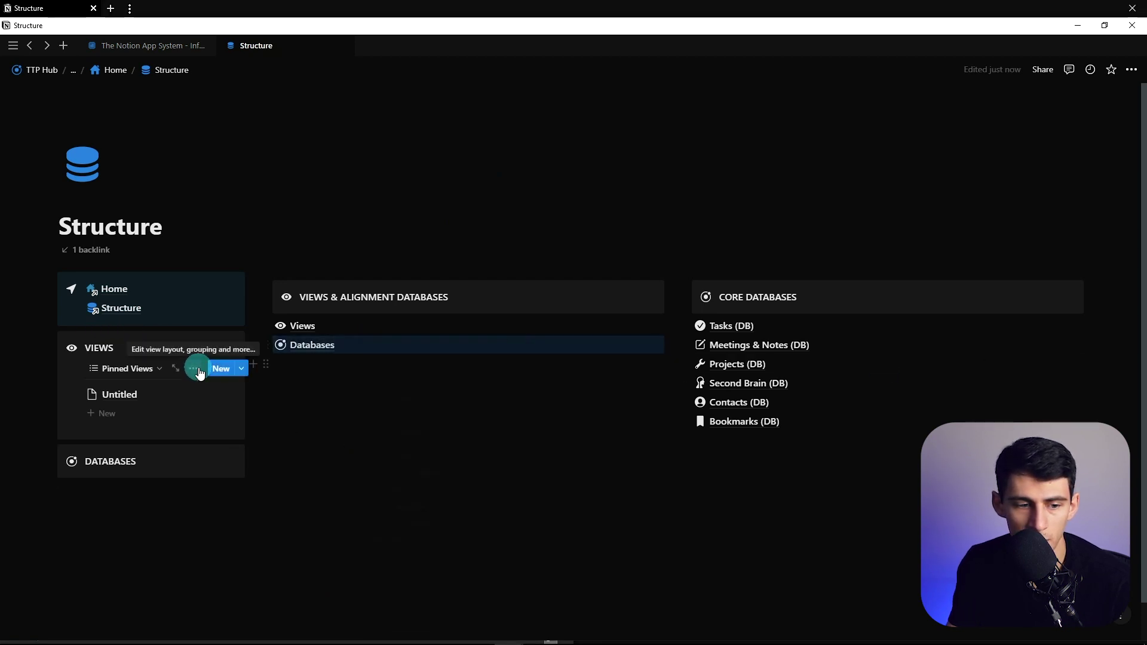
pyautogui.click(193, 369)
pyautogui.click(181, 179)
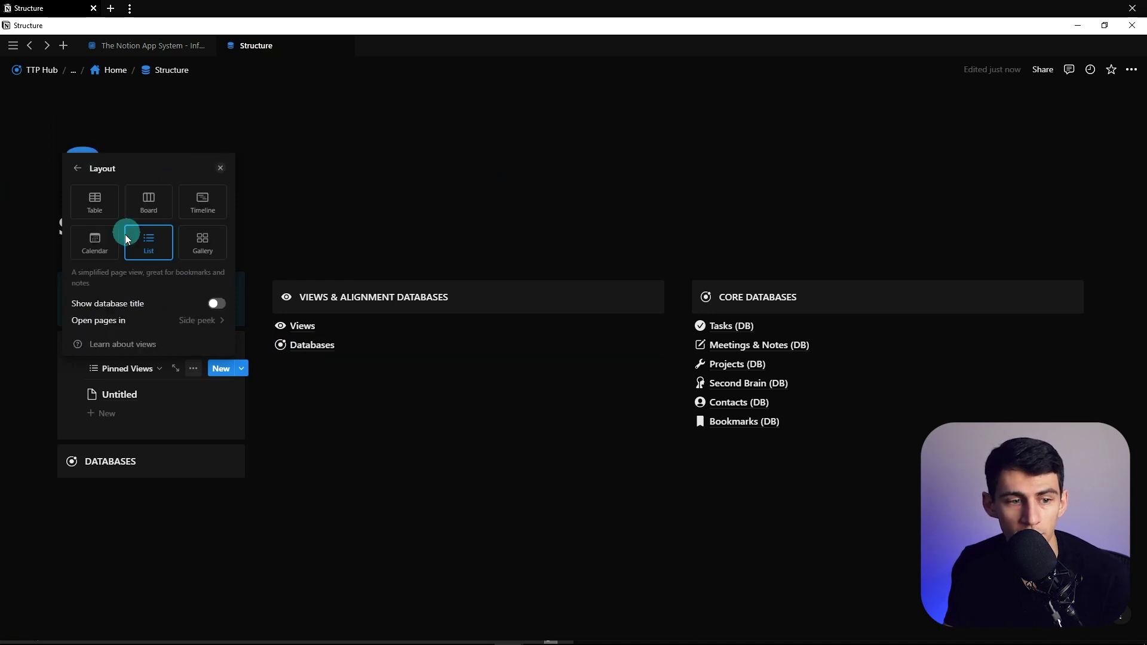
pyautogui.click(192, 320)
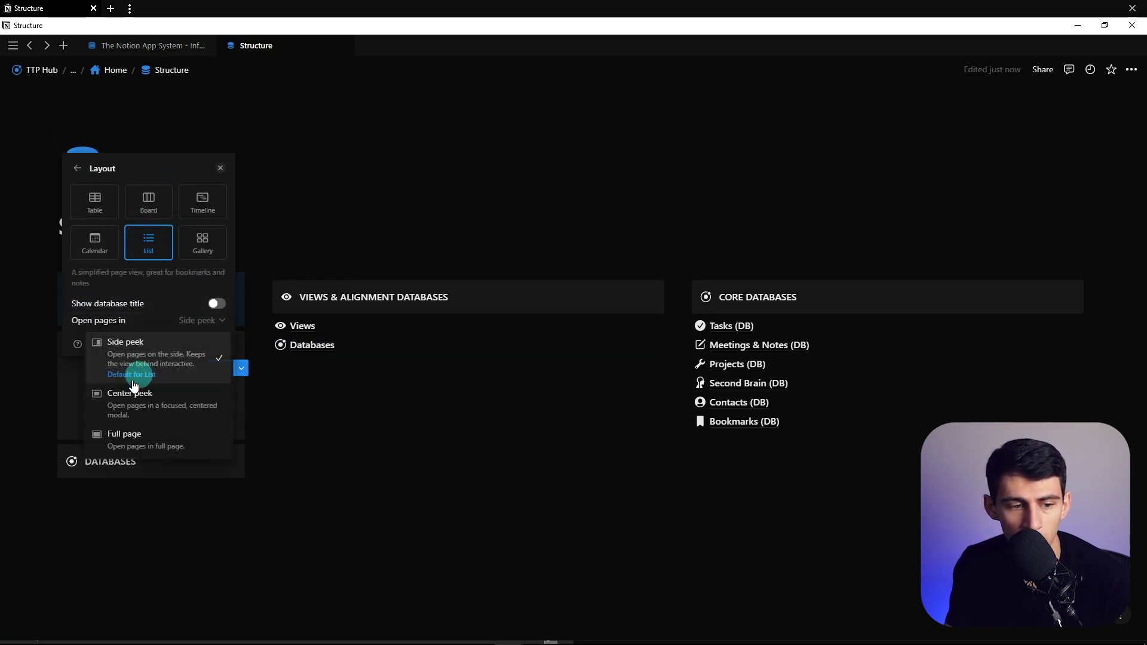
pyautogui.click(129, 438)
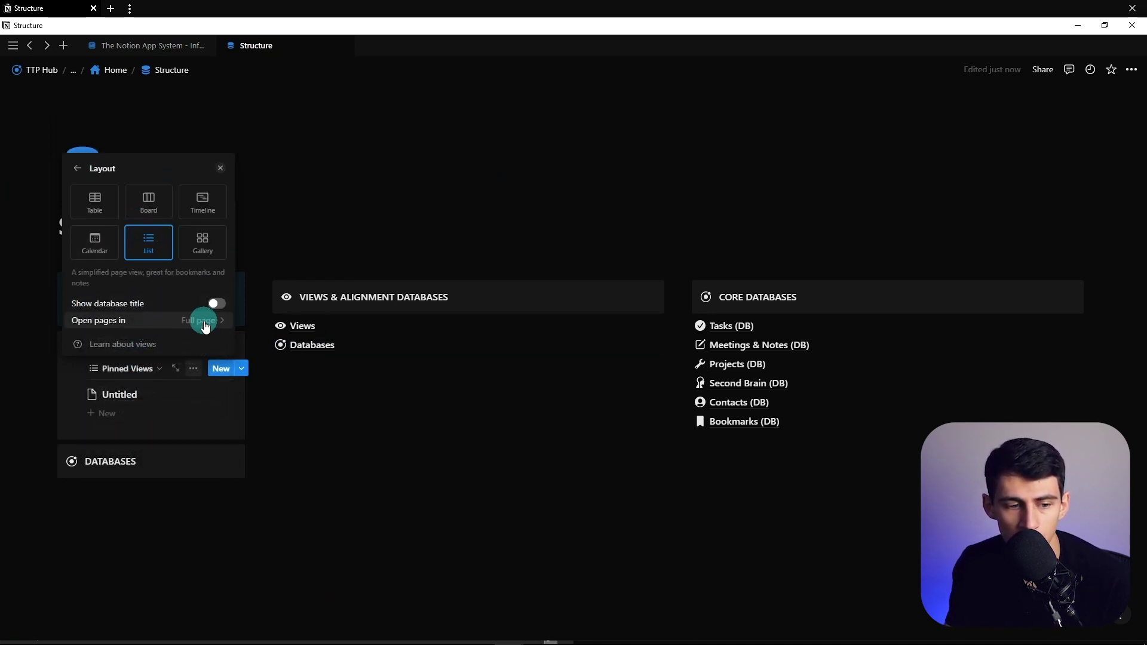
pyautogui.click(217, 430)
# Open the untitled page in Pinned Views and set its Sorting No. and View Status properties to Always hide
pyautogui.click(141, 392)
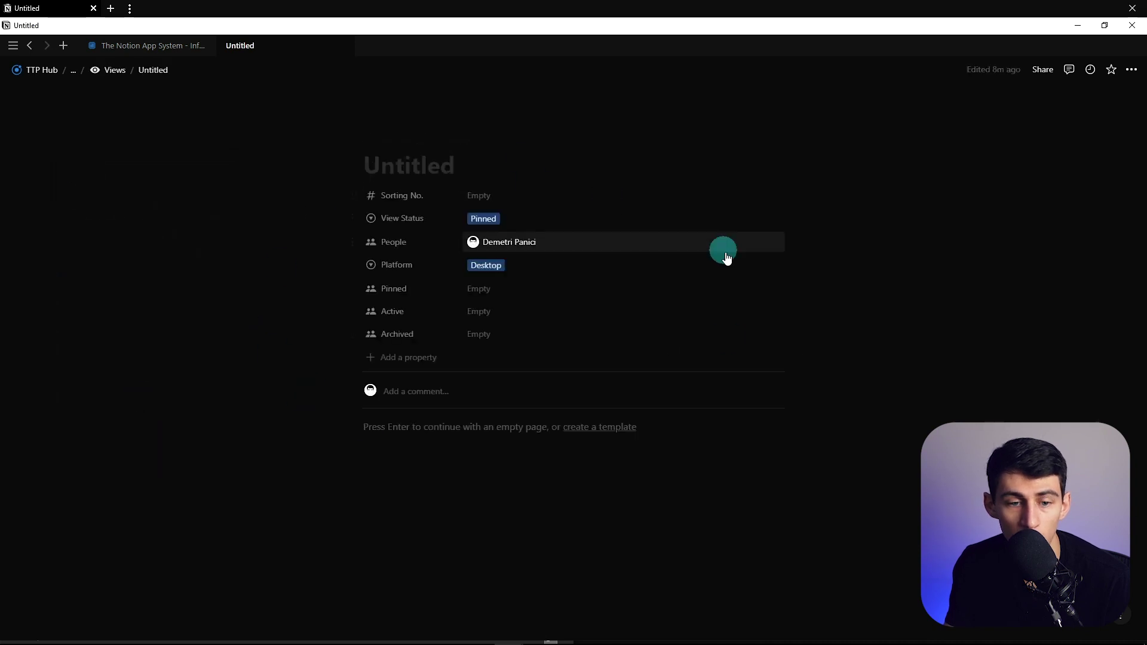
pyautogui.click(424, 206)
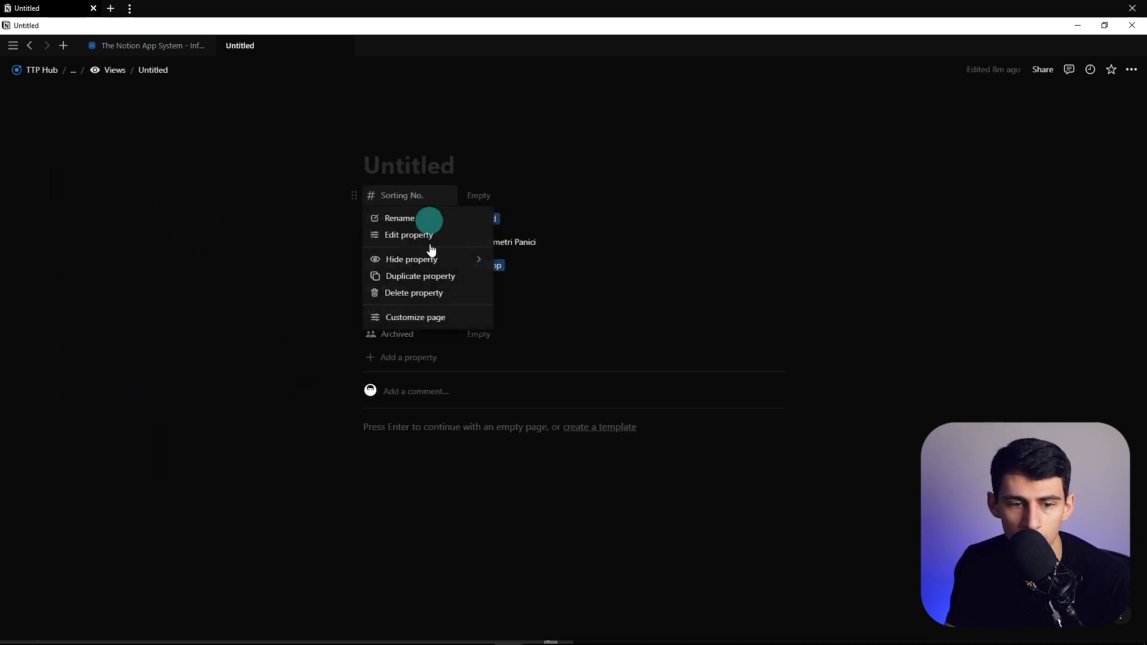
pyautogui.click(425, 257)
pyautogui.click(410, 198)
pyautogui.moveTo(425, 263)
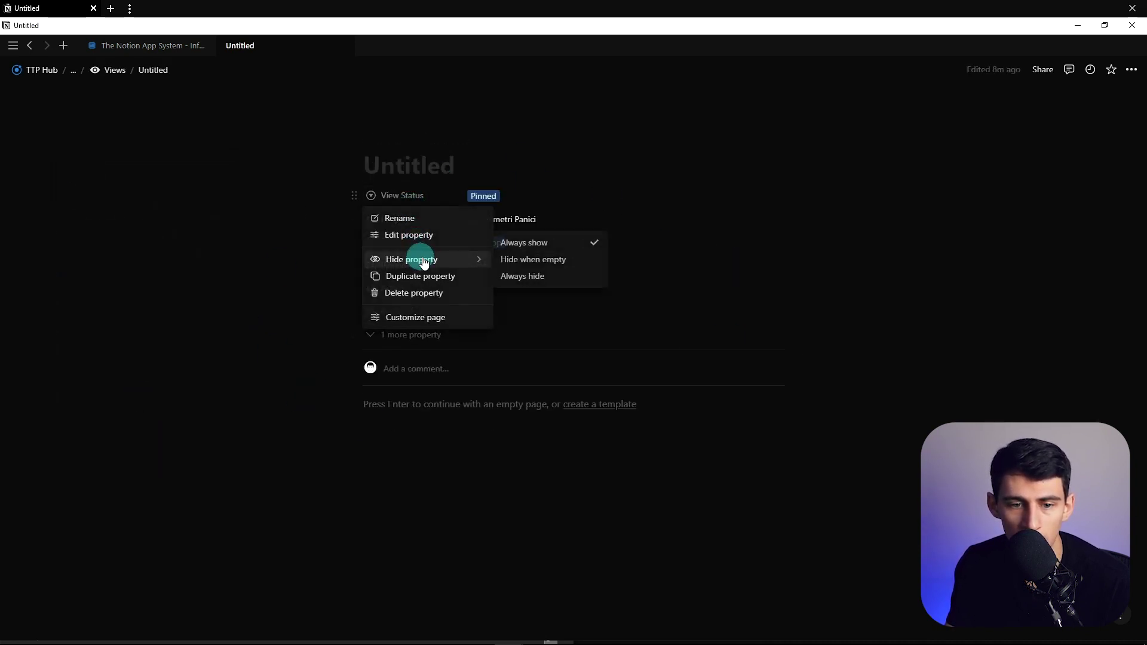
pyautogui.click(569, 275)
# Set the People, Platform and Pinned properties of the page to Always hide
pyautogui.click(393, 196)
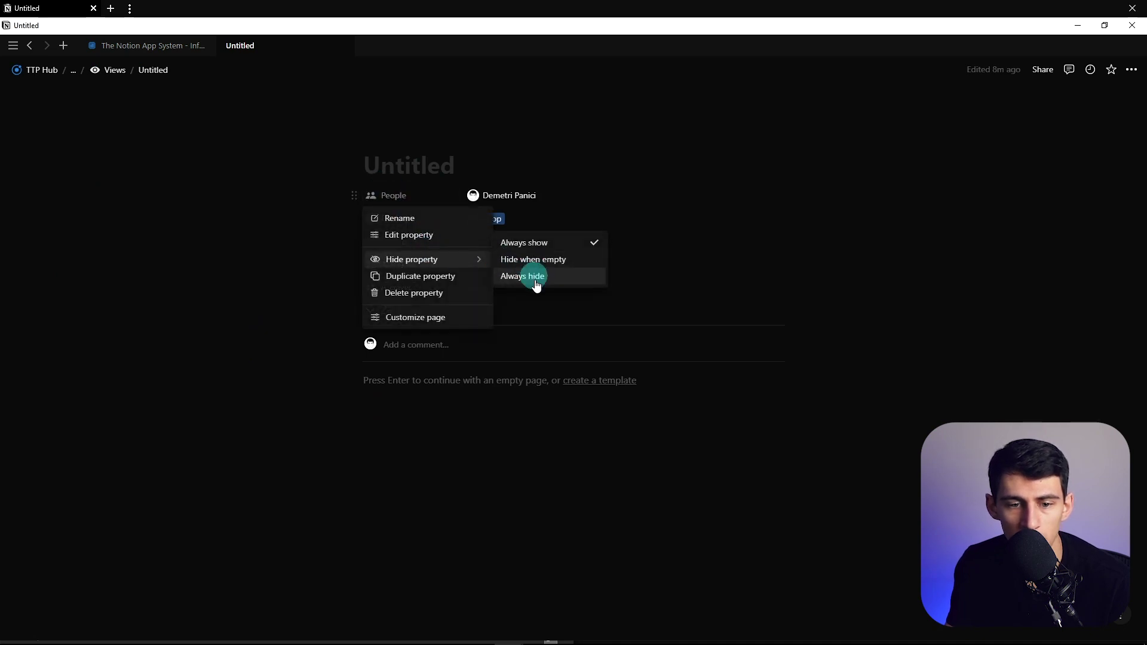
pyautogui.click(526, 276)
pyautogui.click(445, 197)
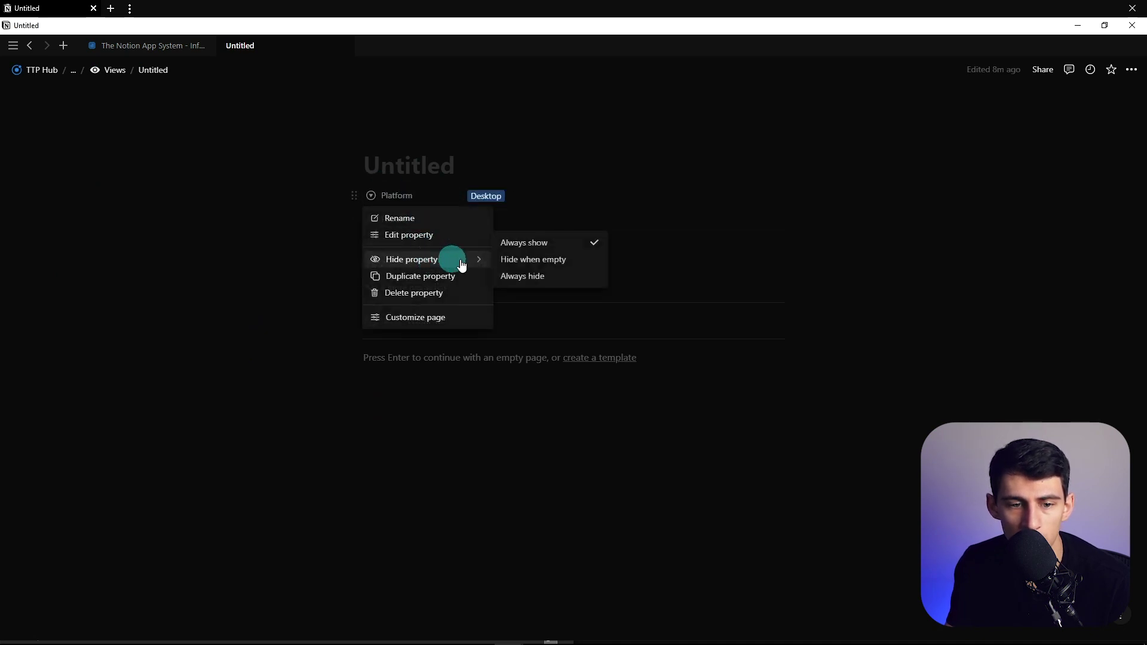
pyautogui.click(506, 277)
pyautogui.click(427, 198)
pyautogui.moveTo(424, 259)
pyautogui.click(523, 276)
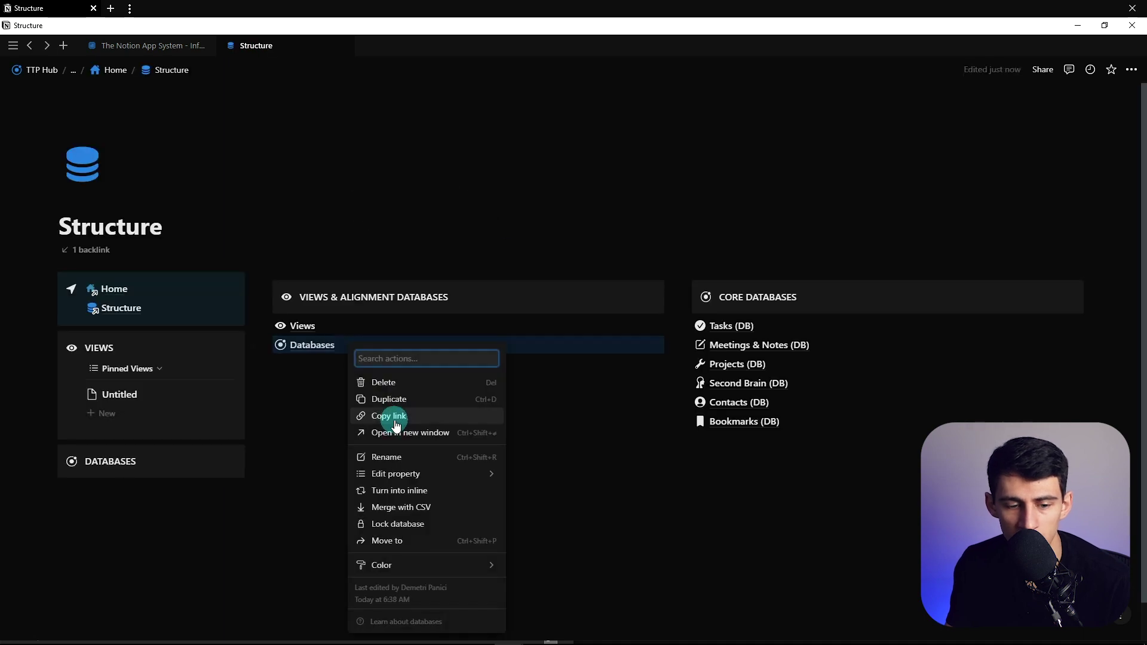
# Paste the Databases link as a linked view below the DATABASES callout on the Structure page and hide its database title
pyautogui.click(397, 414)
pyautogui.click(138, 558)
pyautogui.hotkey('ctrl', 'v')
pyautogui.click(588, 529)
pyautogui.click(154, 366)
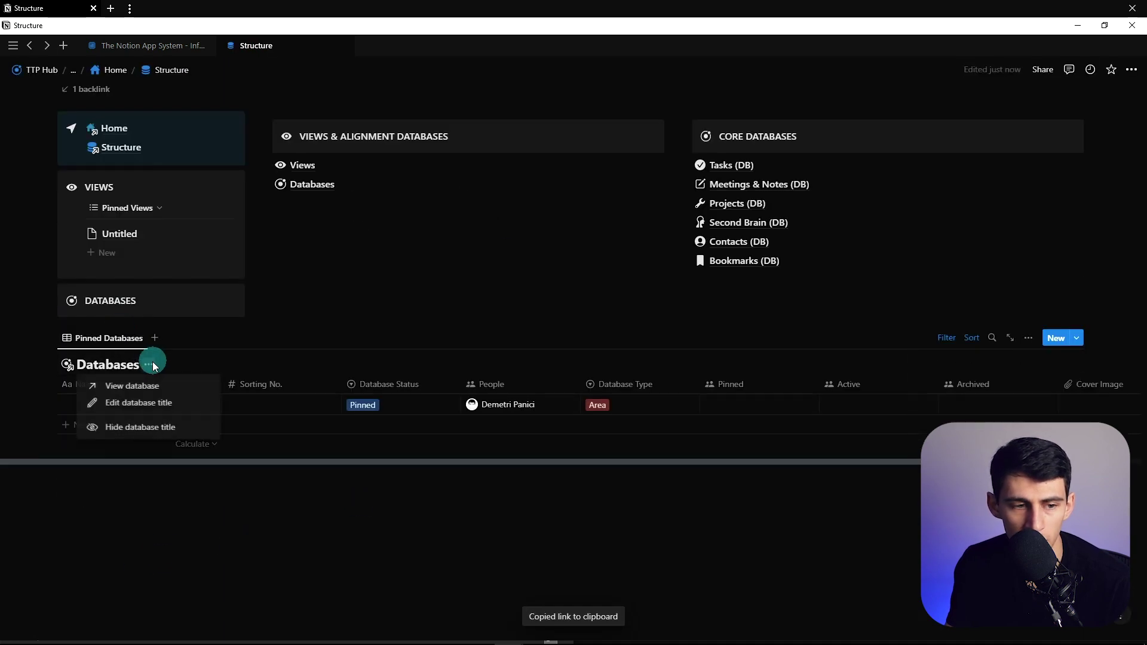
pyautogui.click(153, 402)
# Change the linked Pinned Databases view to the List layout
pyautogui.click(1031, 342)
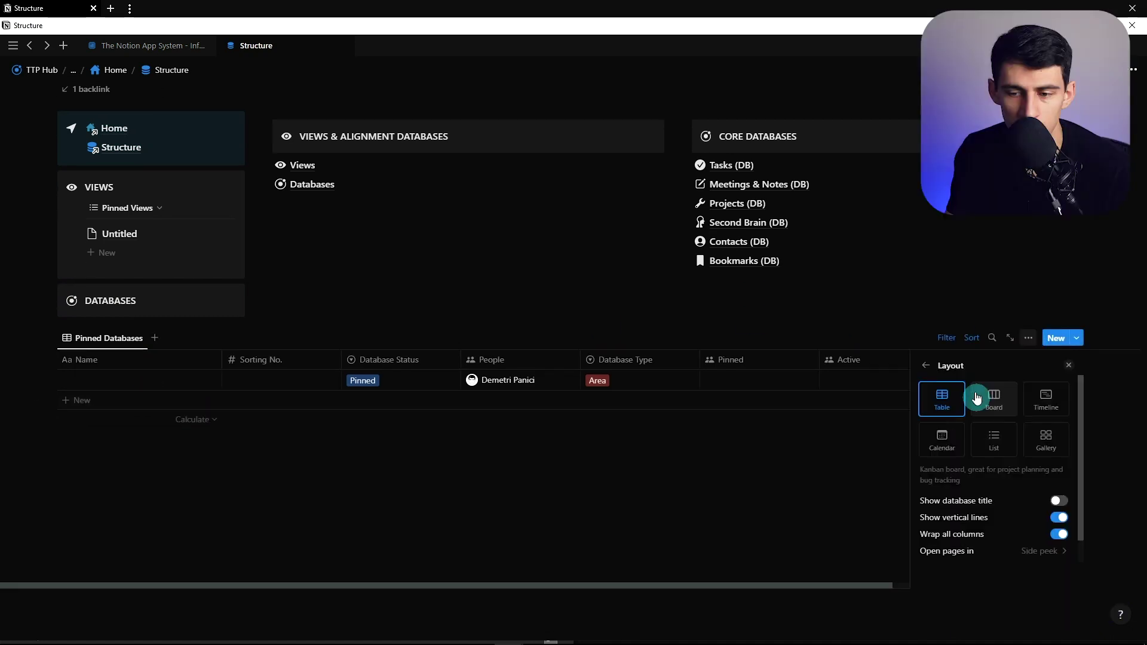
pyautogui.click(998, 432)
pyautogui.click(157, 430)
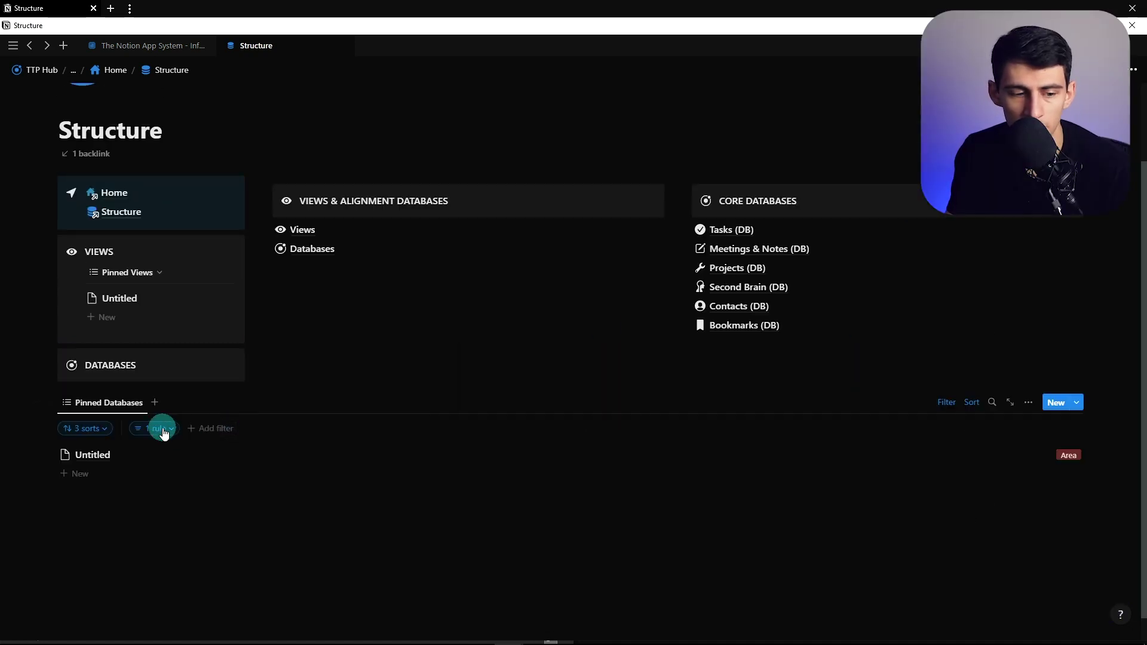
# Nest the Pinned Databases filter rule for Database Status inside two levels of filter groups
pyautogui.click(154, 428)
pyautogui.click(262, 456)
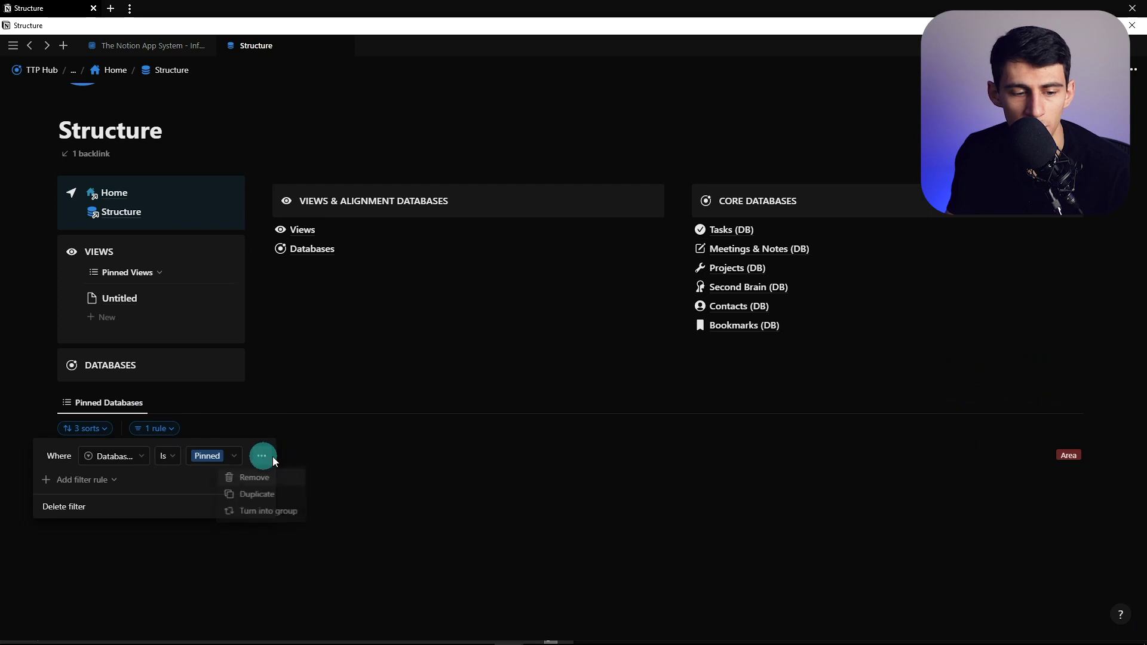
pyautogui.click(263, 519)
pyautogui.click(282, 465)
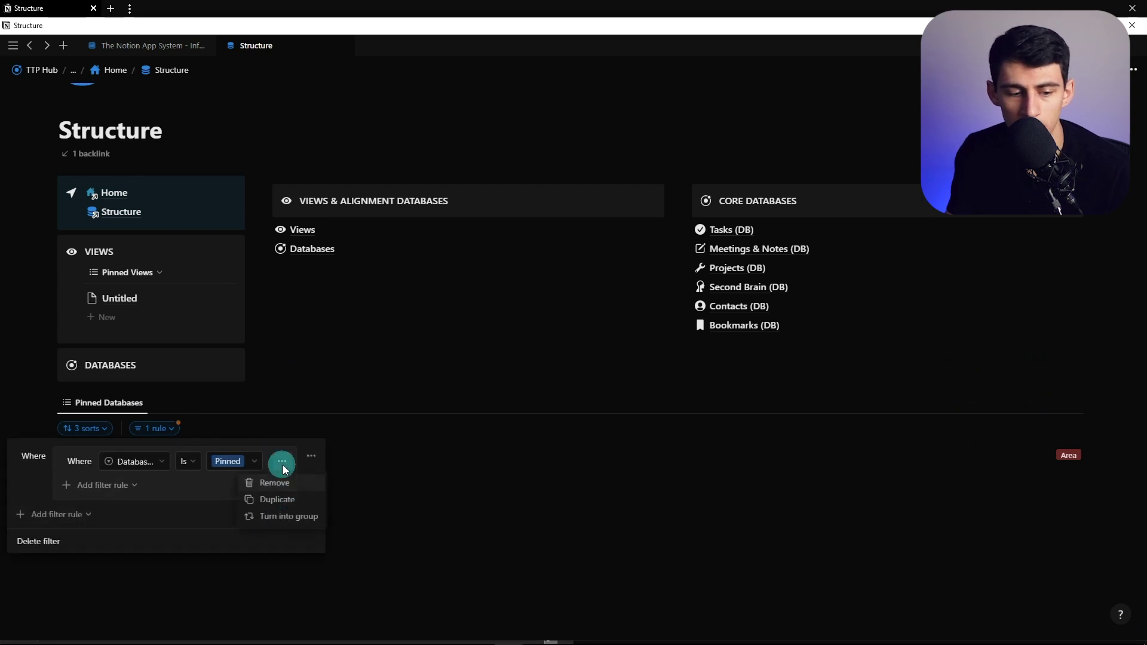
pyautogui.click(287, 515)
# Add a second rule to the innermost filter group, joined with Or, requiring that Pinned contains Me
pyautogui.click(146, 504)
pyautogui.click(120, 491)
pyautogui.click(108, 536)
pyautogui.click(184, 495)
pyautogui.write('pi')
pyautogui.press('Return')
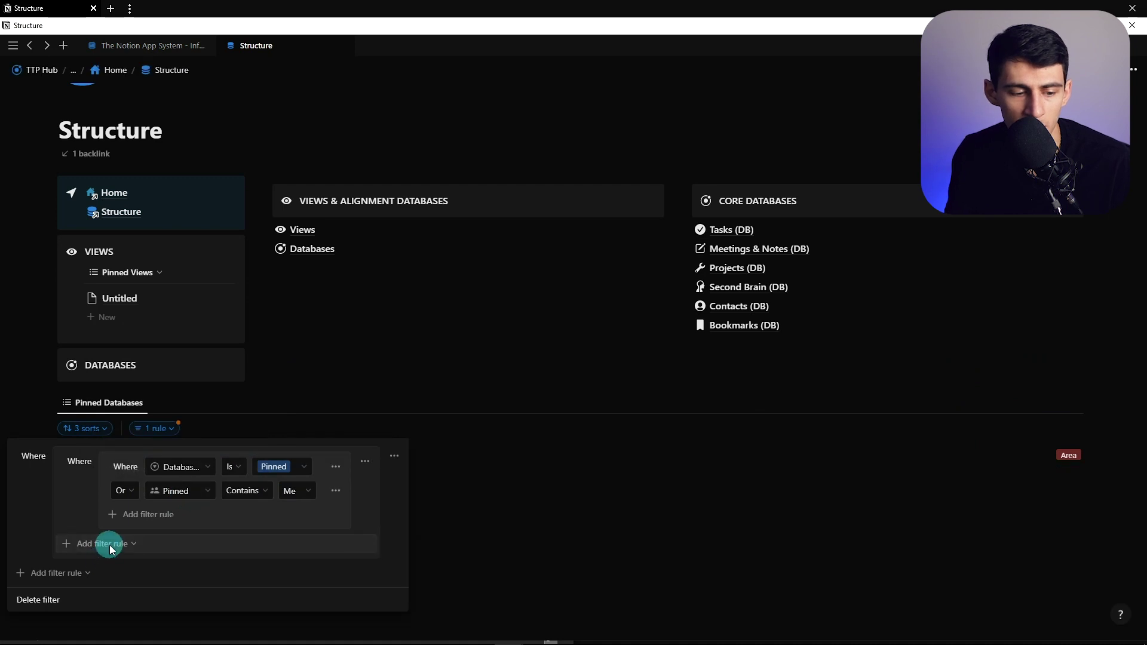
# Add a rule to the middle filter group of Pinned Databases requiring that Active does not contain Me
pyautogui.click(103, 565)
pyautogui.click(123, 543)
pyautogui.write('act')
pyautogui.click(103, 524)
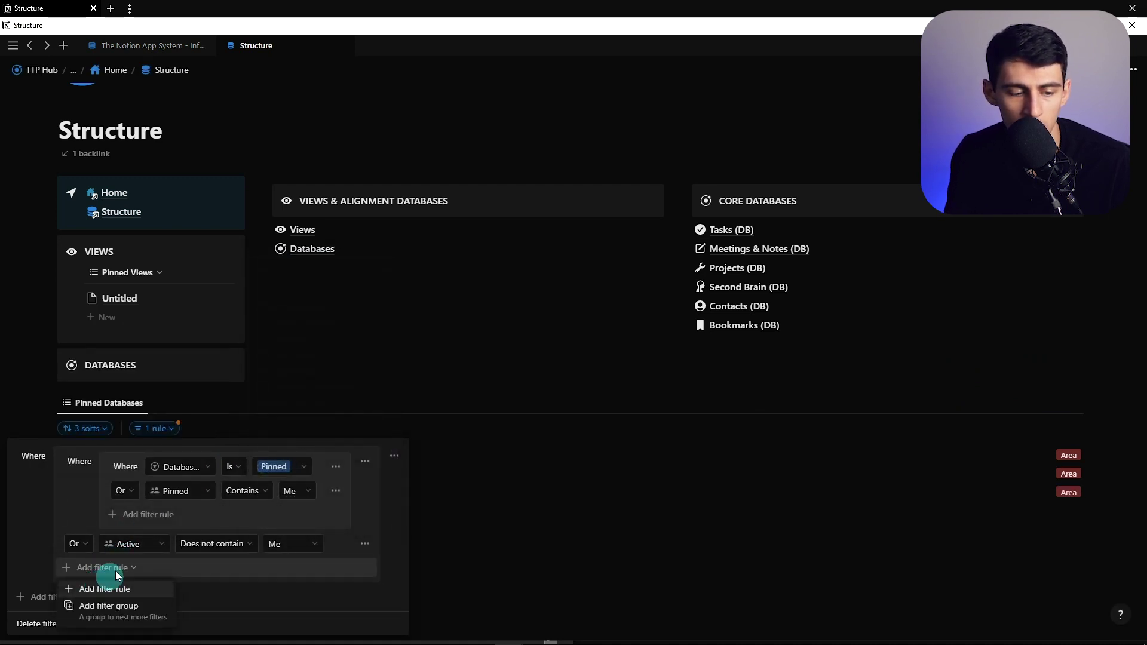
# Join the middle group's rules with And and add a rule requiring that Archived does not contain Me
pyautogui.click(103, 590)
pyautogui.click(127, 544)
pyautogui.write('arc')
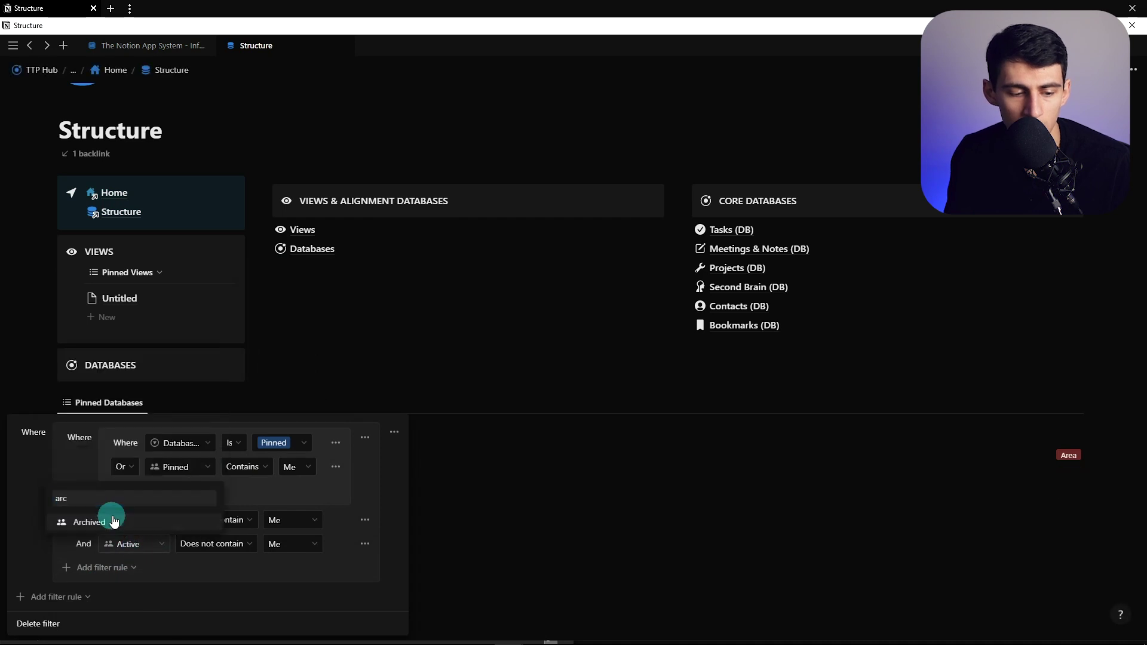
pyautogui.click(113, 522)
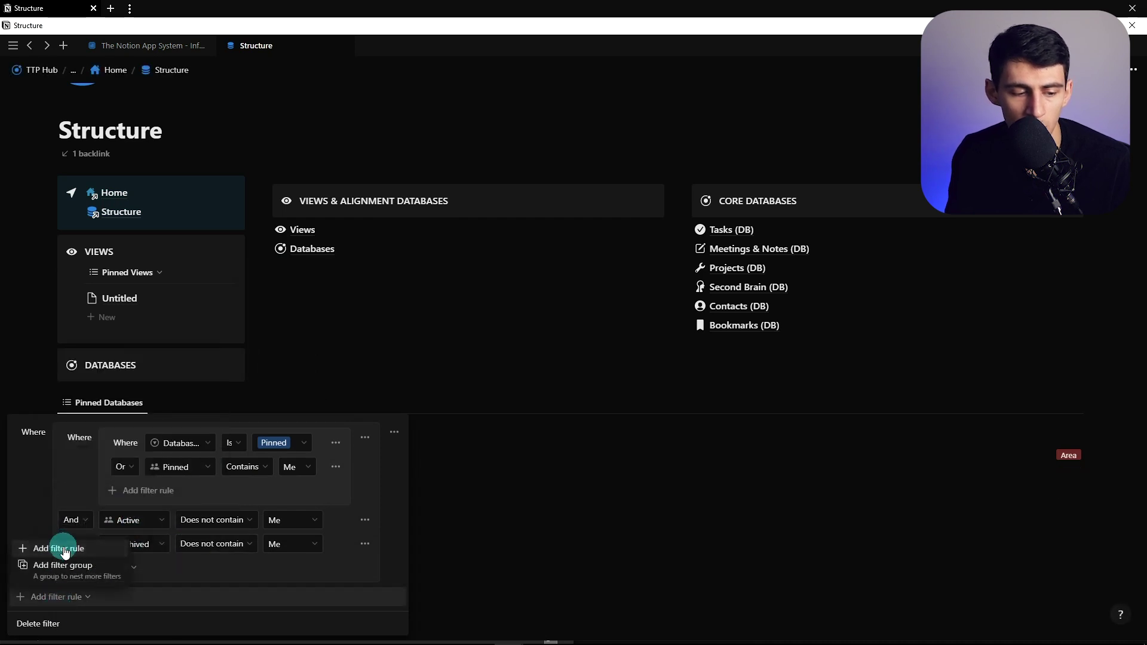
# Add an outermost rule requiring that People contains Me and save the Pinned Databases filter for everyone
pyautogui.click(66, 551)
pyautogui.write('people')
pyautogui.press('Return')
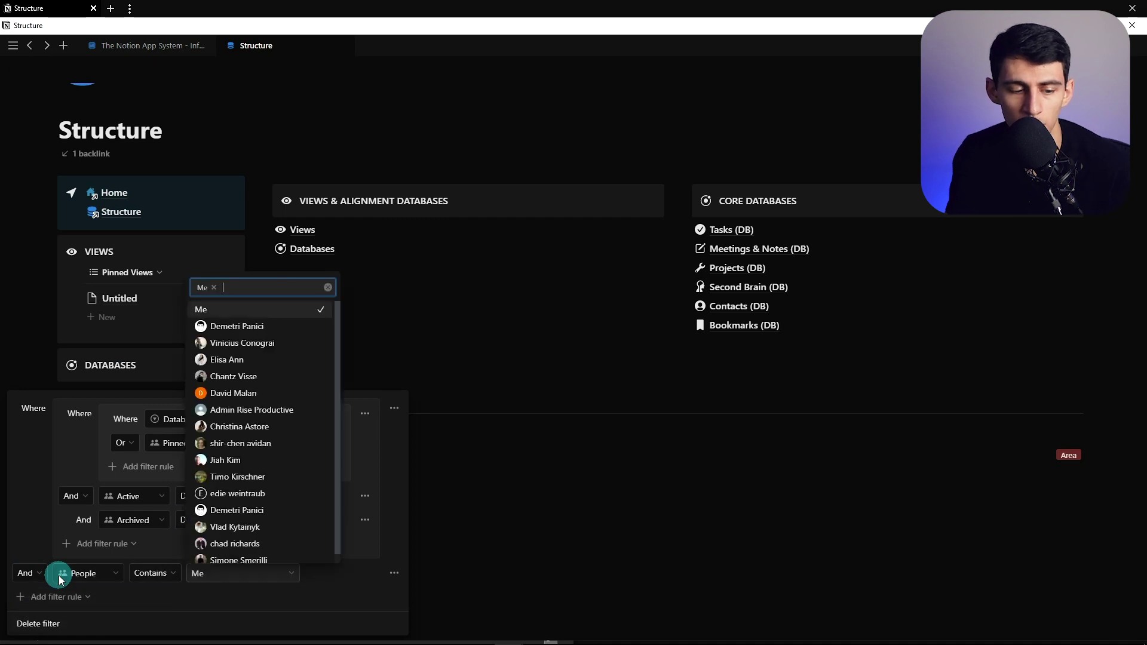
pyautogui.click(507, 455)
# Hide the Database Type property in the Pinned Databases list
pyautogui.click(1028, 375)
pyautogui.click(968, 487)
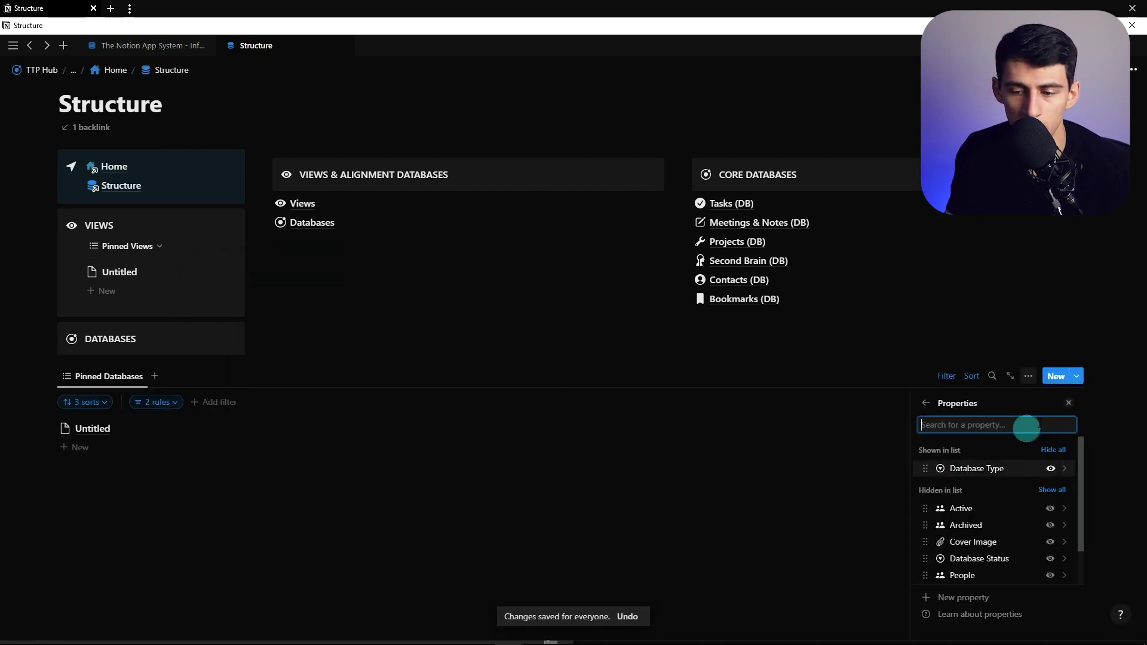
pyautogui.click(1051, 469)
pyautogui.click(387, 558)
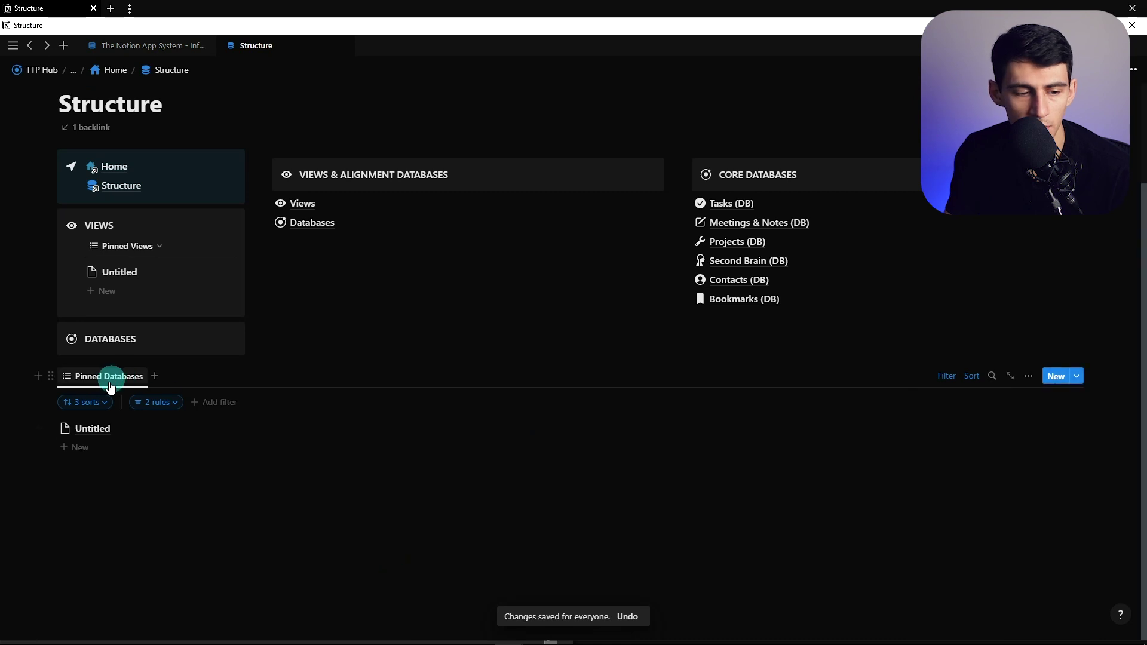
# Set the Pinned Databases list to open pages in Full page and move the view into the DATABASES callout
pyautogui.click(1029, 376)
pyautogui.click(1016, 465)
pyautogui.click(1046, 555)
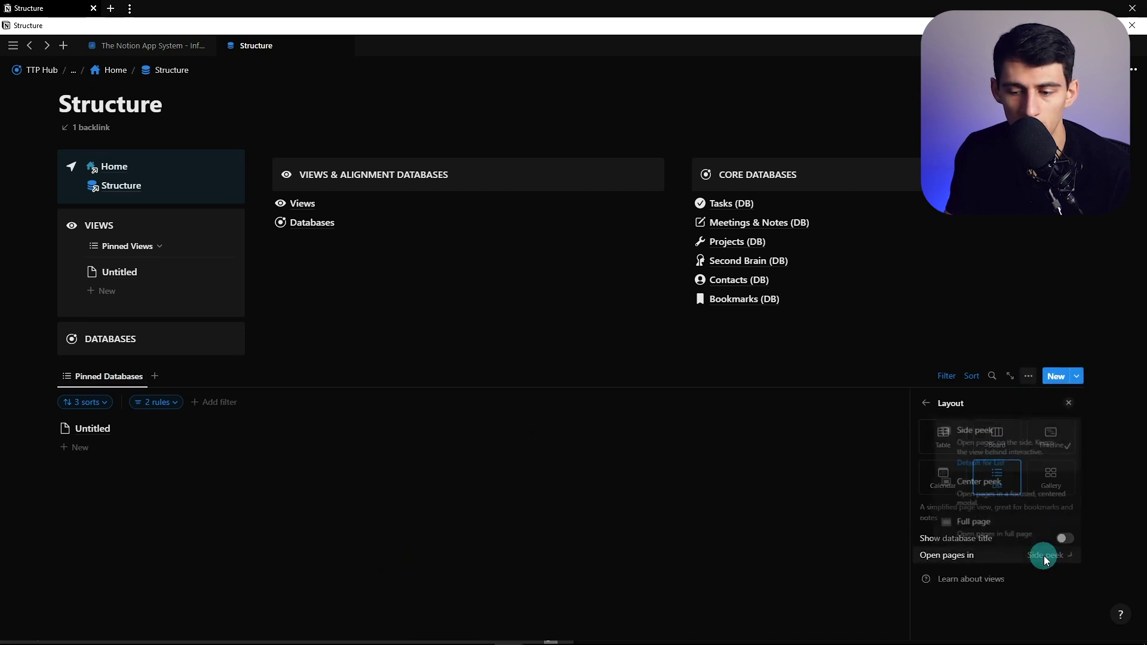
pyautogui.click(1003, 534)
pyautogui.click(643, 530)
pyautogui.click(78, 386)
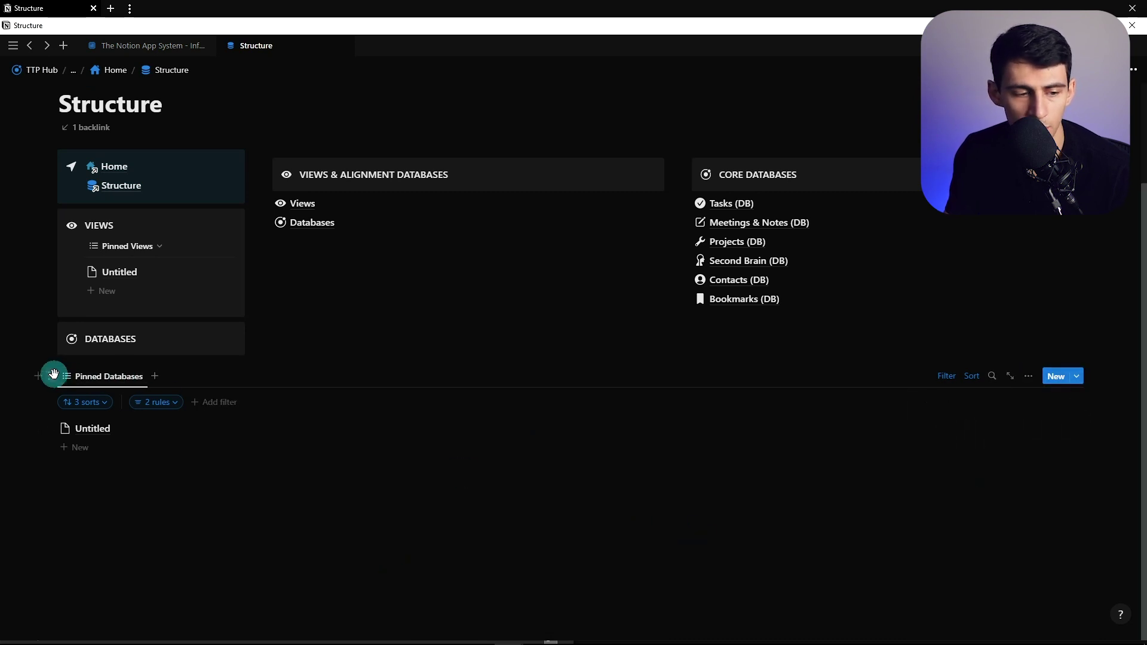
pyautogui.moveTo(108, 349); pyautogui.dragTo(120, 334)
# Review the view options, filter rules and sort settings of the Pinned Views and Pinned Databases lists
pyautogui.click(193, 272)
pyautogui.click(203, 359)
pyautogui.click(208, 365)
pyautogui.click(396, 342)
pyautogui.click(429, 303)
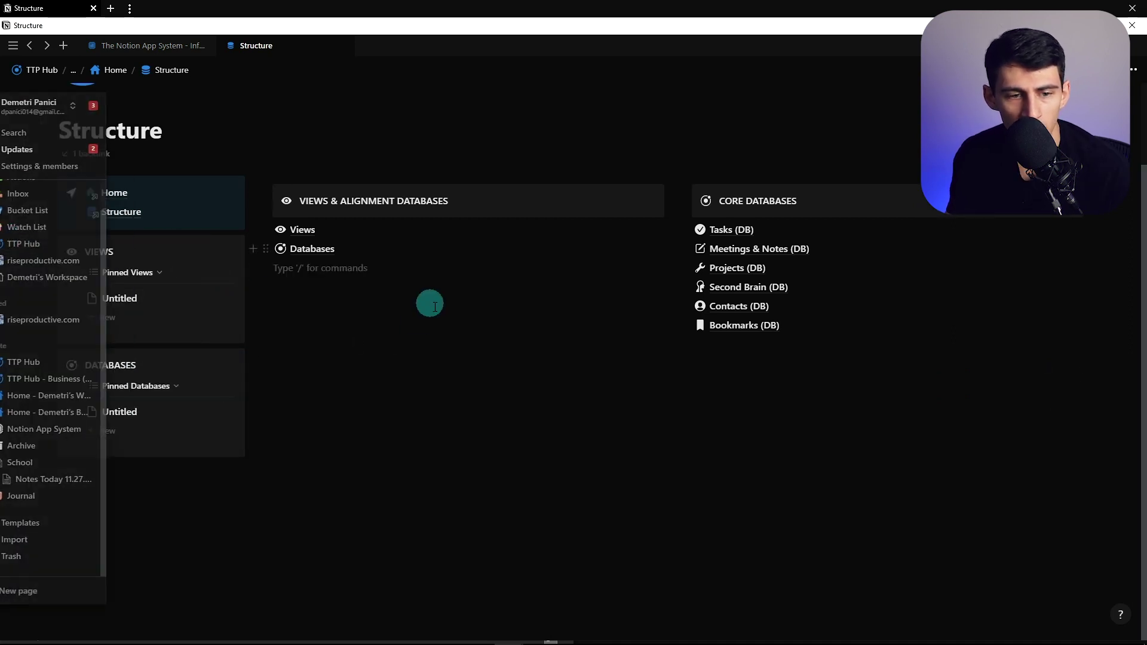
pyautogui.click(197, 279)
pyautogui.click(107, 402)
pyautogui.click(123, 325)
pyautogui.click(493, 434)
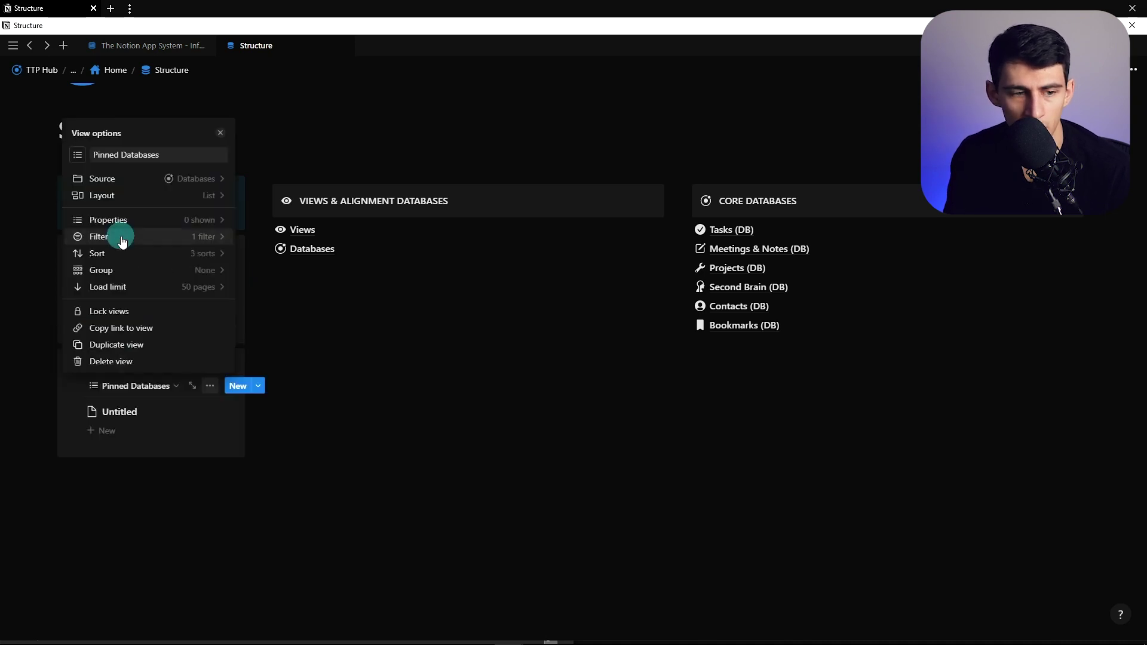
pyautogui.click(109, 255)
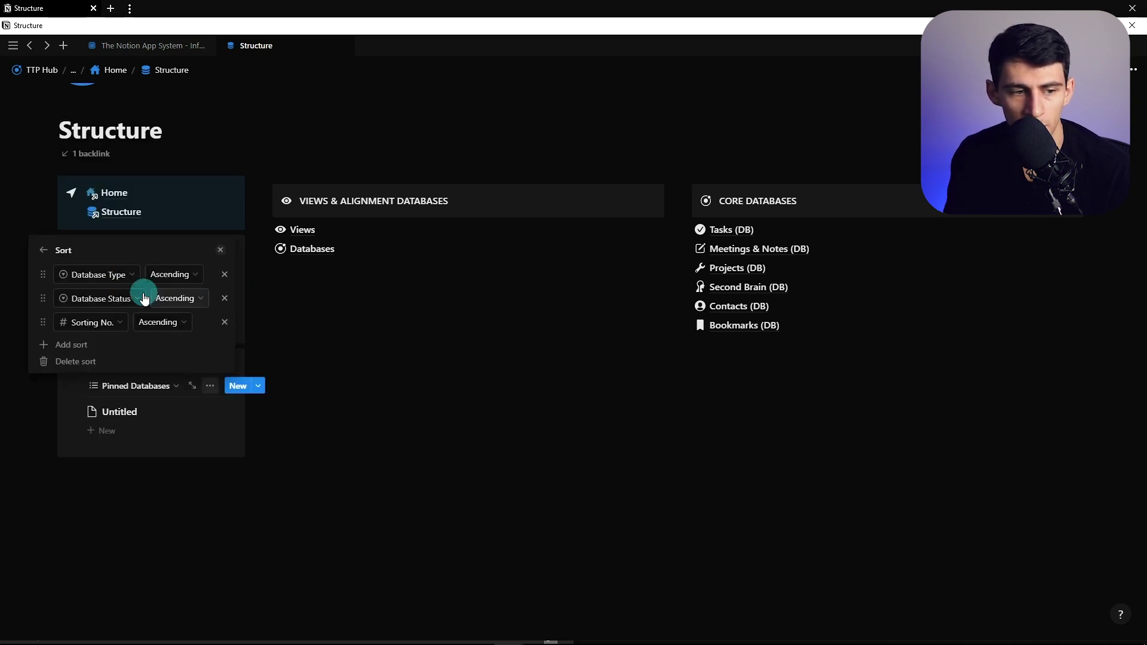
pyautogui.click(388, 330)
pyautogui.click(193, 272)
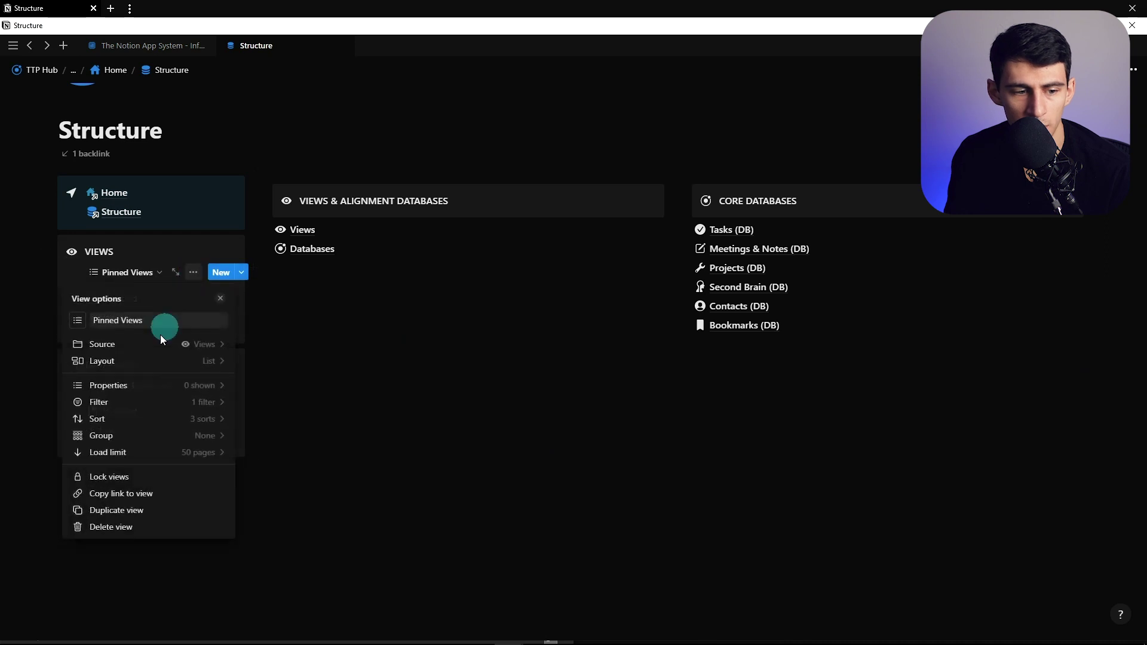
pyautogui.click(105, 420)
pyautogui.click(138, 231)
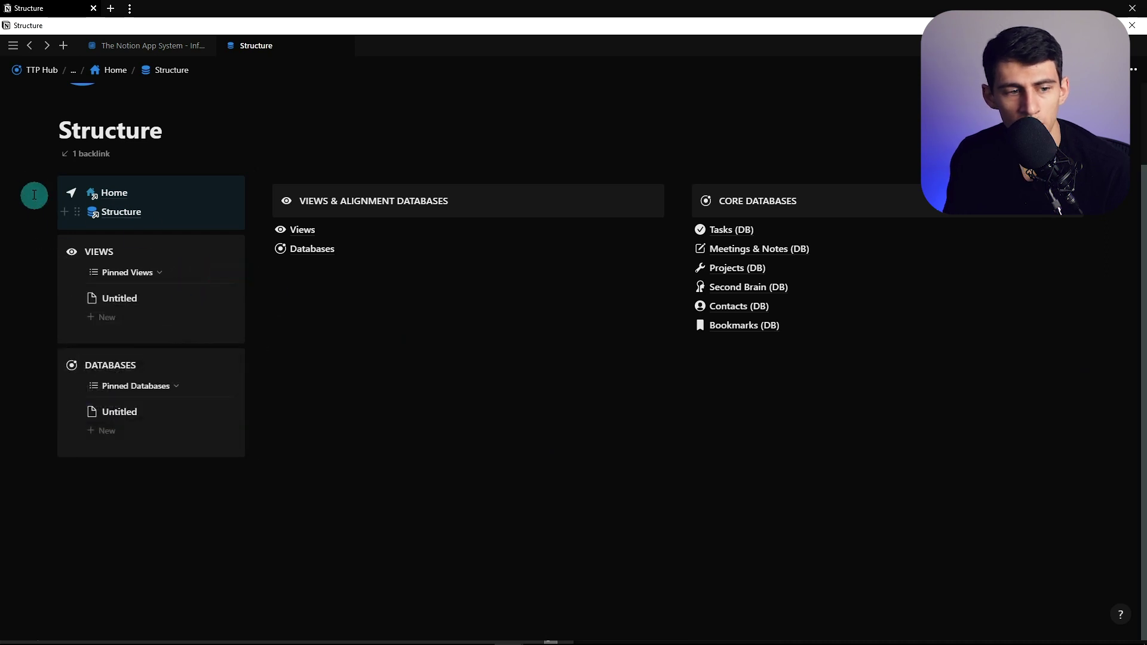
# Copy the VIEWS and DATABASES callouts from the Structure page and paste them below the navigation callout on the Home page
pyautogui.moveTo(81, 260); pyautogui.dragTo(143, 412)
pyautogui.click(474, 302)
pyautogui.moveTo(28, 261); pyautogui.dragTo(131, 420)
pyautogui.click(132, 239)
pyautogui.click(119, 200)
pyautogui.click(113, 343)
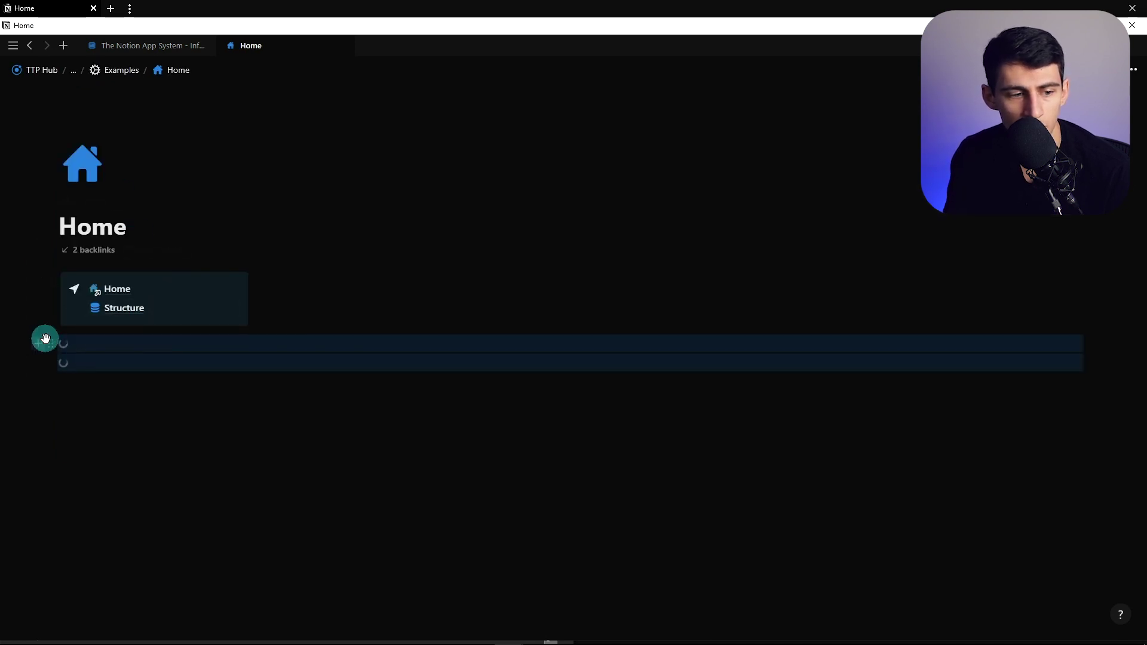
# Place the VIEWS and DATABASES callouts in the Home page's narrow navigation column and paste a second copy of both into the wide column
pyautogui.moveTo(115, 333); pyautogui.dragTo(123, 323)
pyautogui.click(129, 317)
pyautogui.click(270, 308)
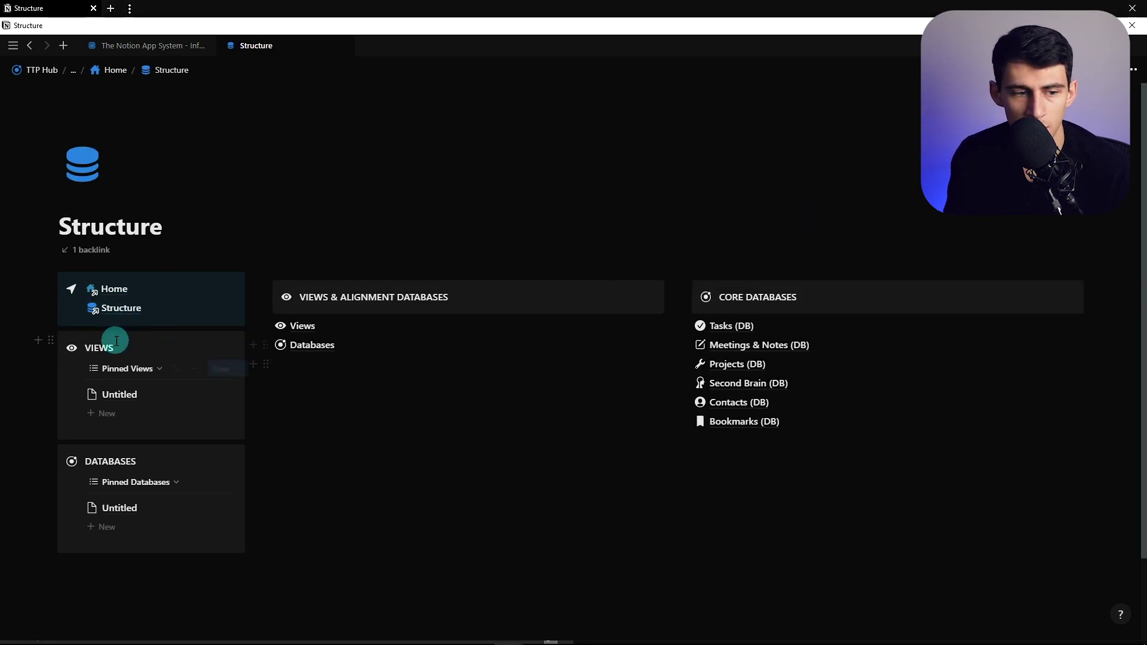
pyautogui.hotkey('alt', 'Left')
pyautogui.moveTo(38, 372); pyautogui.dragTo(426, 340)
pyautogui.hotkey('ctrl', 'v')
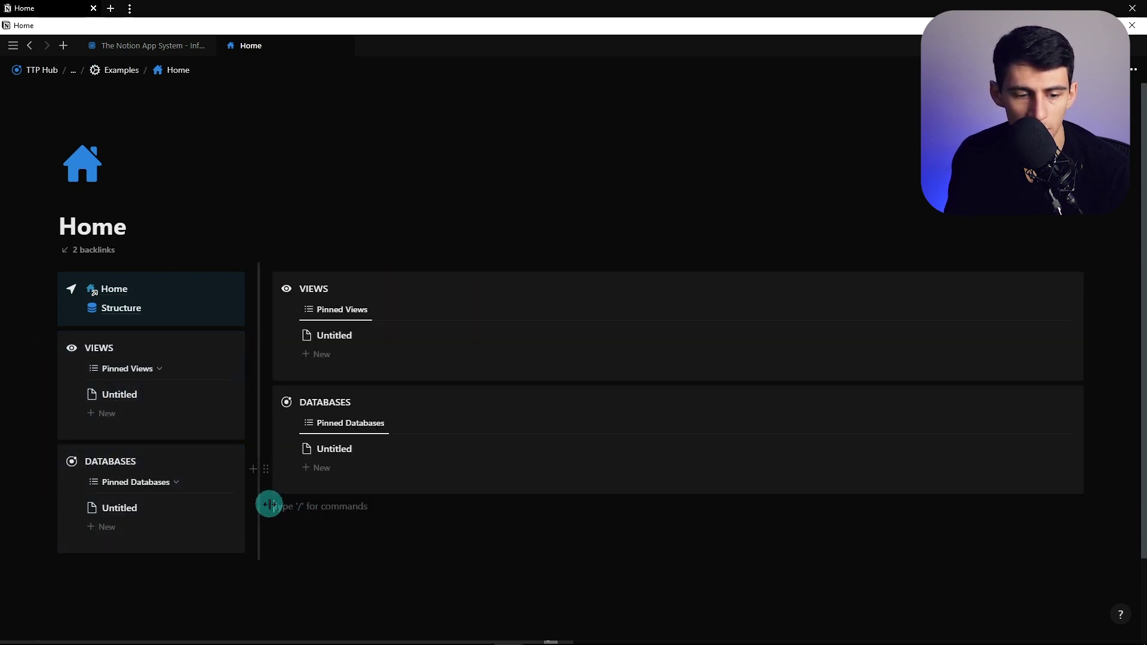
# Add a column layout to the wide area and place the second VIEWS and DATABASES callouts side by side in it
pyautogui.hotkey('ctrl', 'shift', 'Up')
pyautogui.hotkey('ctrl', 'shift', 'Up')
pyautogui.write('/col')
pyautogui.press('Return')
pyautogui.moveTo(267, 317); pyautogui.dragTo(301, 288)
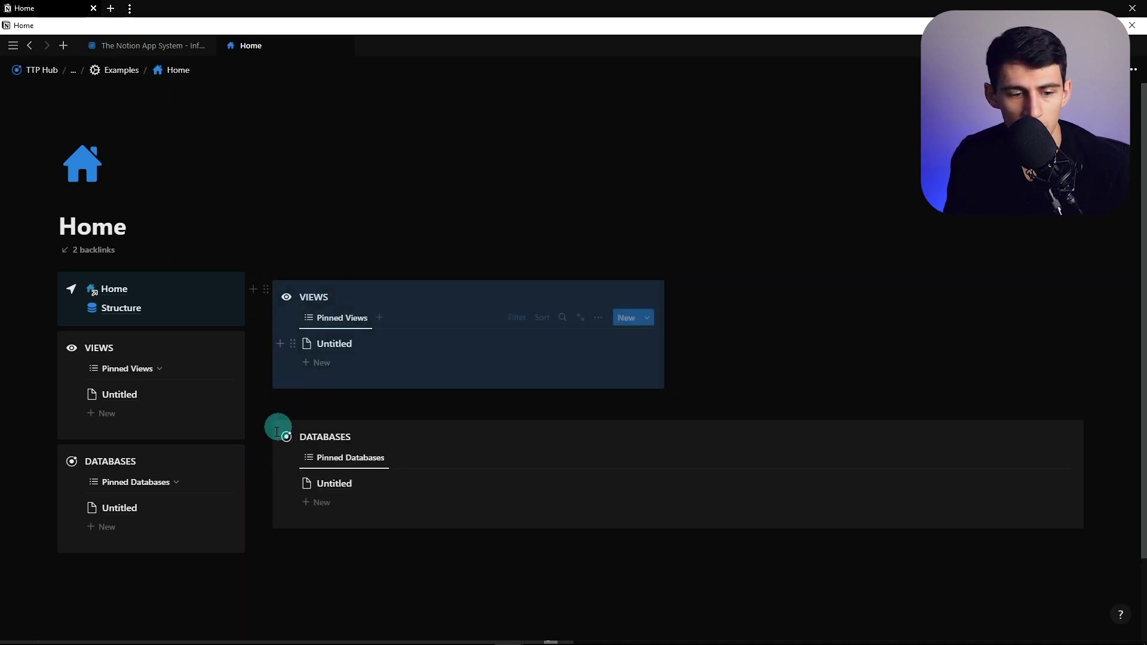
pyautogui.moveTo(267, 428); pyautogui.dragTo(827, 289)
# Remove the grey background fill from the side-by-side VIEWS and DATABASES callouts
pyautogui.click(268, 289)
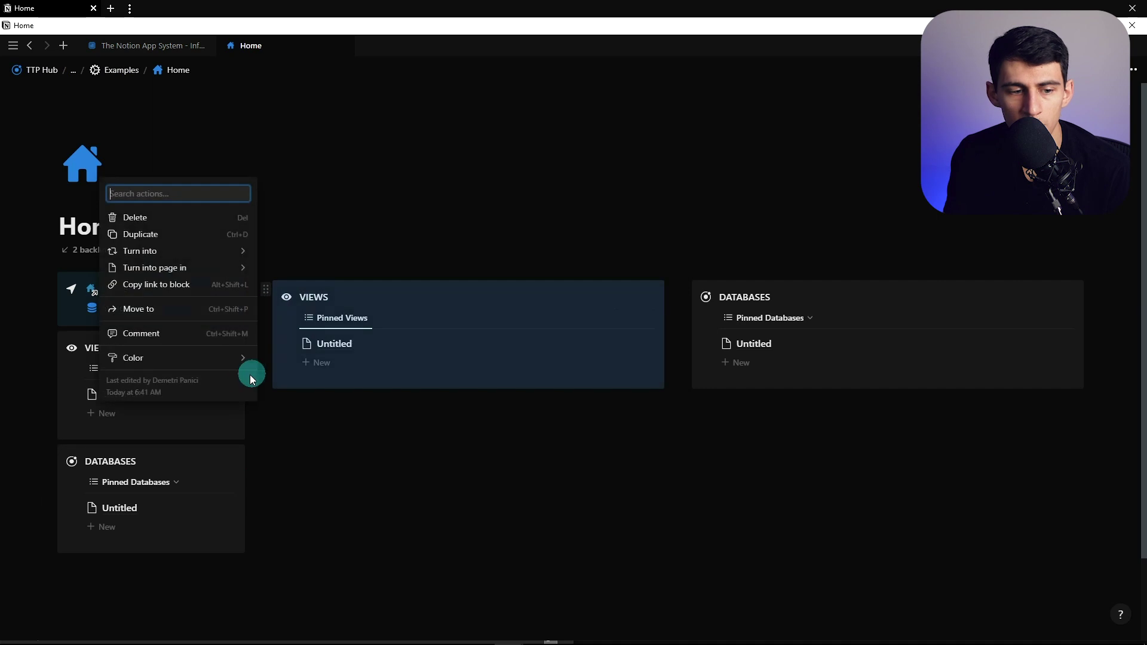
pyautogui.moveTo(192, 358)
pyautogui.click(308, 419)
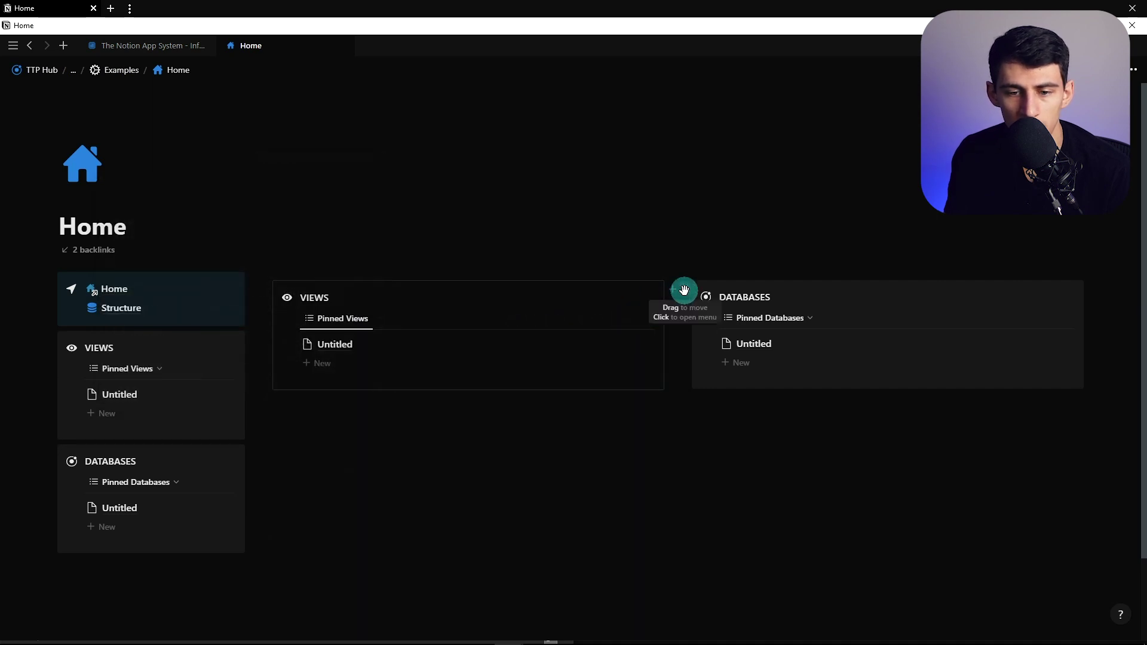
pyautogui.click(685, 290)
pyautogui.moveTo(657, 356)
pyautogui.click(719, 417)
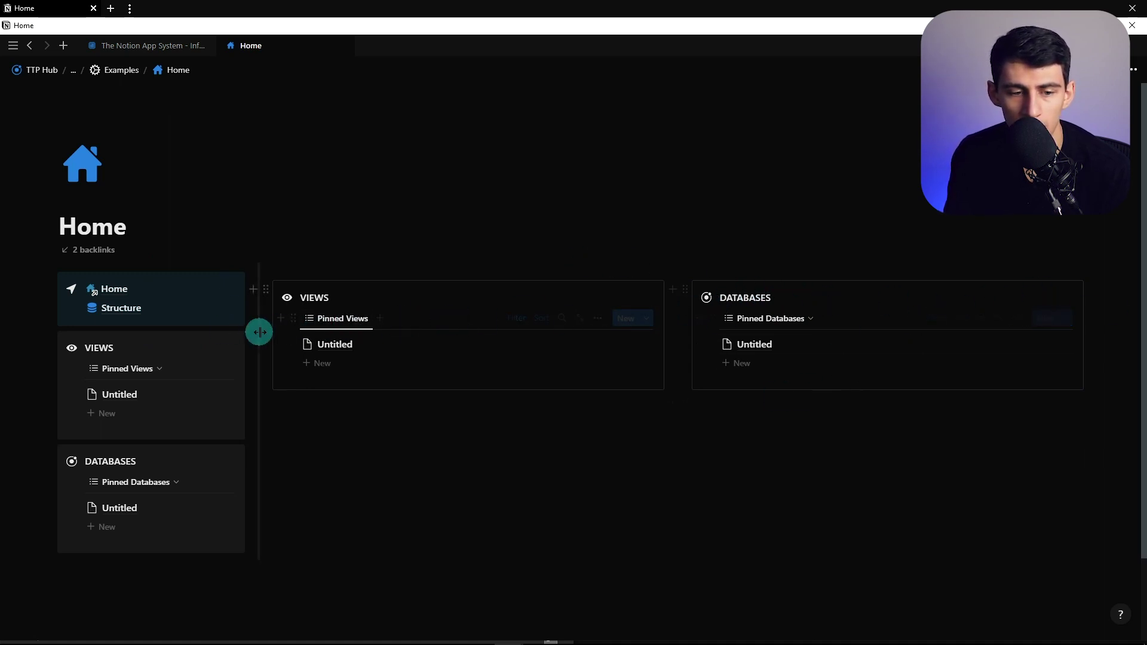
# Rename the main VIEWS list Active Views, filter it by View Status Active or Active contains Me, exclude Pinned, and save for everyone
pyautogui.click(333, 318)
pyautogui.click(333, 348)
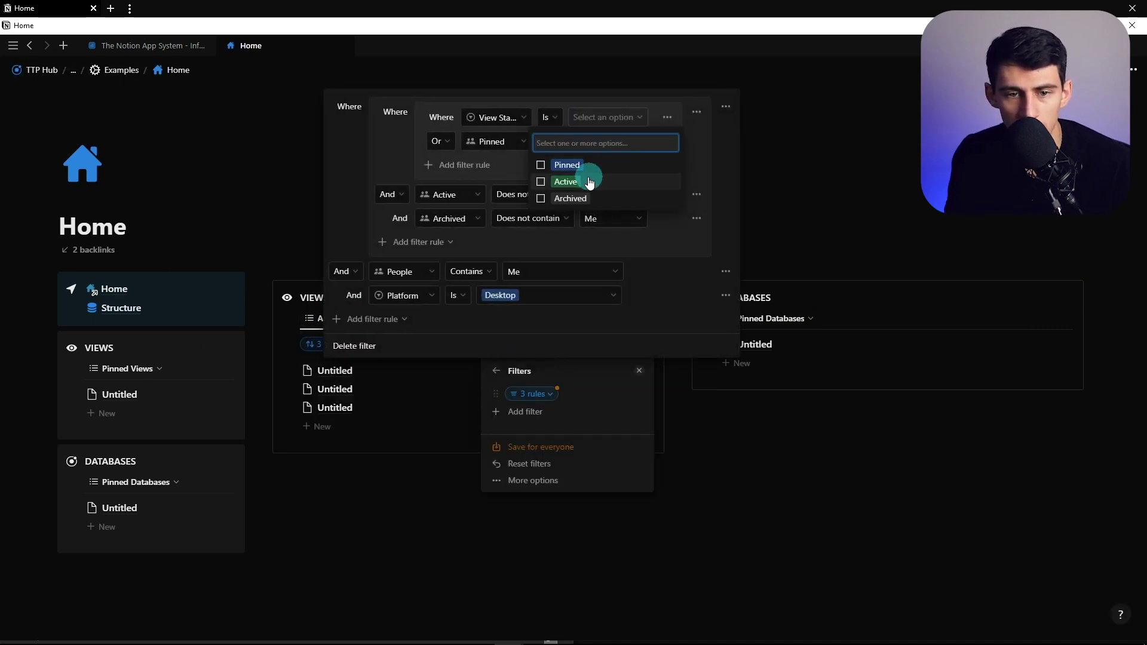
pyautogui.click(584, 173)
pyautogui.click(489, 142)
pyautogui.write('a')
pyautogui.click(455, 207)
pyautogui.click(461, 204)
pyautogui.write('pi')
pyautogui.press('Return')
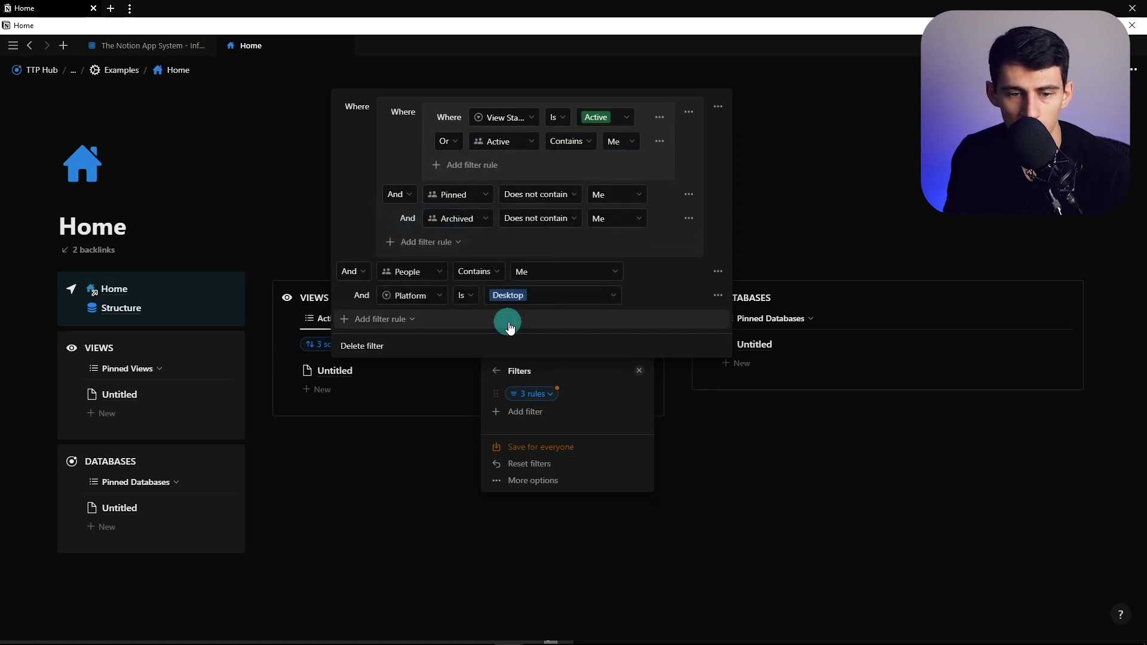
pyautogui.click(555, 449)
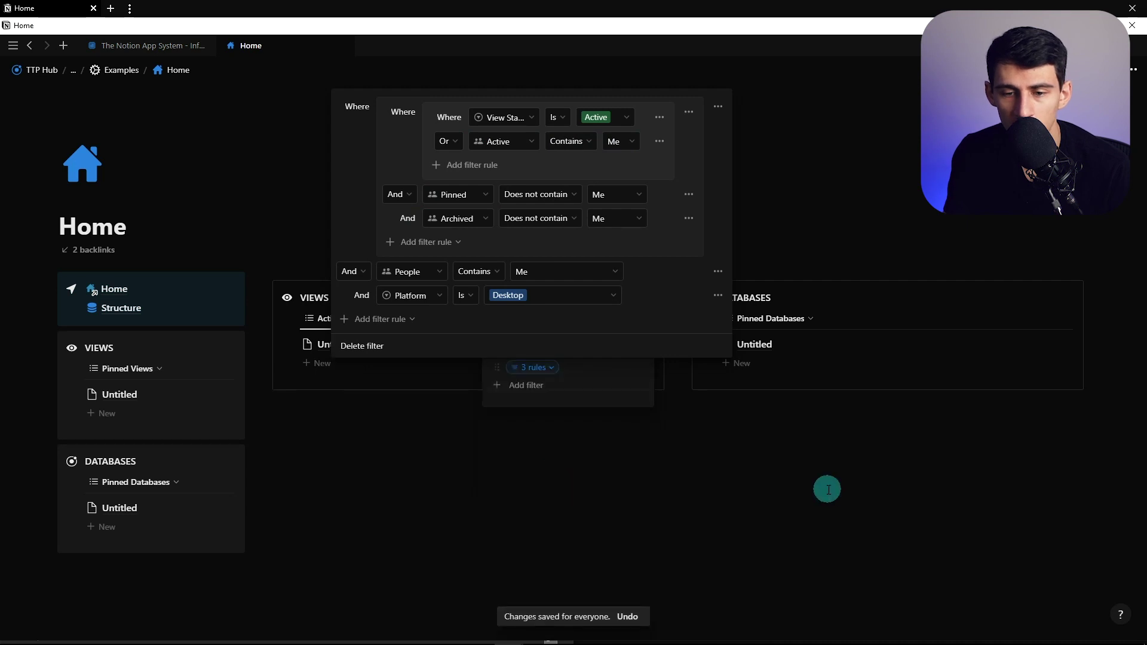
pyautogui.click(882, 346)
# Rename the main DATABASES list Active Databases, filter it by Database Status Active or Active contains Me, and exclude Pinned instead of Active
pyautogui.click(752, 322)
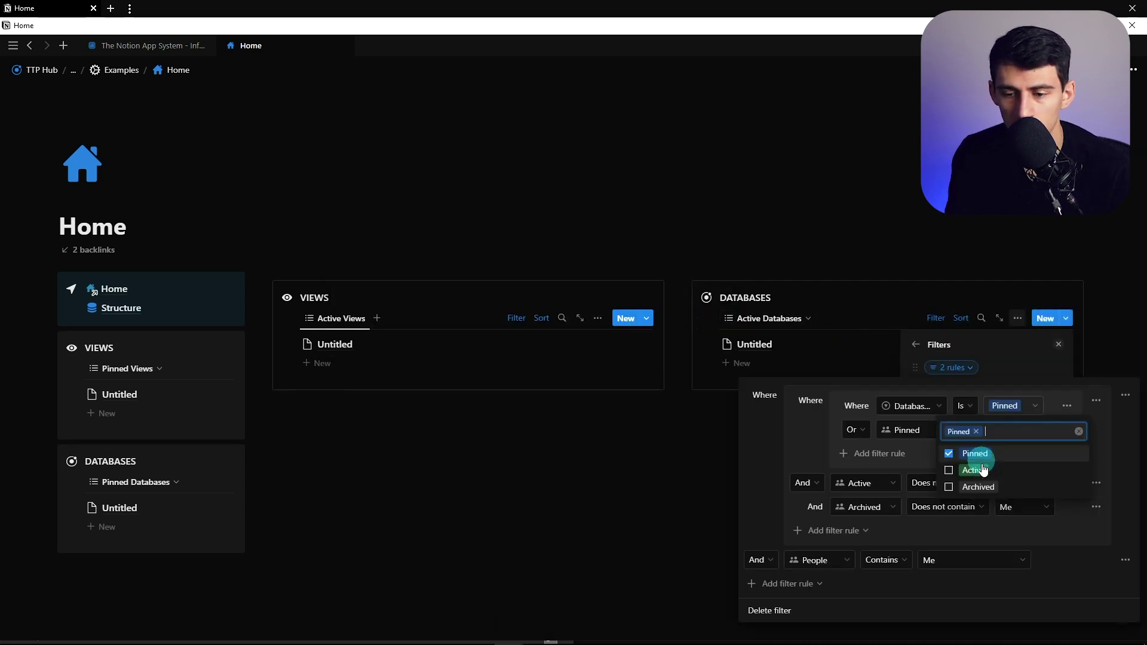
pyautogui.click(976, 456)
pyautogui.click(974, 470)
pyautogui.click(872, 475)
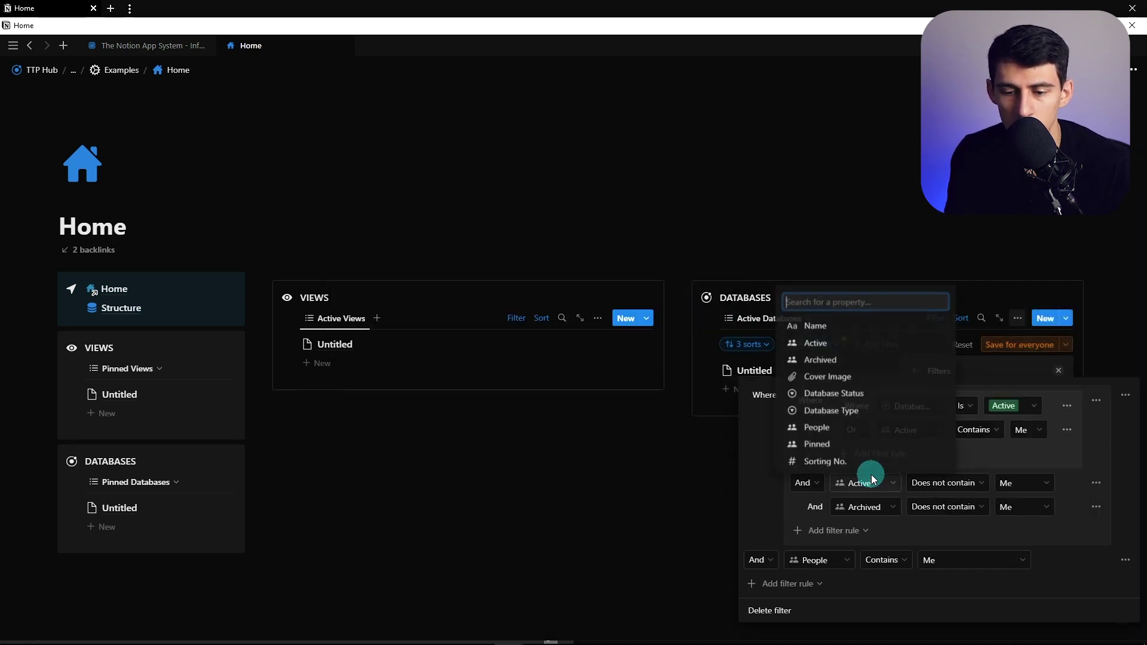
pyautogui.write('pi')
# Duplicate the Active Databases view and rename the copy Archived Databases
pyautogui.click(770, 318)
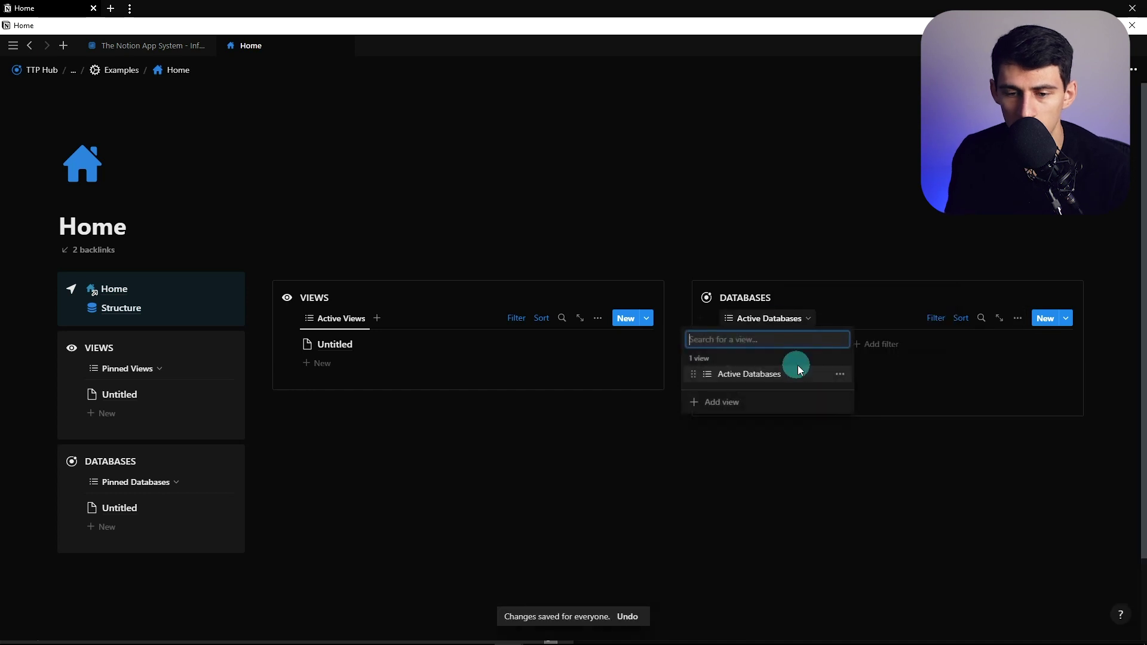
pyautogui.click(840, 375)
pyautogui.click(813, 476)
pyautogui.press('BackSpace')
pyautogui.press('BackSpace')
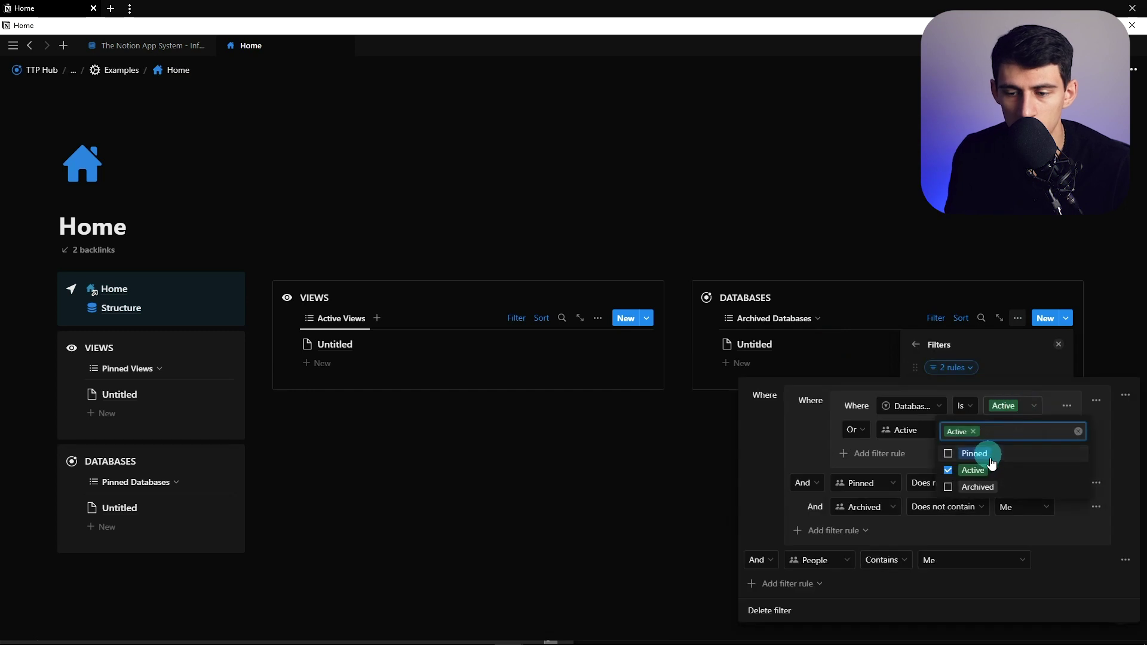
# Filter Archived Databases by Database Status Archived or Archived contains Me, and switch the Archived does-not-contain rule to Pinned
pyautogui.click(989, 471)
pyautogui.click(979, 486)
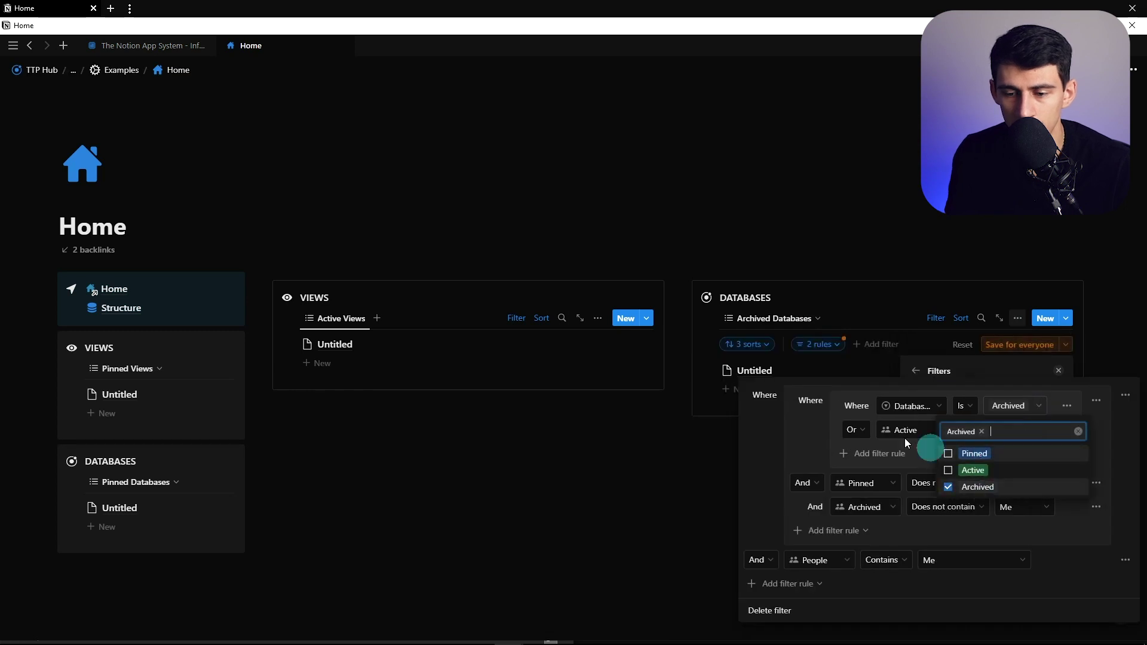
pyautogui.click(908, 434)
pyautogui.click(904, 432)
pyautogui.write('arc')
pyautogui.click(864, 478)
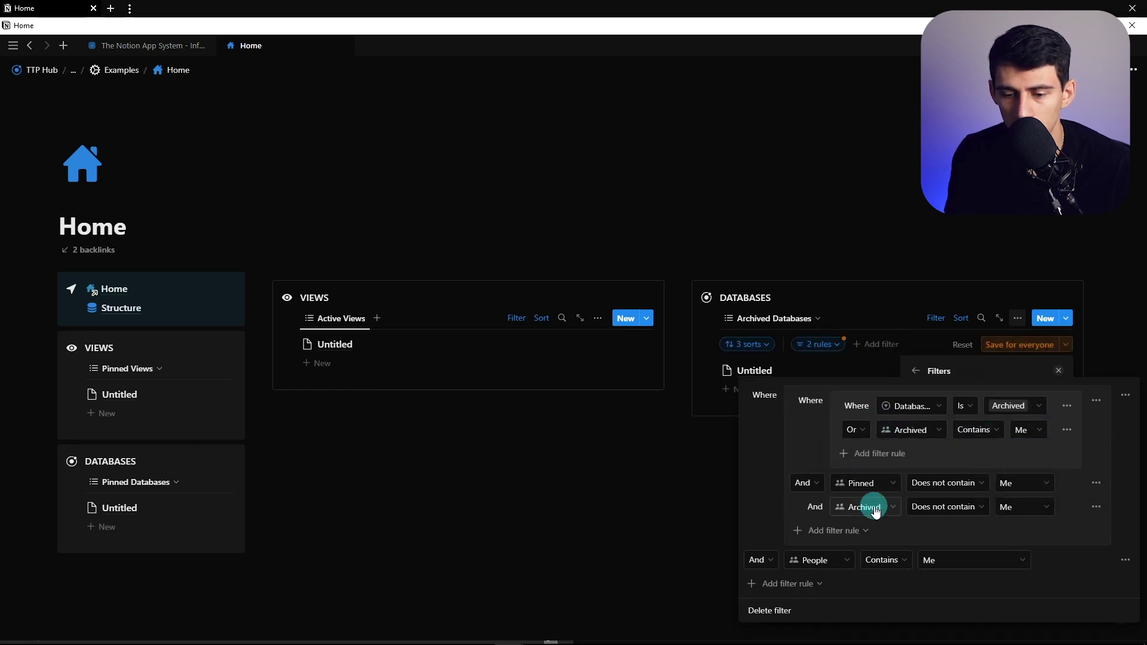
pyautogui.click(867, 505)
pyautogui.write('pi')
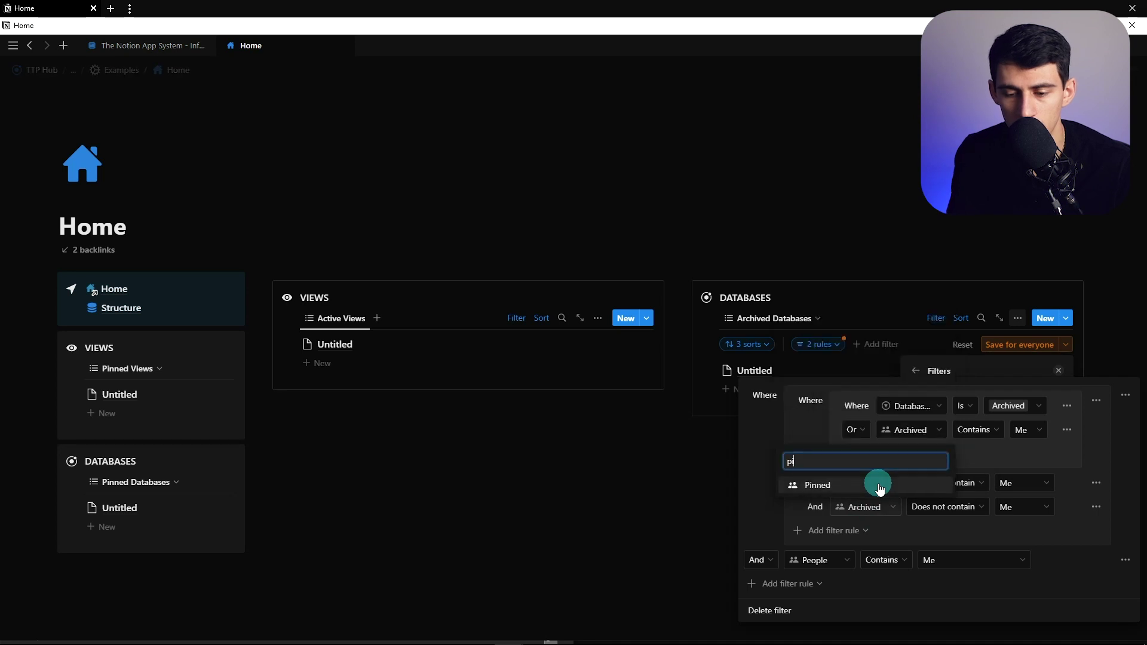
pyautogui.click(879, 484)
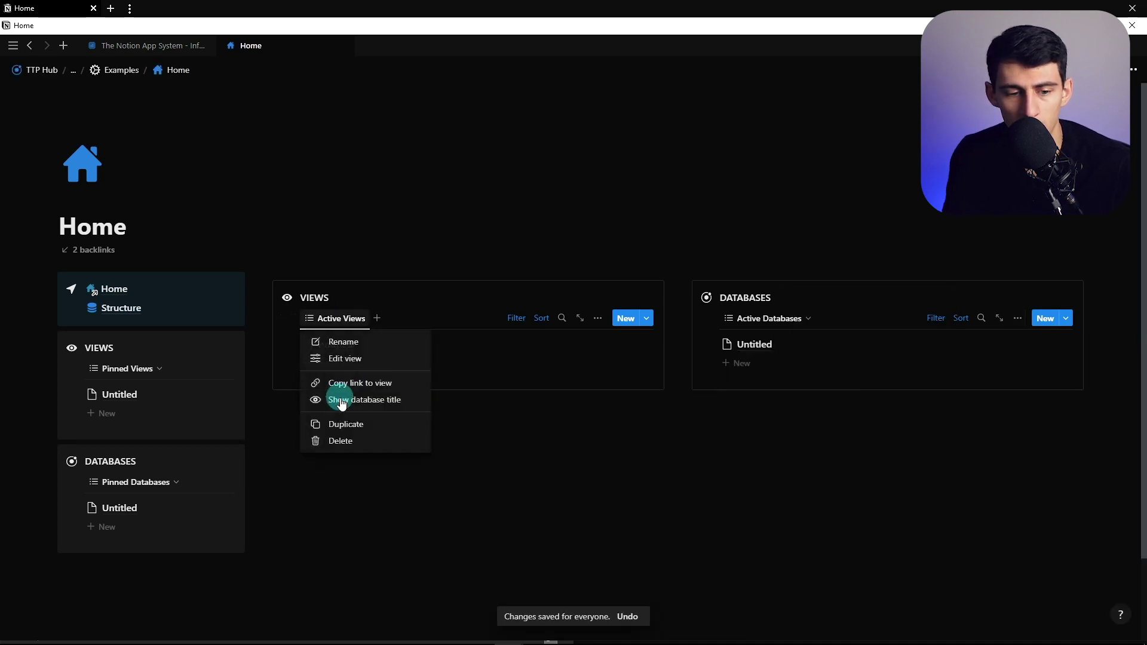
# Duplicate the Active Views view and name the copy Archived Views
pyautogui.click(347, 423)
pyautogui.write('Archived Views')
# Filter Archived Views by View Status Archived or Archived contains Me, exclude Active instead of Archived, and save for everyone
pyautogui.click(616, 448)
pyautogui.click(532, 368)
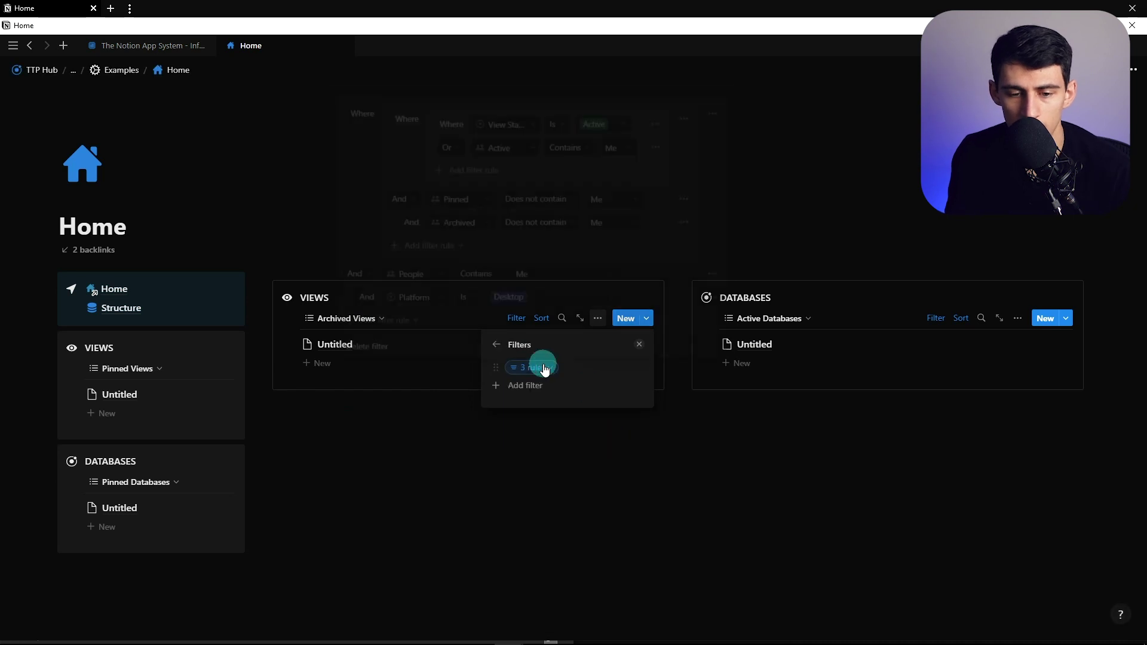
pyautogui.click(577, 180)
pyautogui.click(578, 198)
pyautogui.click(503, 144)
pyautogui.click(454, 222)
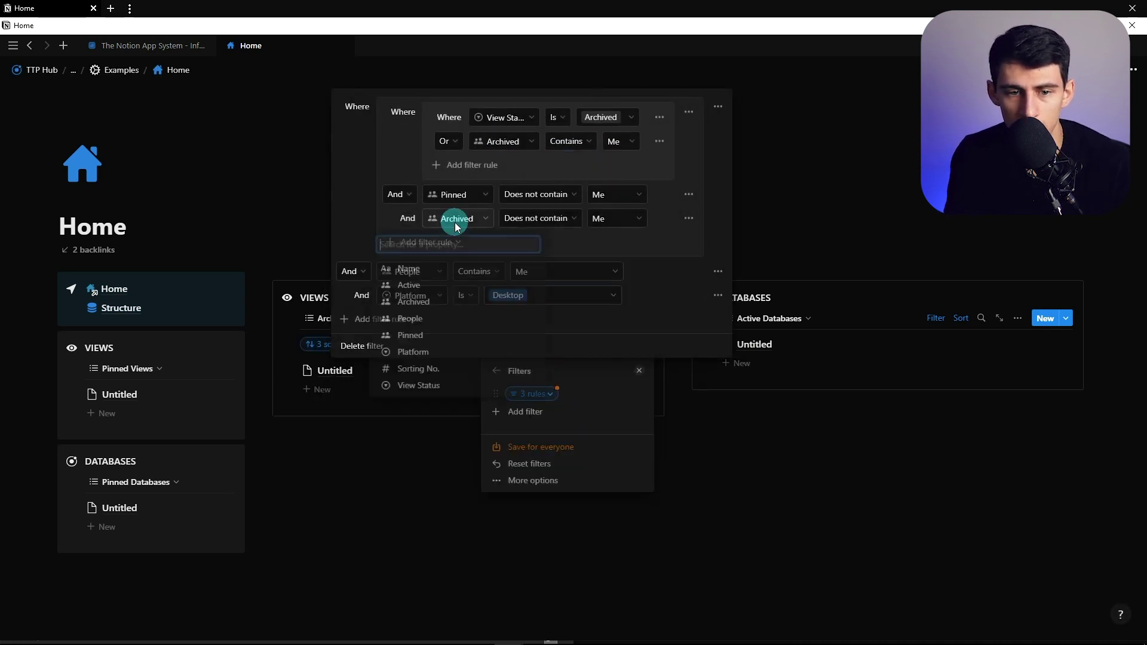
pyautogui.write('act')
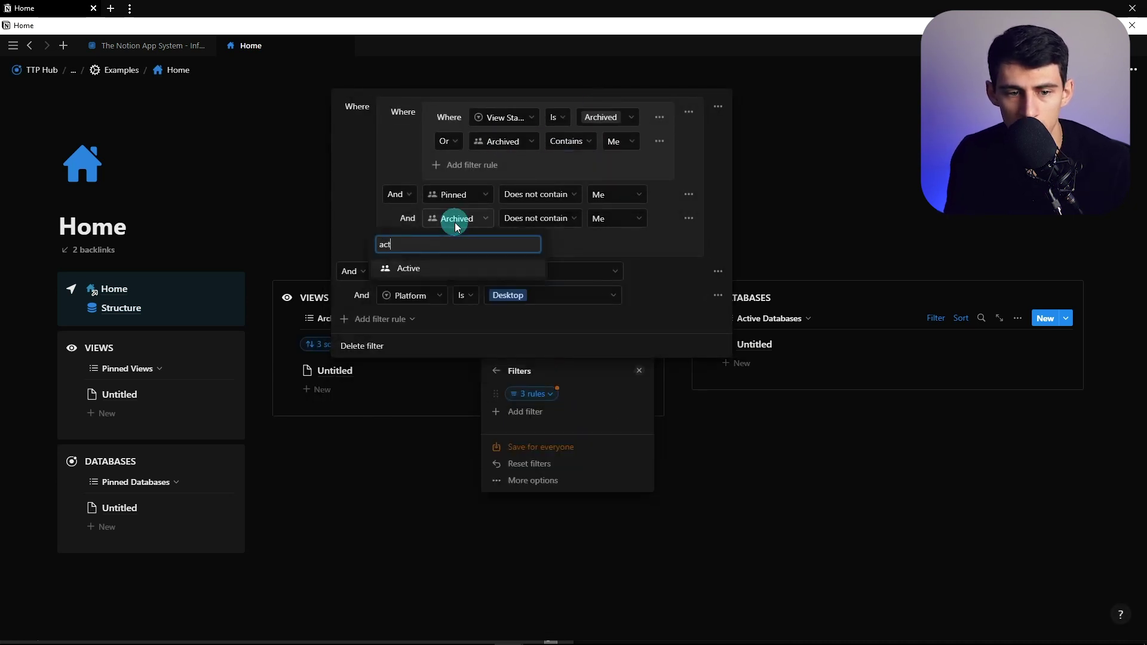
pyautogui.click(456, 265)
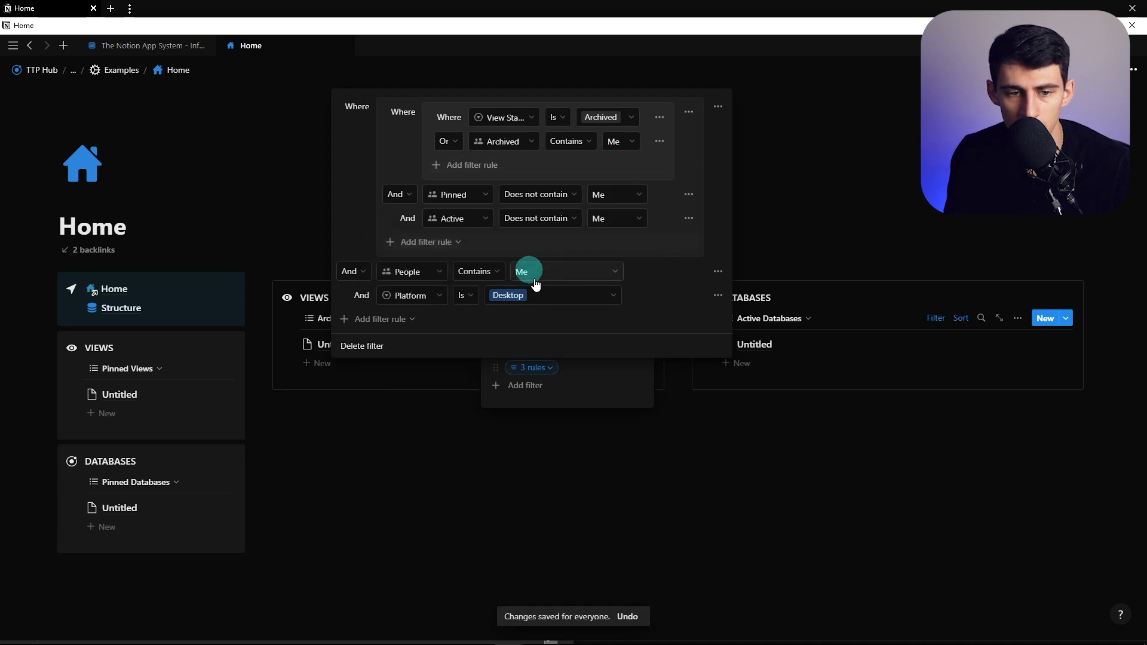
# Switch the main VIEWS callout back to Active Views and check its filter rules
pyautogui.click(322, 328)
pyautogui.click(335, 318)
pyautogui.click(307, 374)
pyautogui.click(527, 321)
pyautogui.click(399, 345)
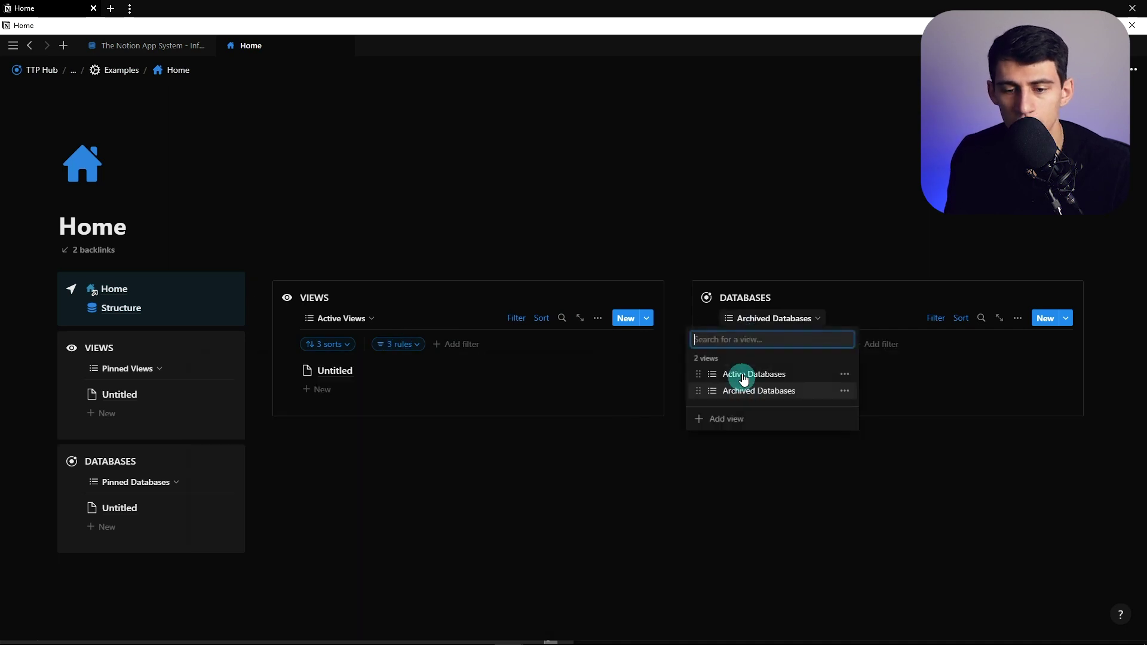
pyautogui.click(737, 375)
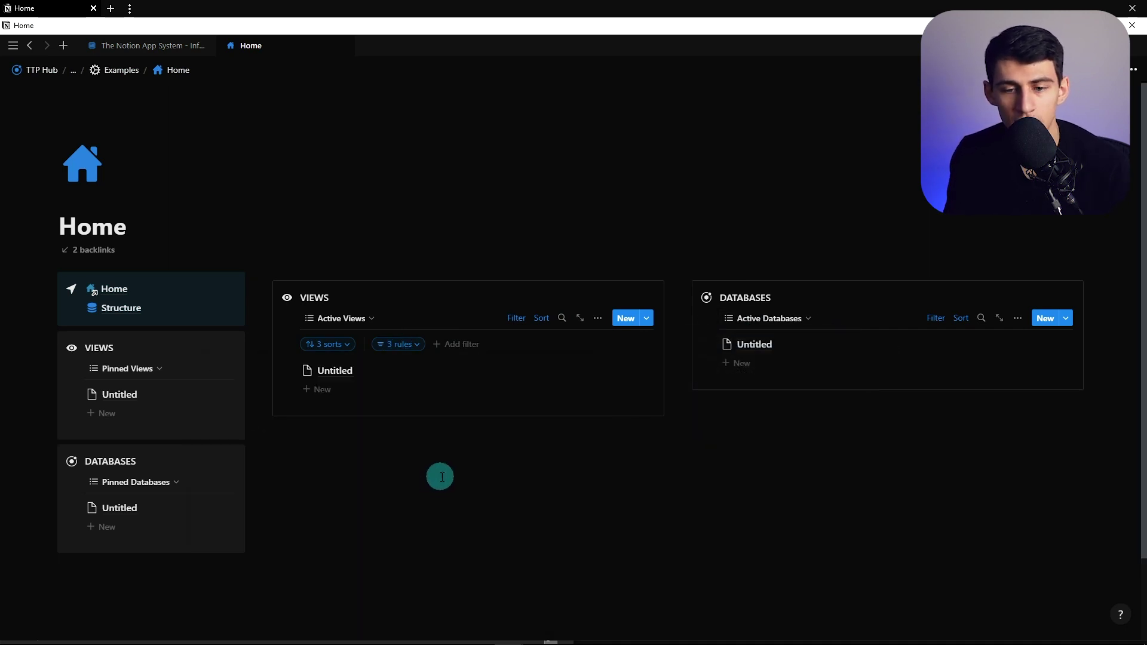
# Look over the Structure page and the Info Hub's section on building the Notion App System from scratch, and return to the Home page
pyautogui.scroll(-1, 128, 253)
pyautogui.click(129, 248)
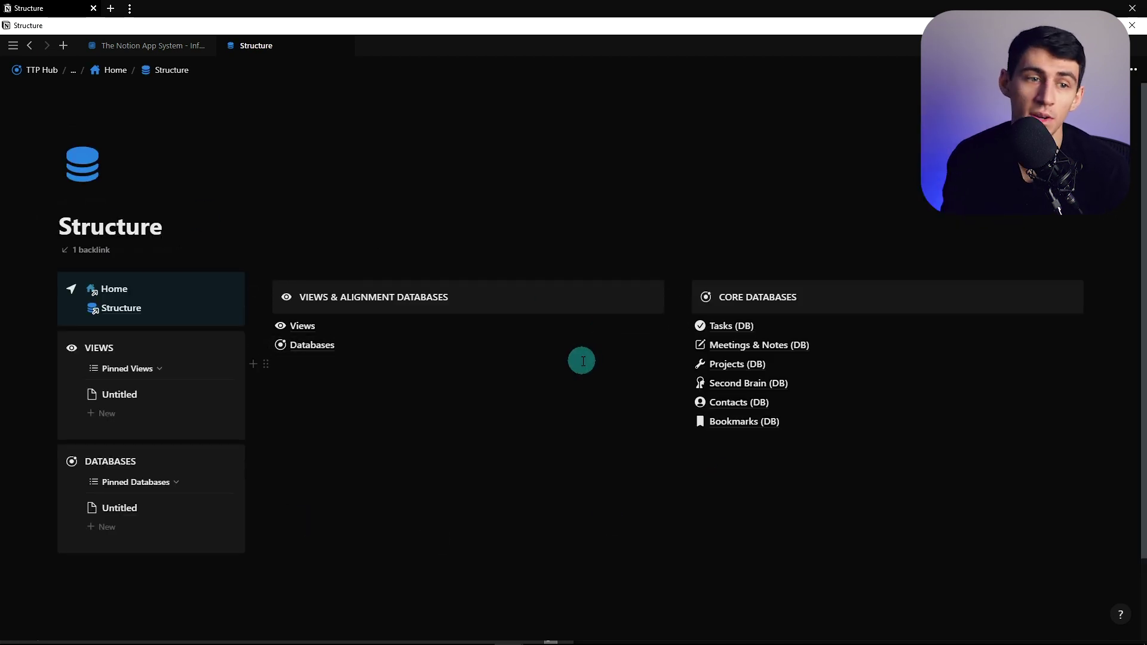
pyautogui.click(163, 47)
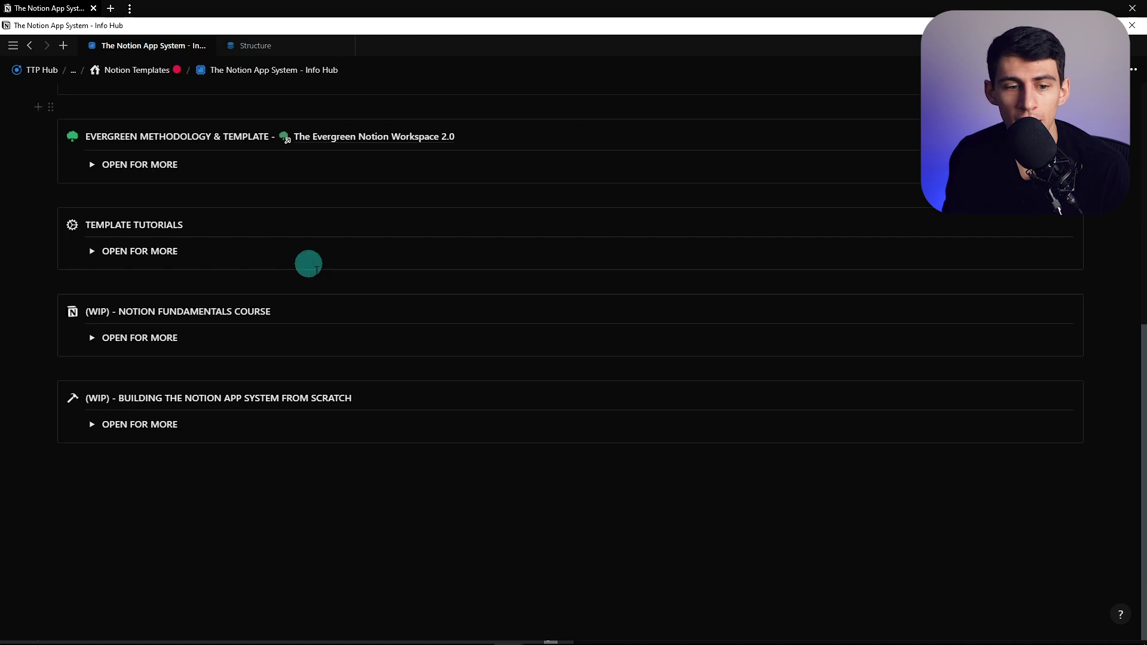
pyautogui.click(92, 425)
pyautogui.scroll(-2, 92, 425)
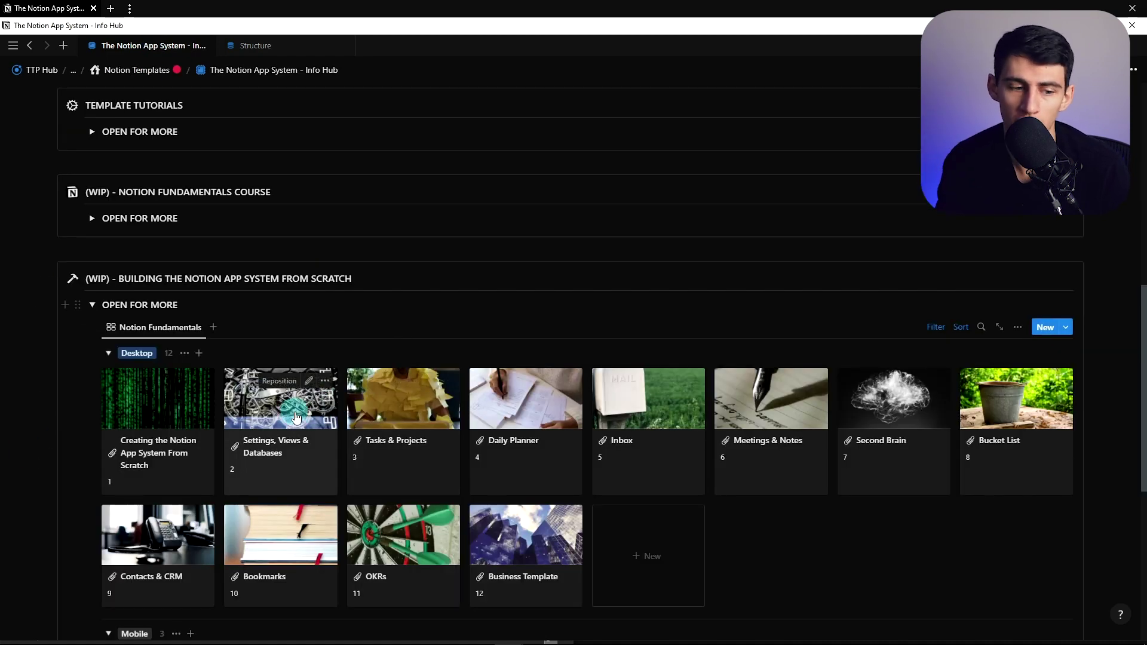
pyautogui.click(256, 45)
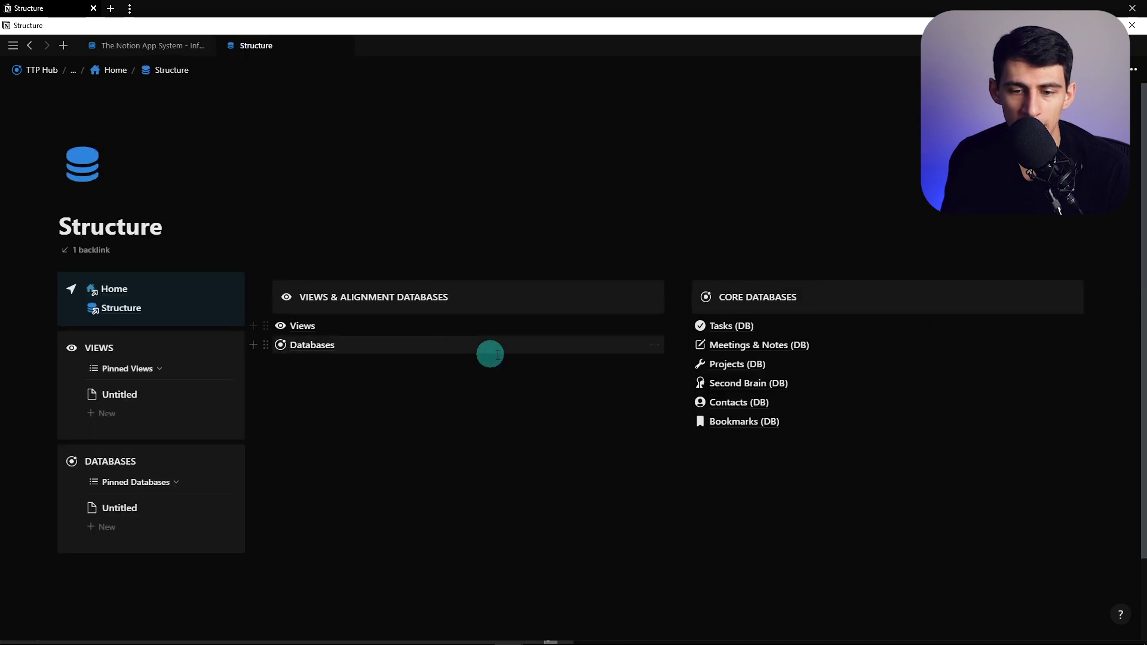
pyautogui.click(98, 297)
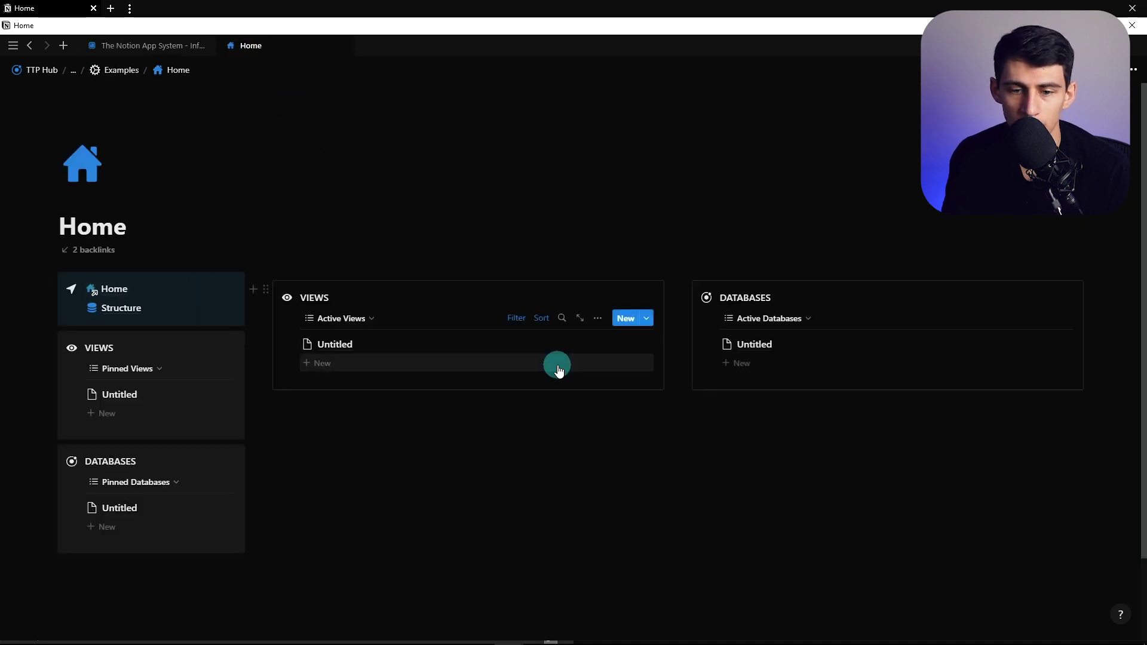